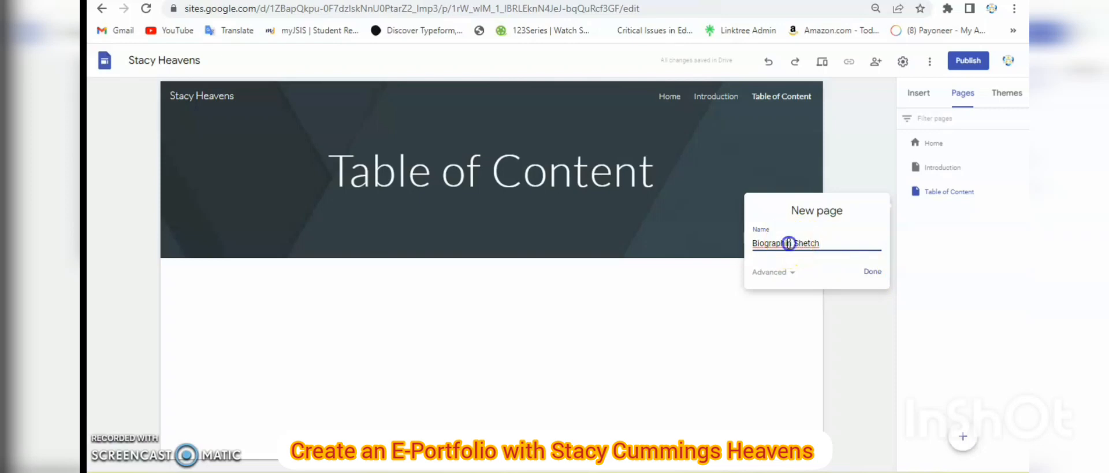
# Correct the new page's name to "Biographic Sketch" and create the page
pyautogui.press('BackSpace')
pyautogui.write('c')
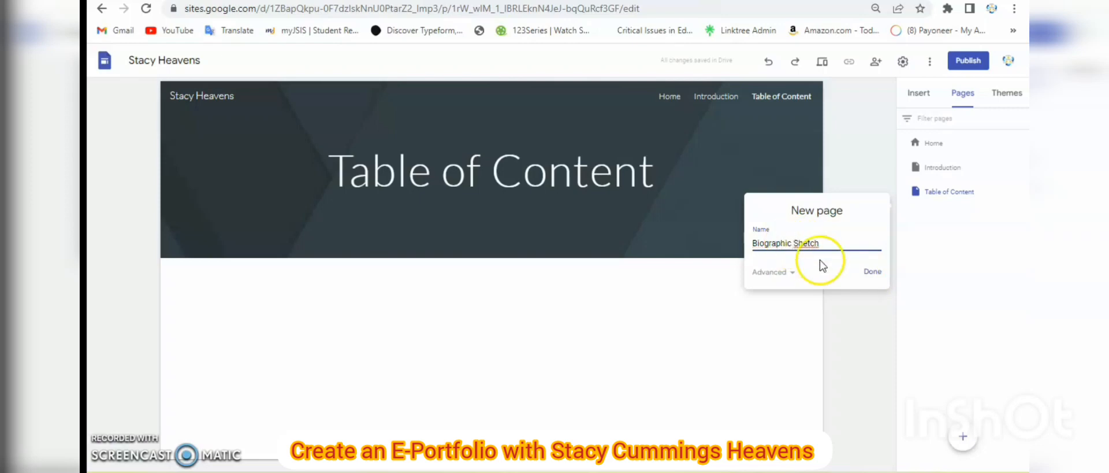
pyautogui.click(803, 243)
pyautogui.press('BackSpace')
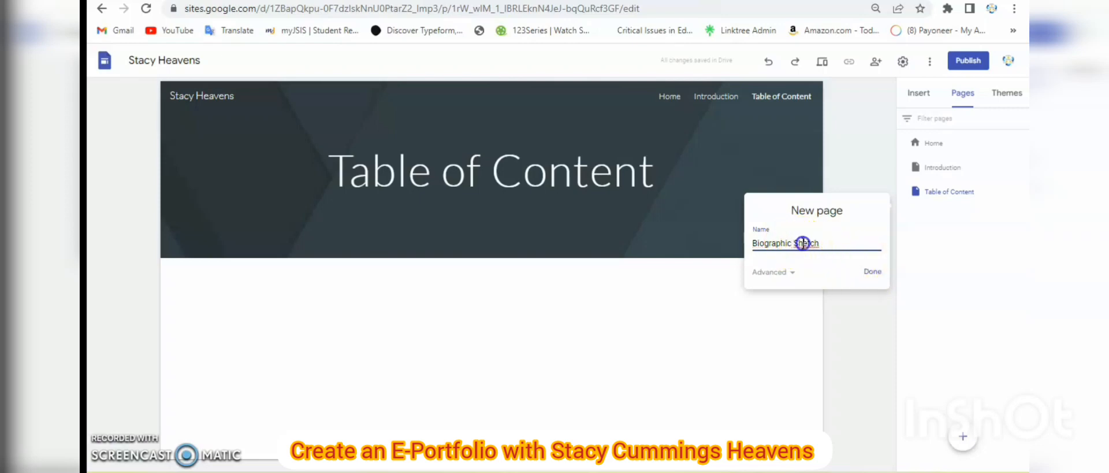
pyautogui.write('k')
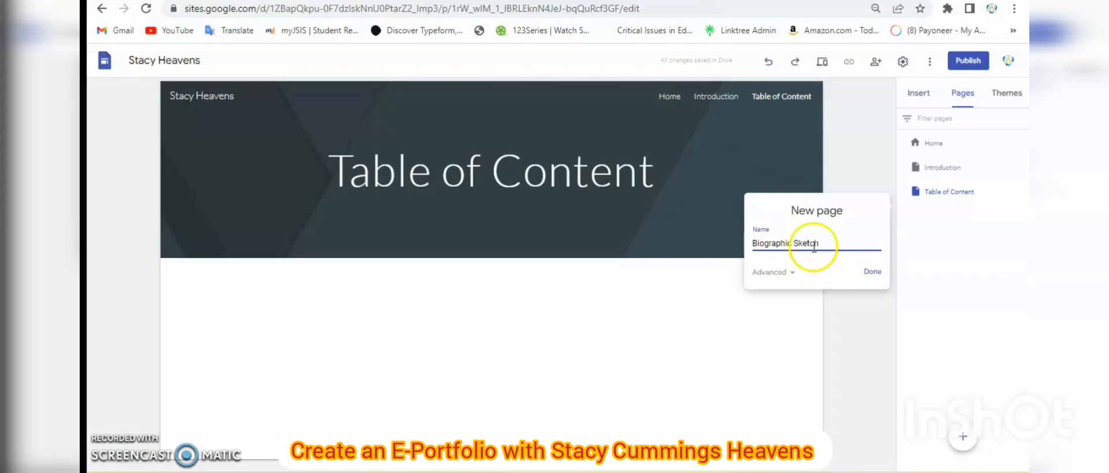
pyautogui.click(876, 280)
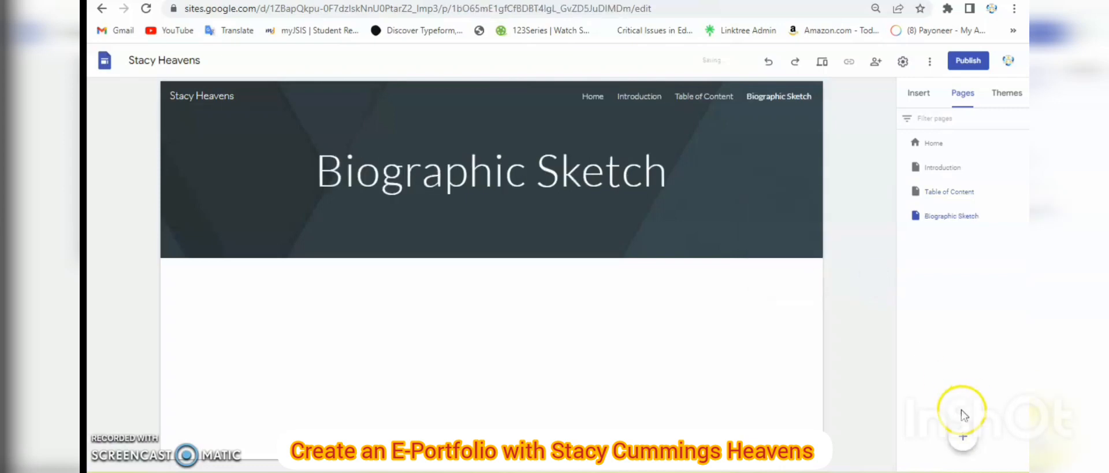
# Add two more top-level pages to the site, named "Curriculum Vitae" and "Place of Employment"
pyautogui.click(963, 438)
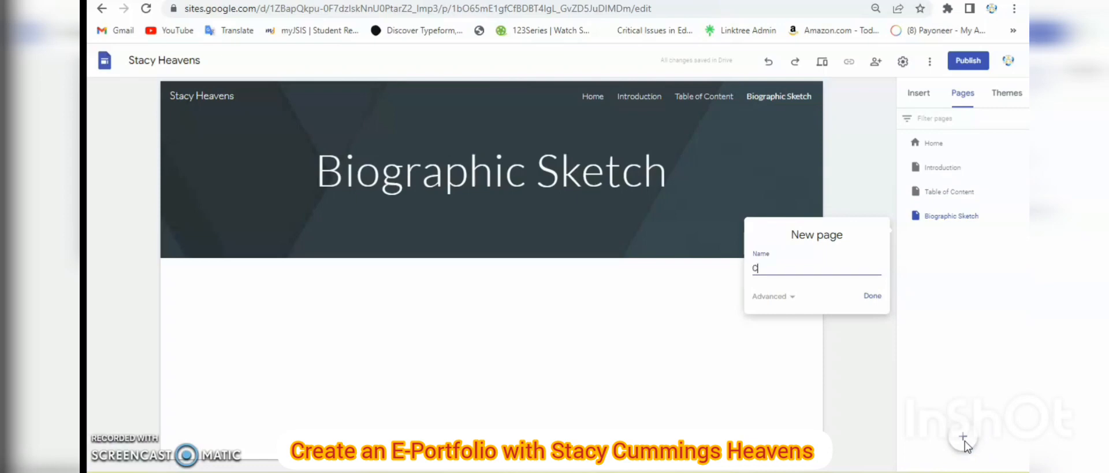
pyautogui.write('Curriculum Vitae')
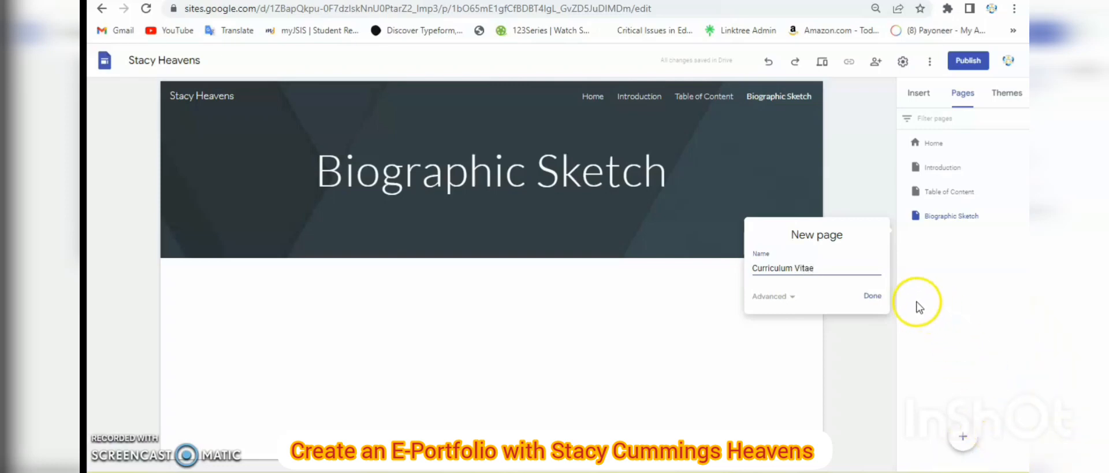
pyautogui.click(866, 297)
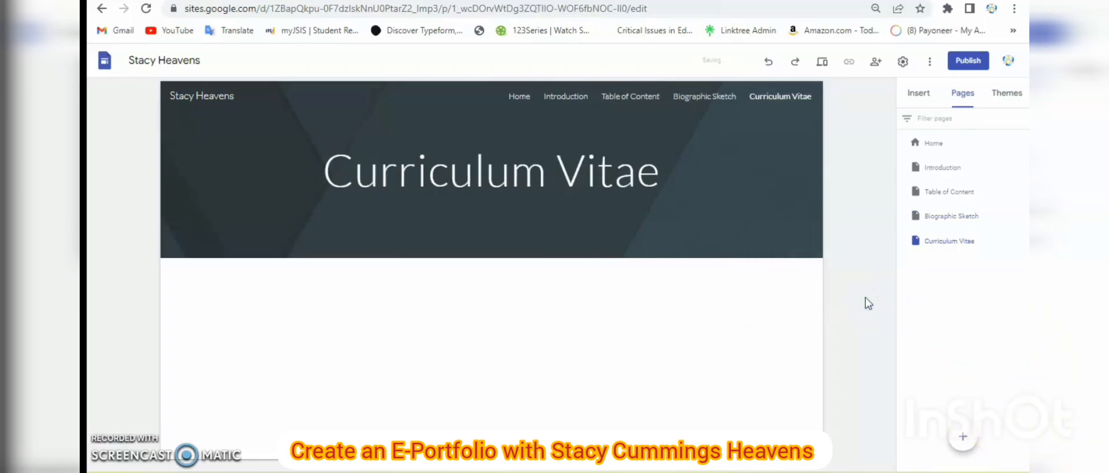
pyautogui.click(962, 436)
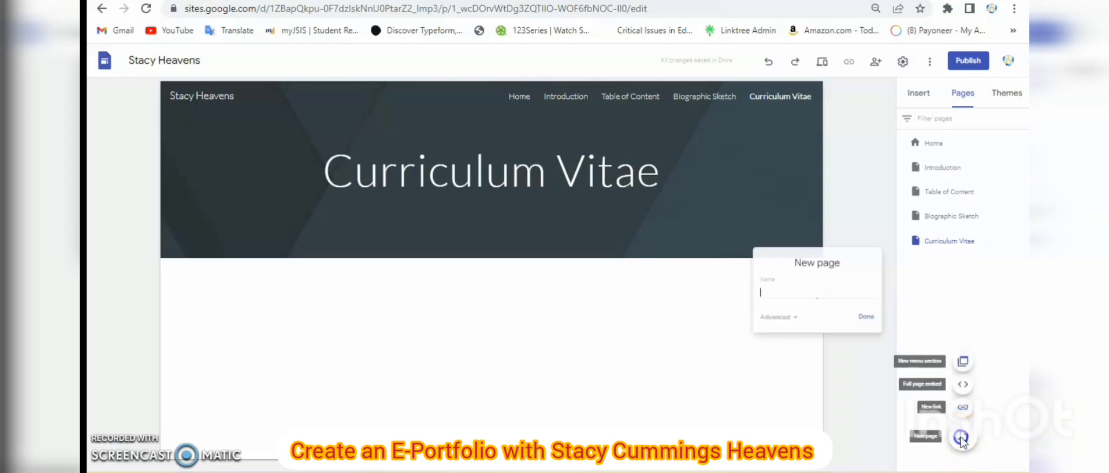
pyautogui.write('Place')
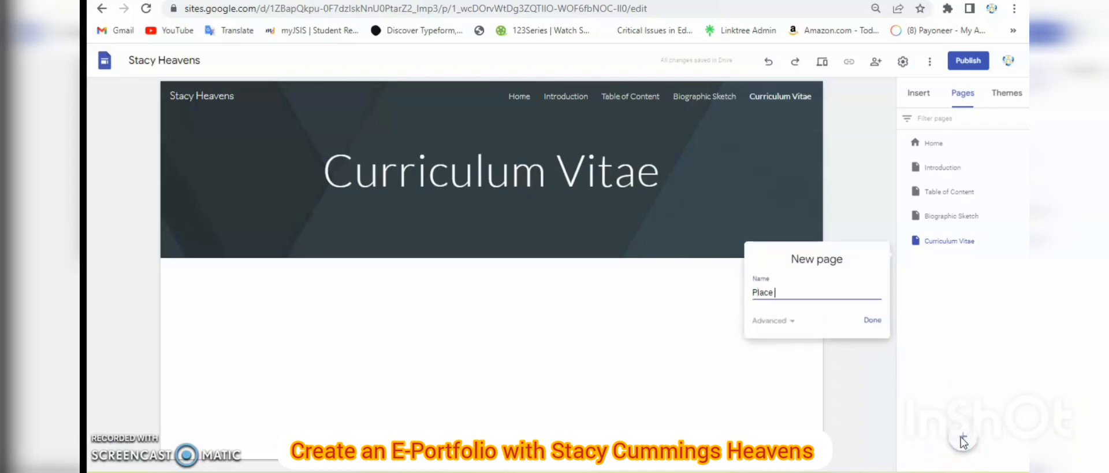
pyautogui.write(' of E')
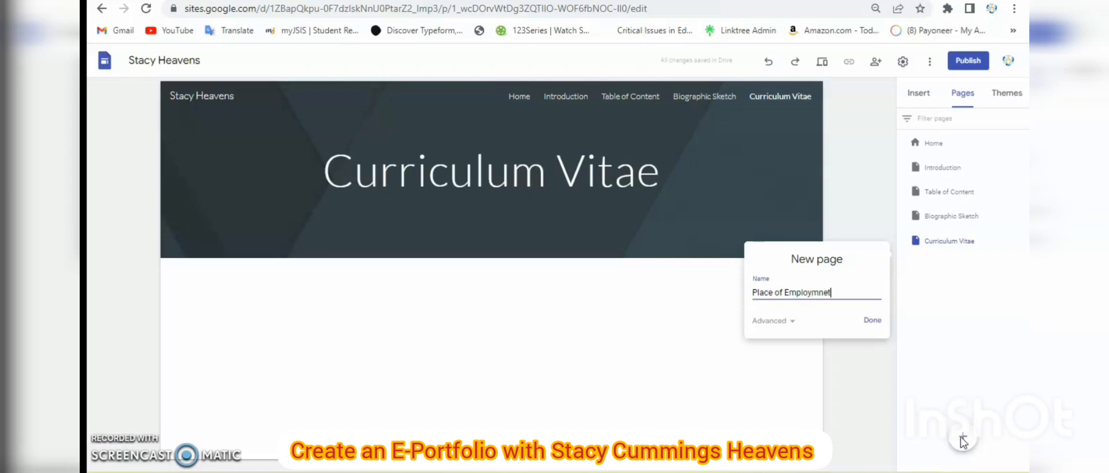
pyautogui.write('mploymen')
pyautogui.click(870, 328)
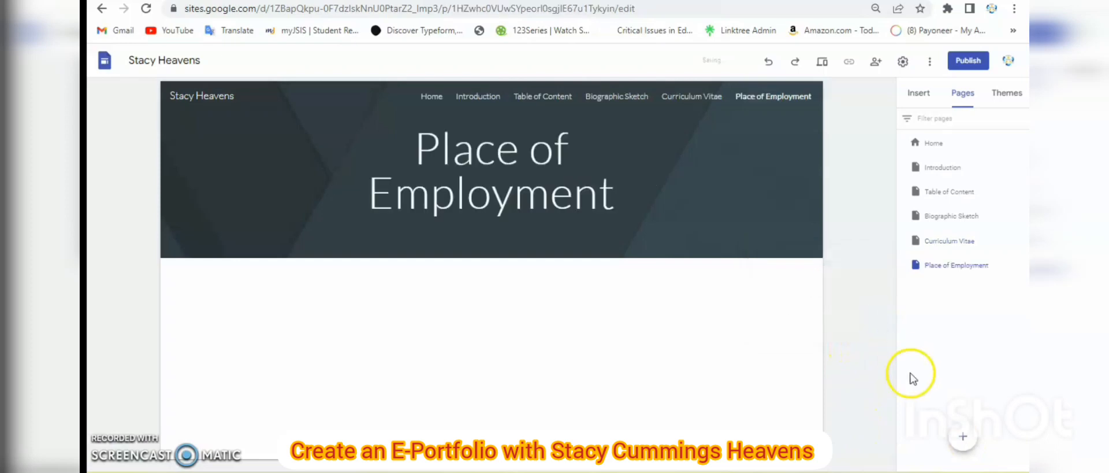
# Add top-level pages named "Teaching Philosophy" and "Teaching Goals" to the site
pyautogui.click(958, 440)
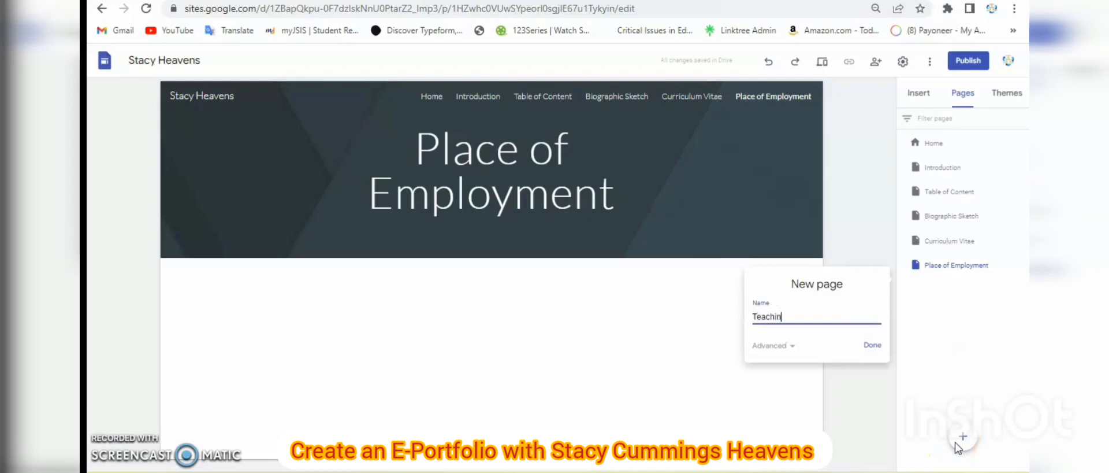
pyautogui.write('Teaching Philosophy')
pyautogui.click(873, 345)
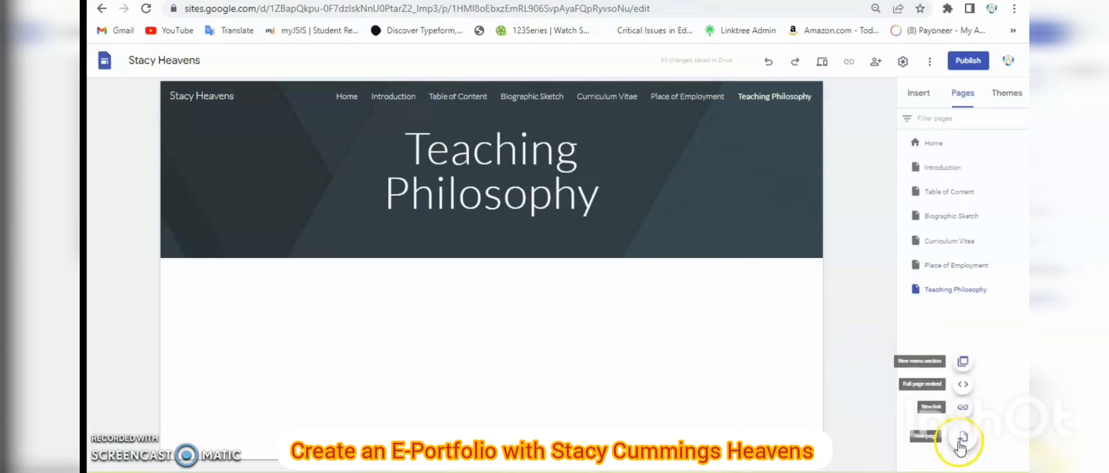
pyautogui.click(959, 441)
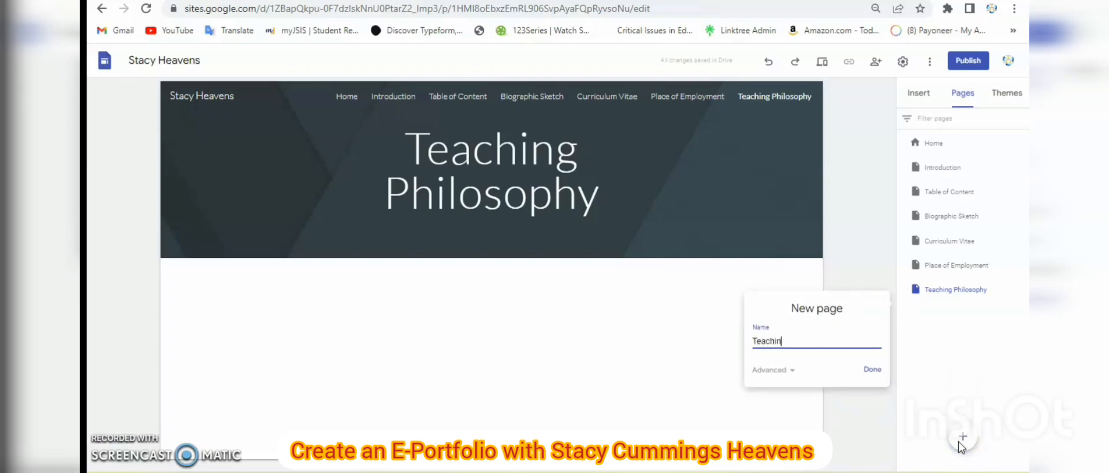
pyautogui.write('Teaching Goals')
pyautogui.click(873, 369)
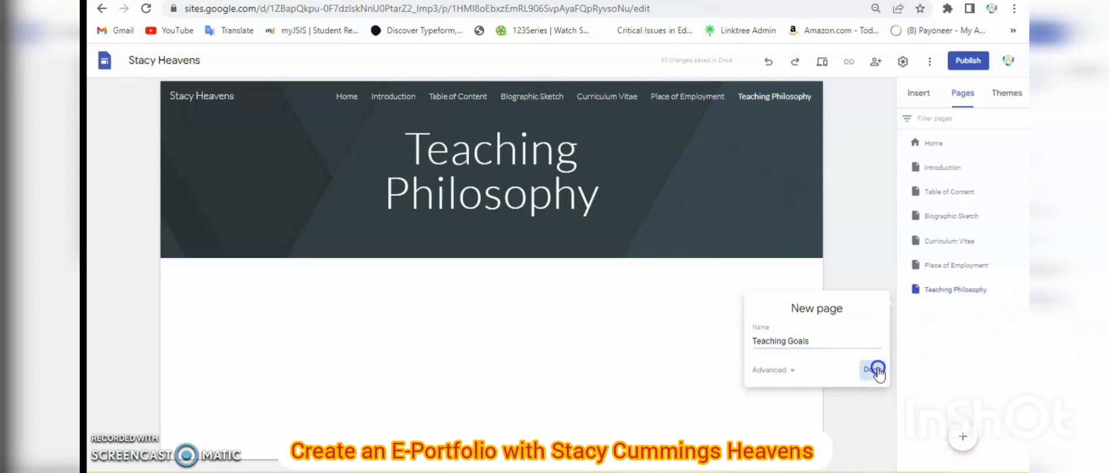
# Add a top-level page named "Teaching Experiences" after the Teaching Goals page
pyautogui.click(963, 437)
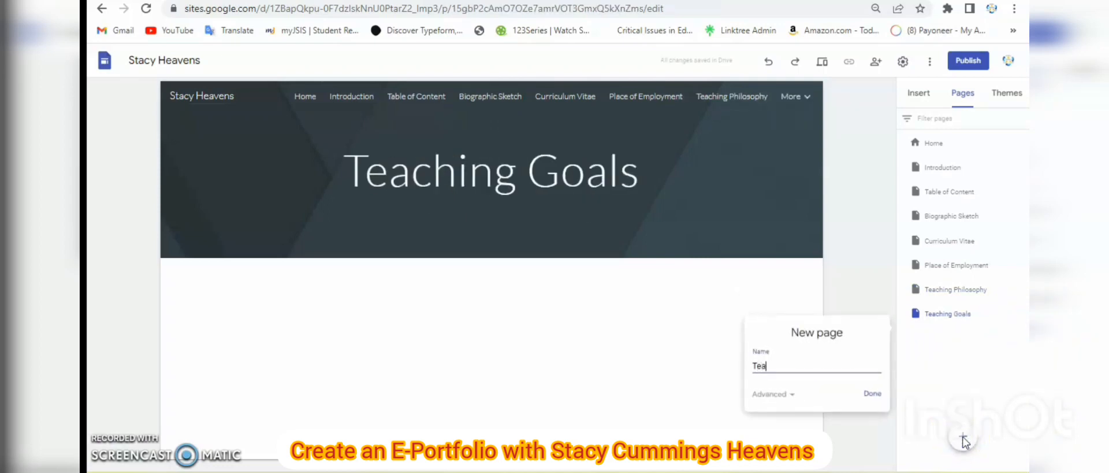
pyautogui.write('Teaching Experiences')
pyautogui.click(870, 394)
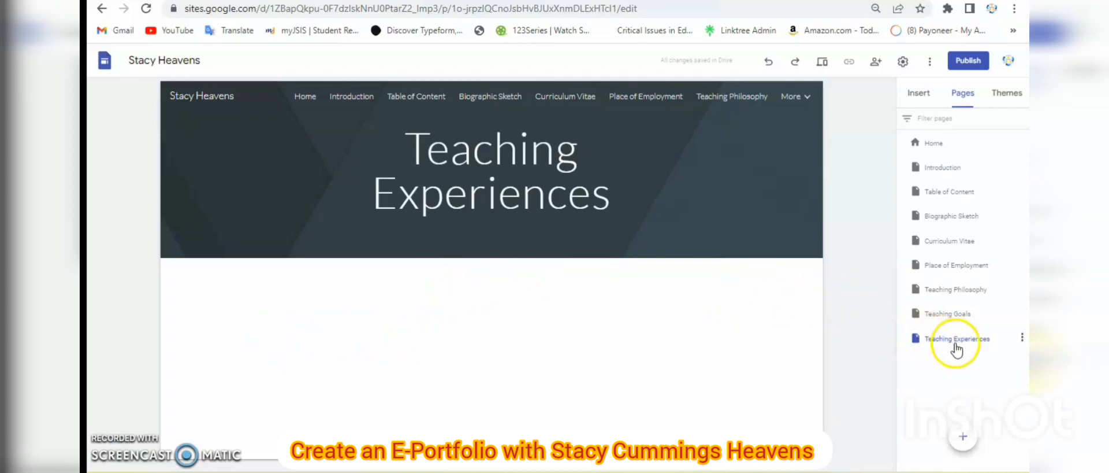
# Add a subpage named "Guiding Principle 1" under the Teaching Experiences page
pyautogui.click(1022, 338)
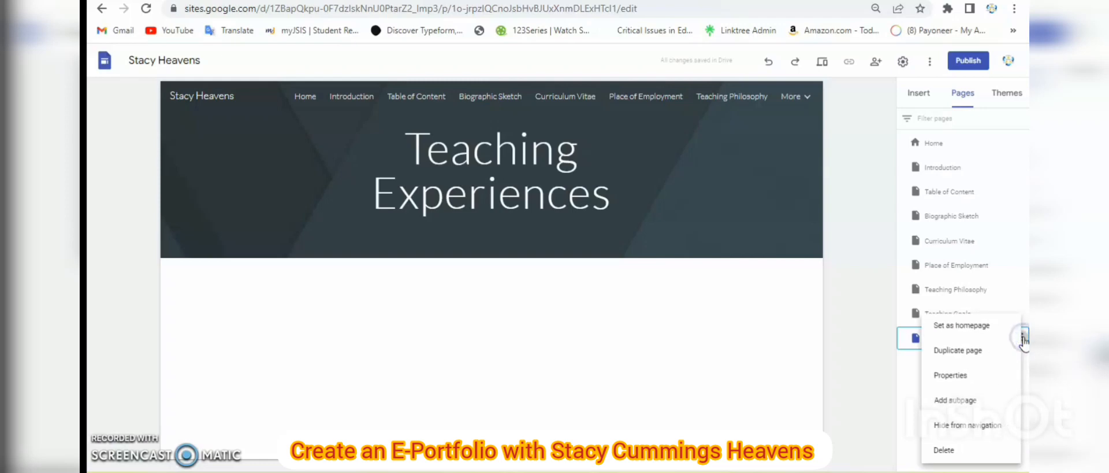
pyautogui.click(944, 403)
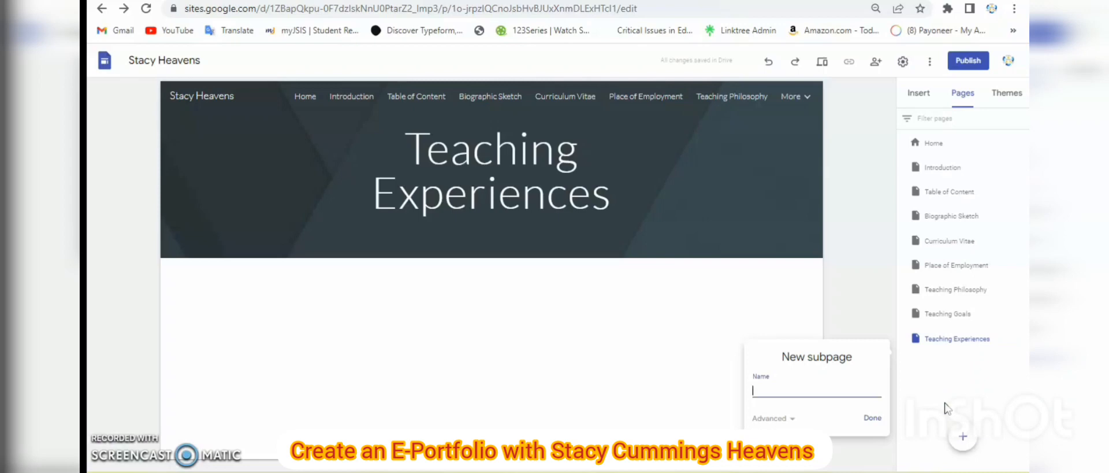
pyautogui.write('Guiding Principle 1')
pyautogui.click(872, 417)
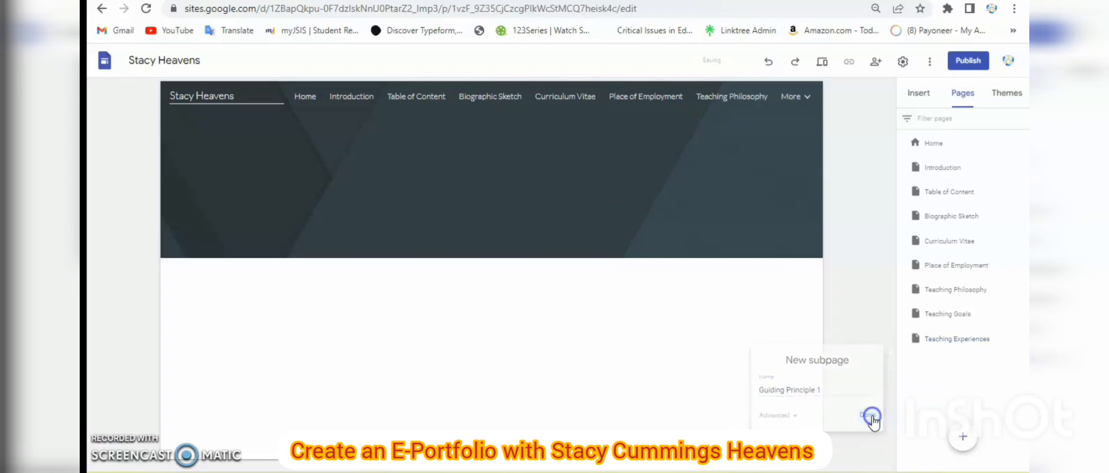
# Add a subpage named "Guiding Principle 2" under the Teaching Experiences page
pyautogui.moveTo(967, 439)
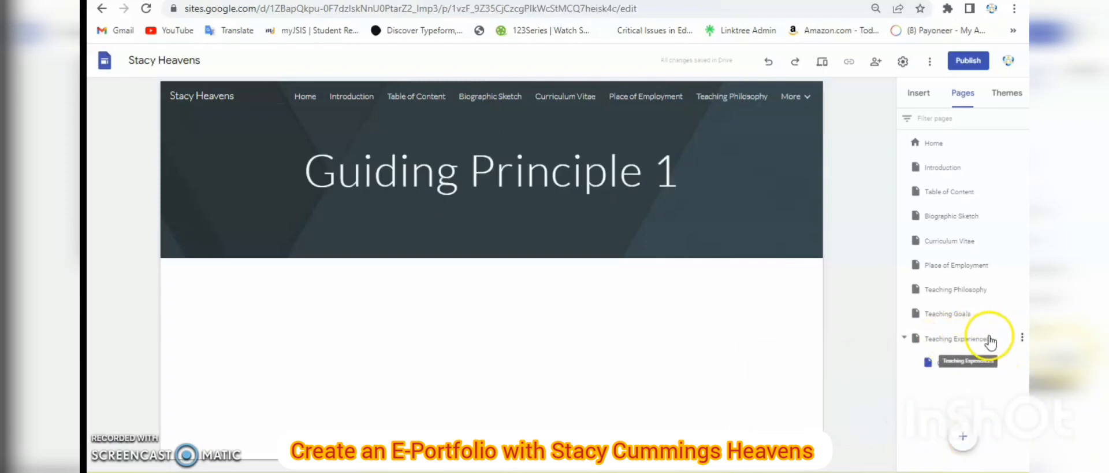
pyautogui.click(1022, 337)
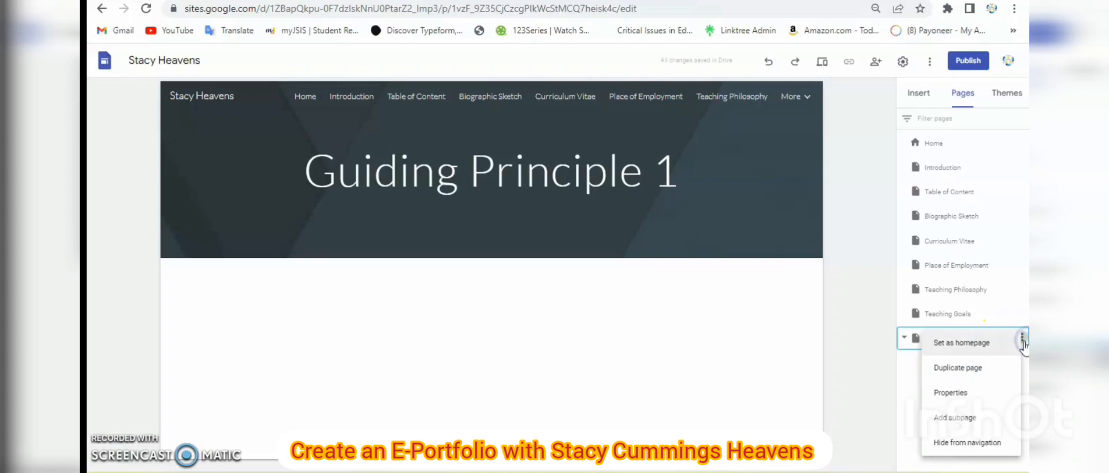
pyautogui.click(954, 416)
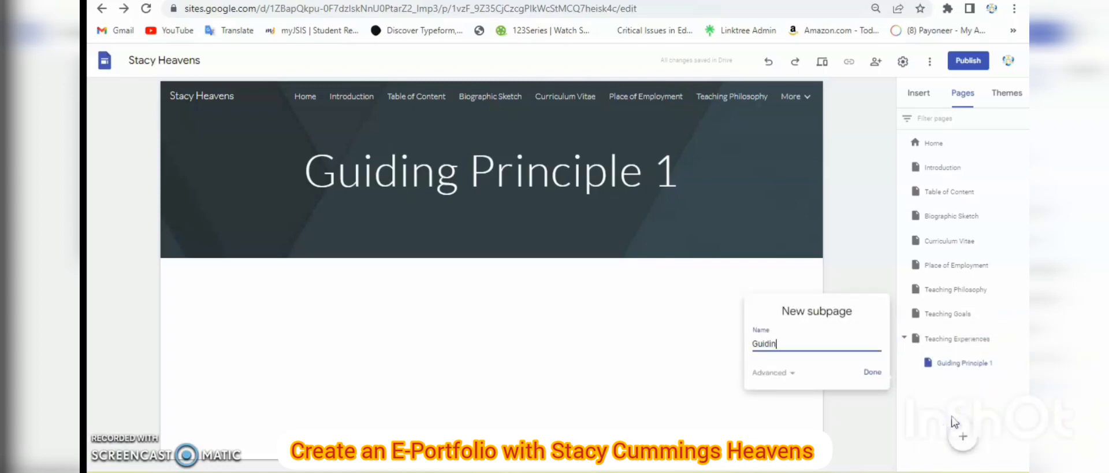
pyautogui.write('Guiding Principle 2')
pyautogui.click(873, 371)
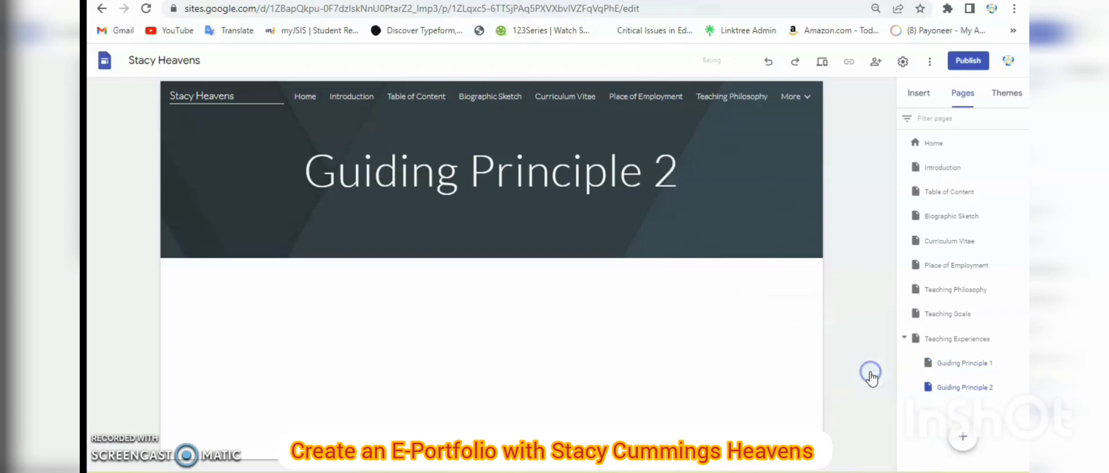
# Add a subpage named "Guiding Principle 3" under the Teaching Experiences page
pyautogui.click(1022, 336)
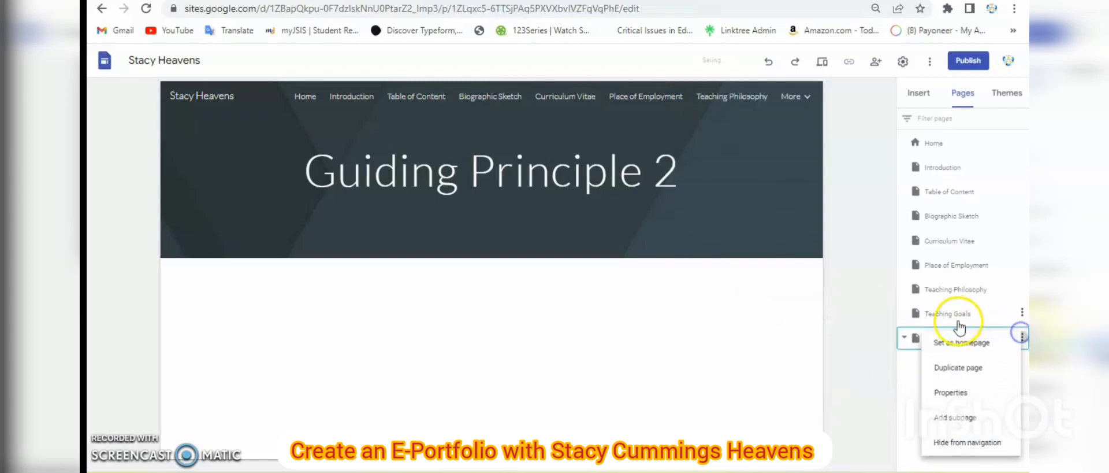
pyautogui.click(940, 417)
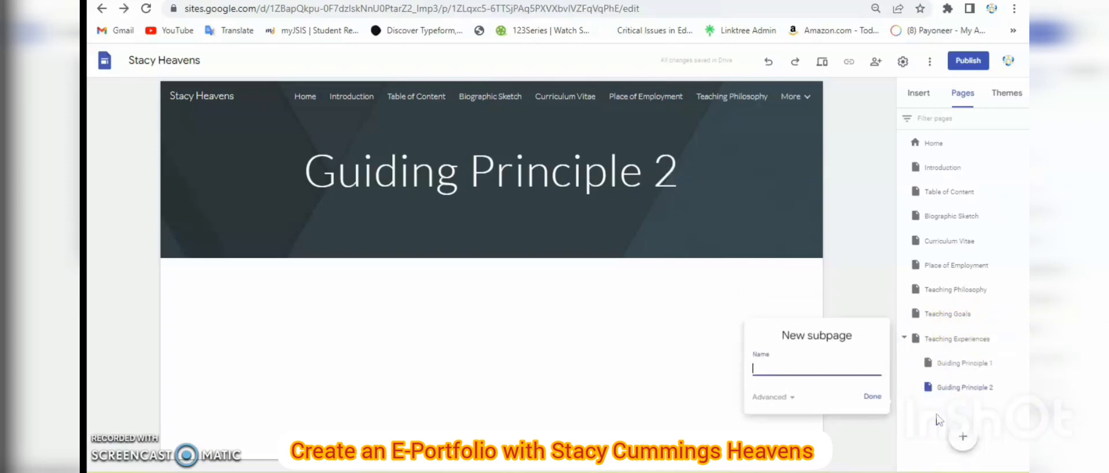
pyautogui.write('Guiding Principle 3')
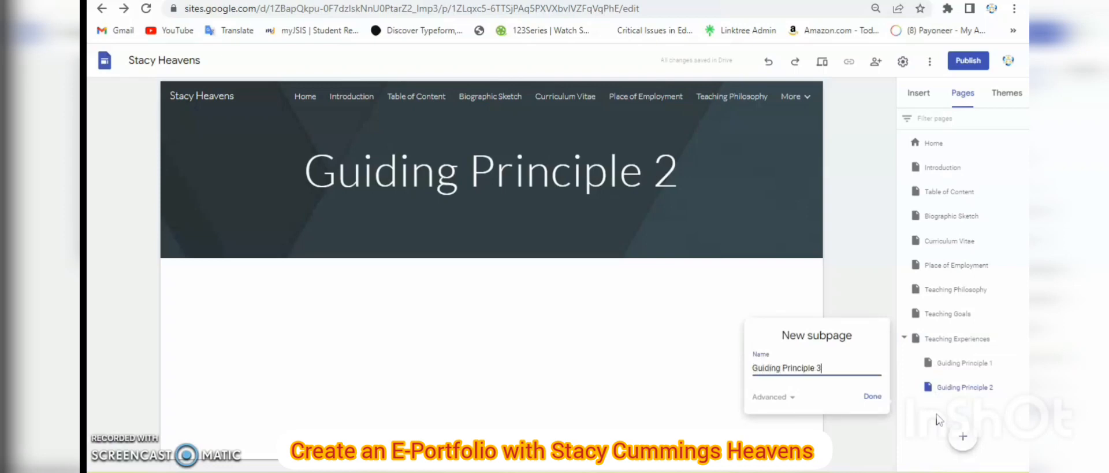
pyautogui.click(871, 397)
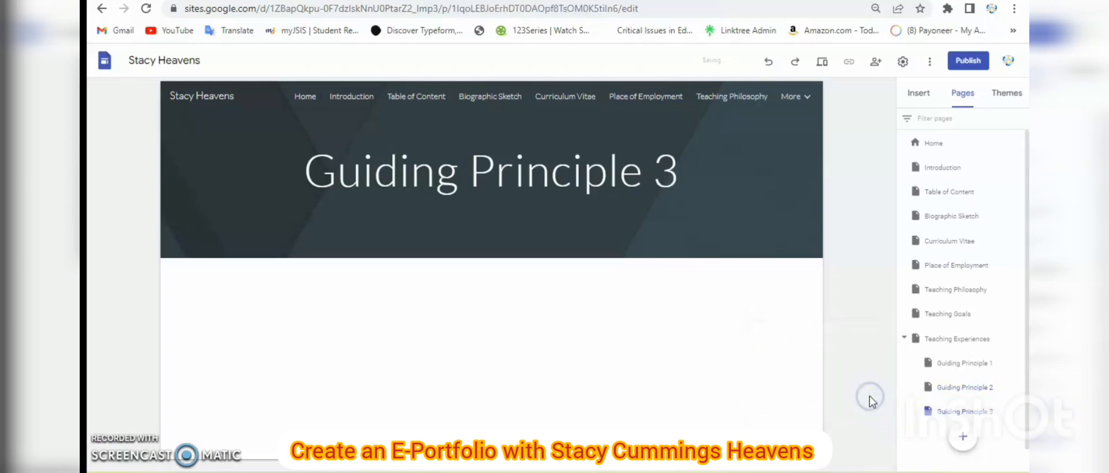
# Add a subpage named "Guiding Principle 4" under the Teaching Experiences page
pyautogui.click(1019, 339)
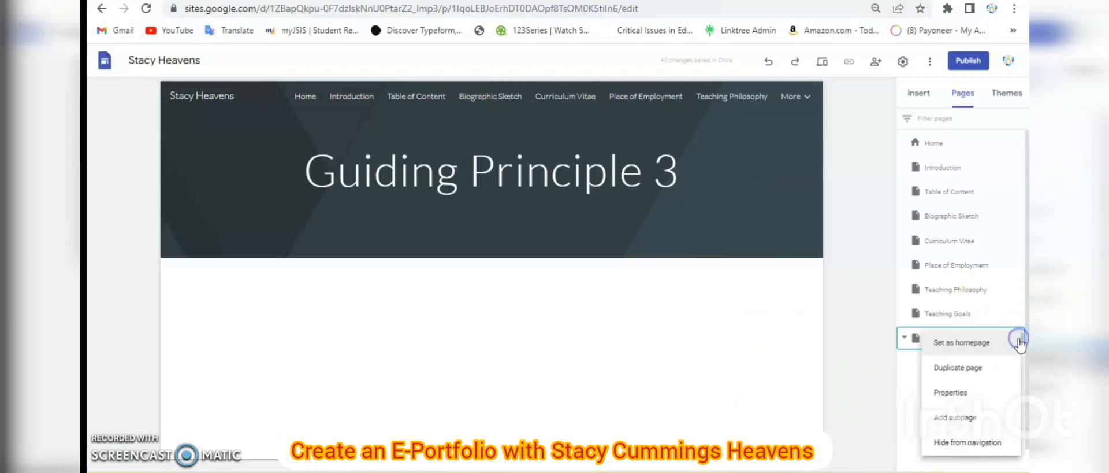
pyautogui.click(945, 418)
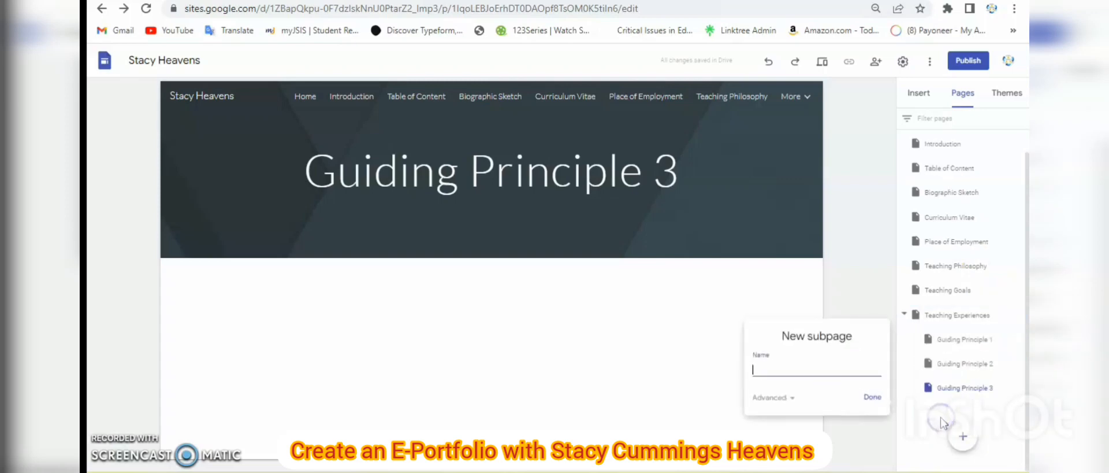
pyautogui.write('Guiding Principle 4')
pyautogui.click(869, 399)
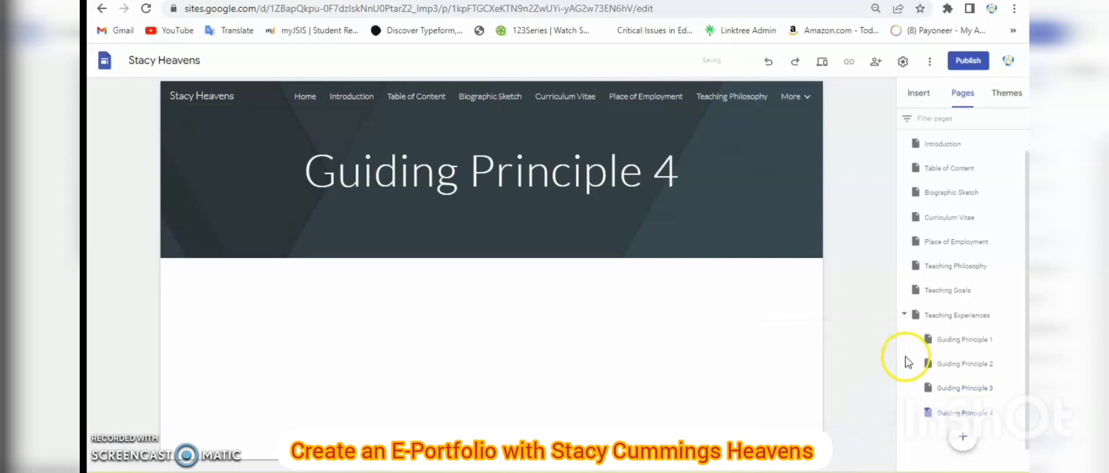
# Add a subpage named "Guiding Principle 5" under the Teaching Experiences page
pyautogui.click(1015, 316)
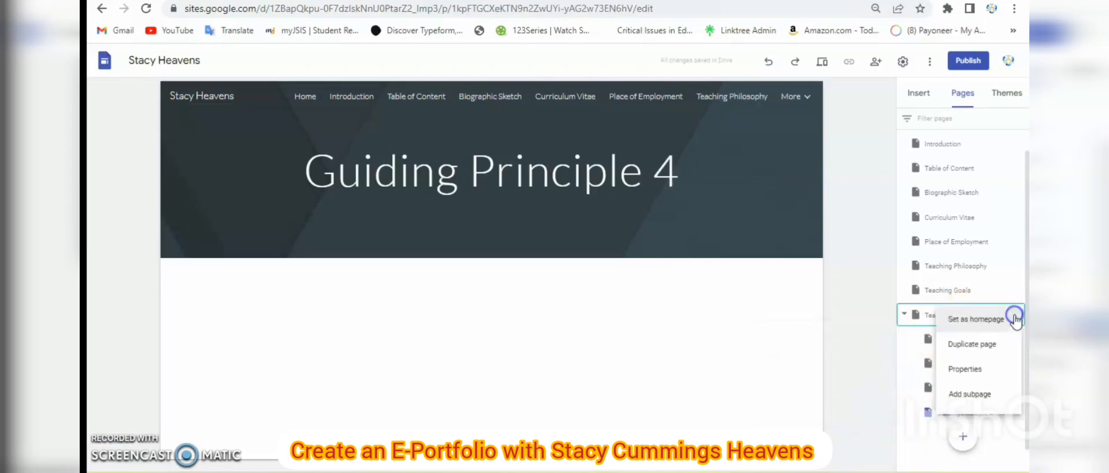
pyautogui.click(949, 394)
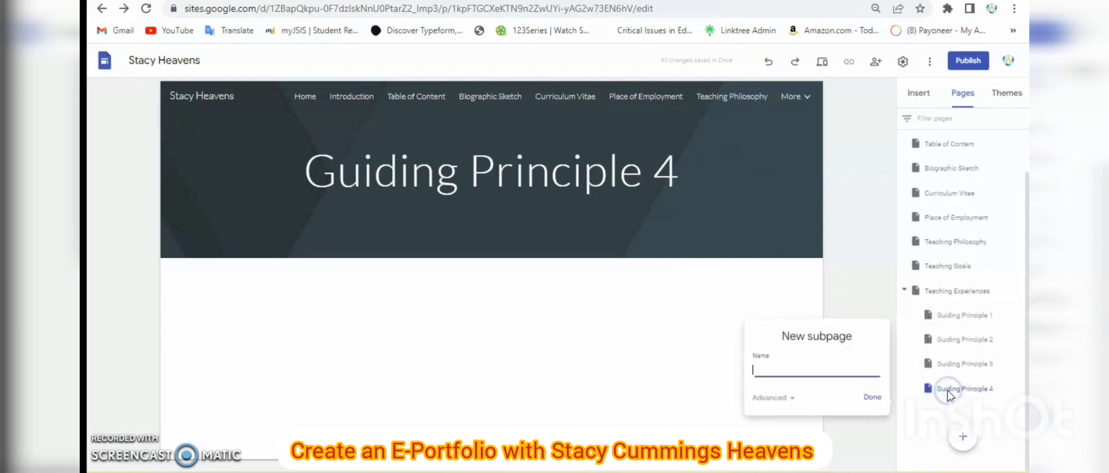
pyautogui.write('Guiding Prin')
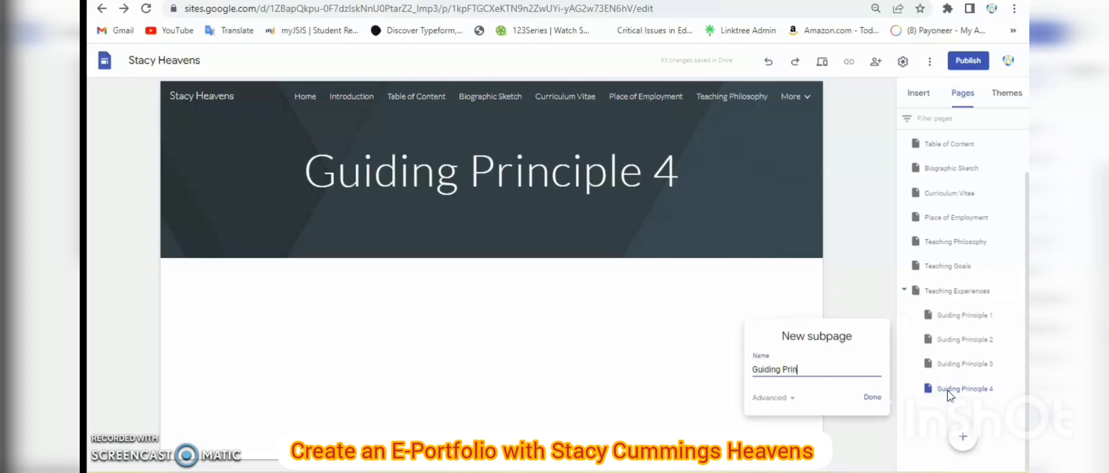
pyautogui.write('ciple 5')
pyautogui.click(872, 397)
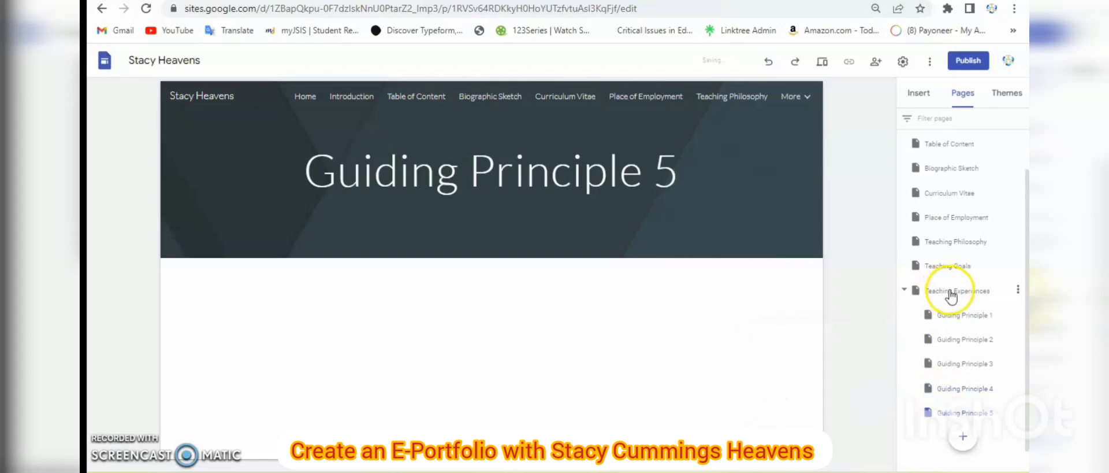
# Add a subpage named "Guiding Principle 6" under the Teaching Experiences page
pyautogui.click(1018, 289)
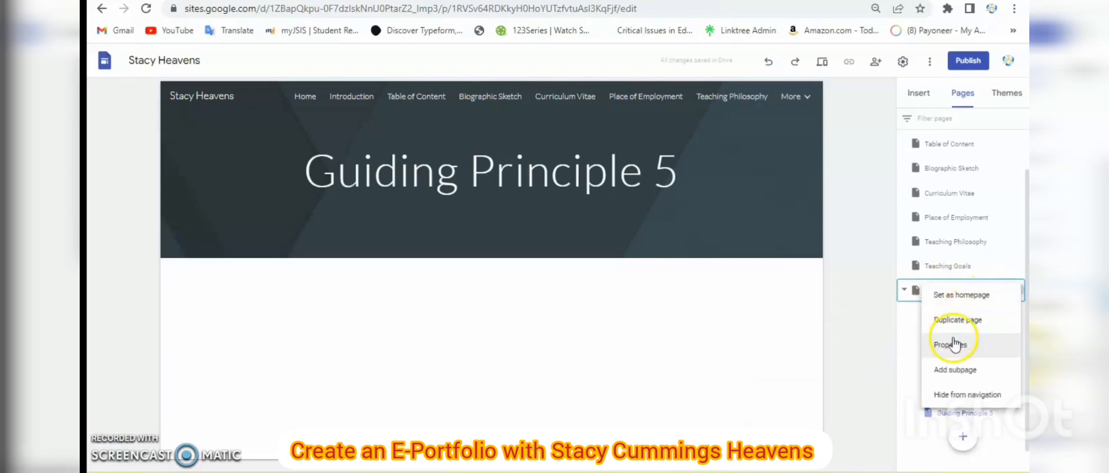
pyautogui.click(944, 370)
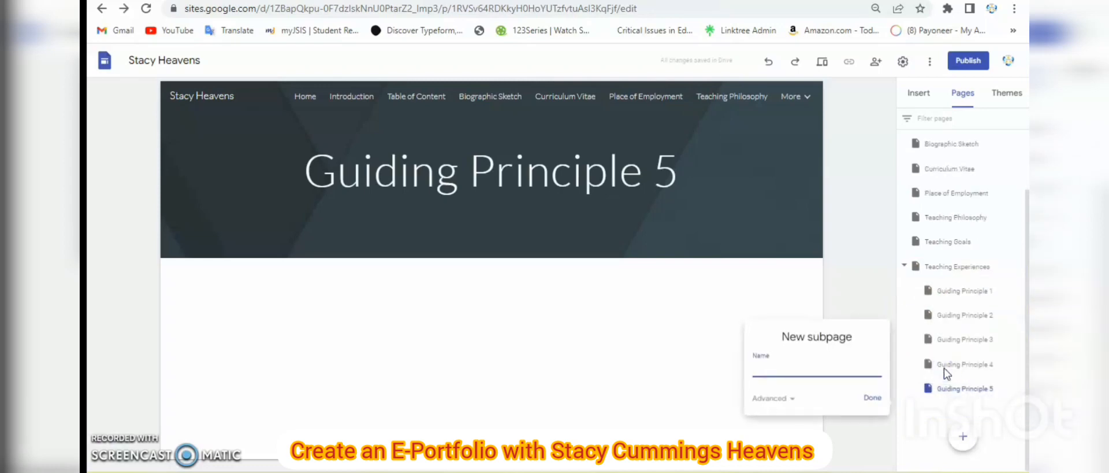
pyautogui.write('Guiding Principle 6')
pyautogui.click(872, 399)
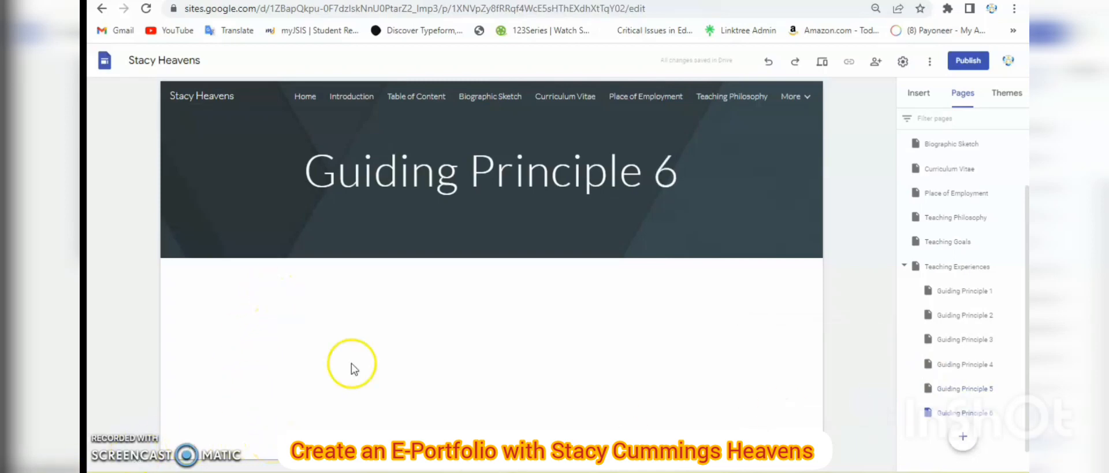
# Review the Home, Introduction, Table of Content, Biographic Sketch and Curriculum Vitae pages one after another
pyautogui.moveTo(1026, 234); pyautogui.dragTo(1025, 124)
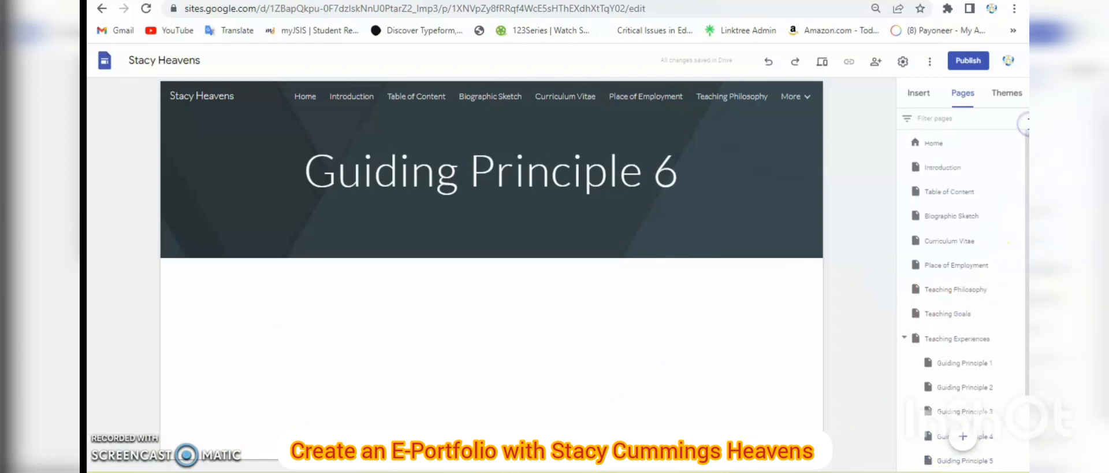
pyautogui.click(945, 146)
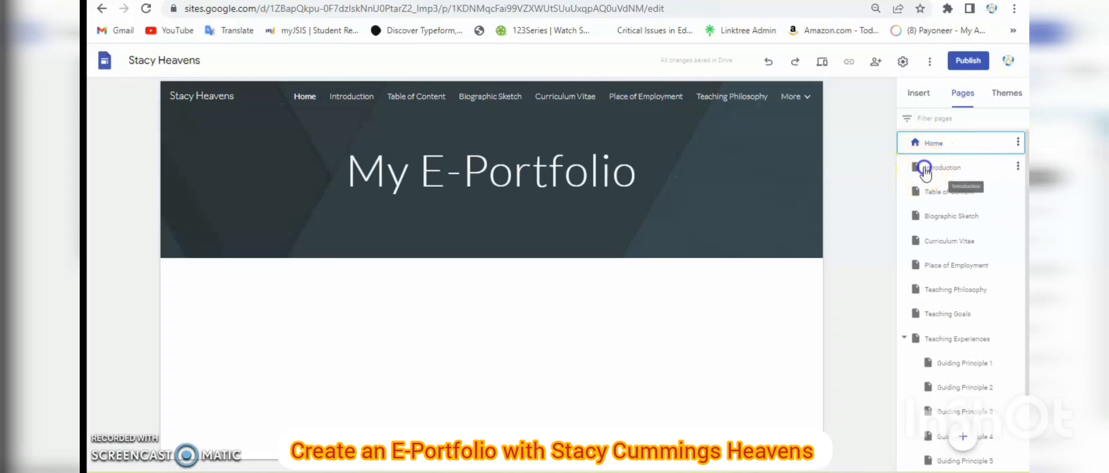
pyautogui.click(922, 170)
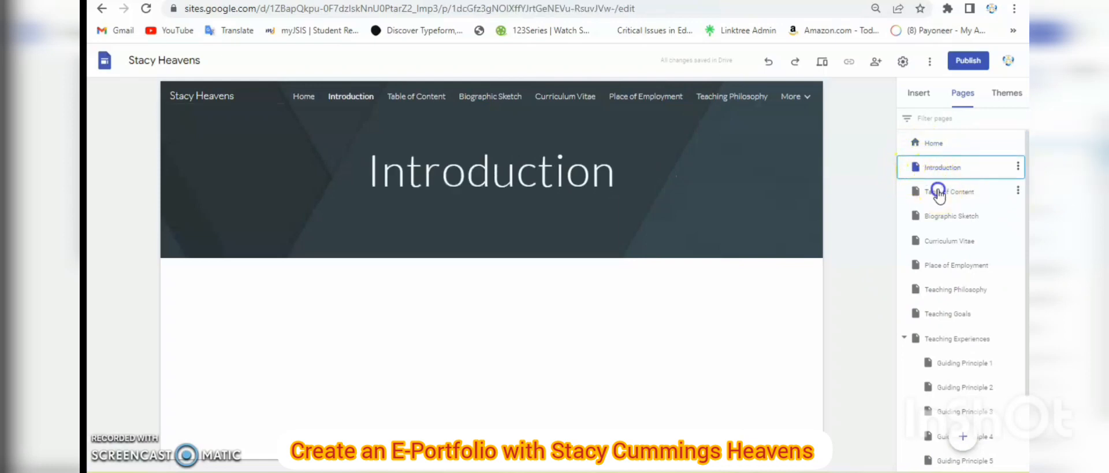
pyautogui.click(938, 190)
pyautogui.click(936, 223)
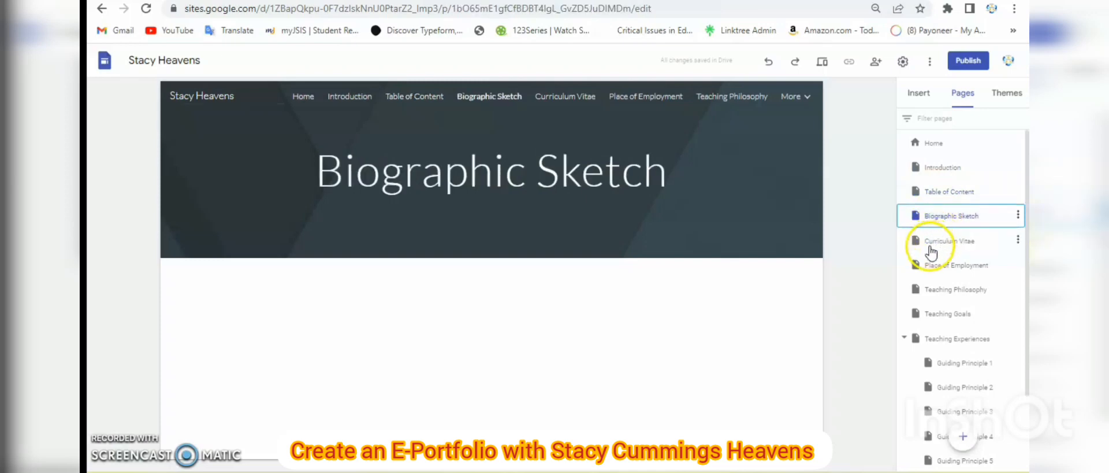
pyautogui.click(930, 245)
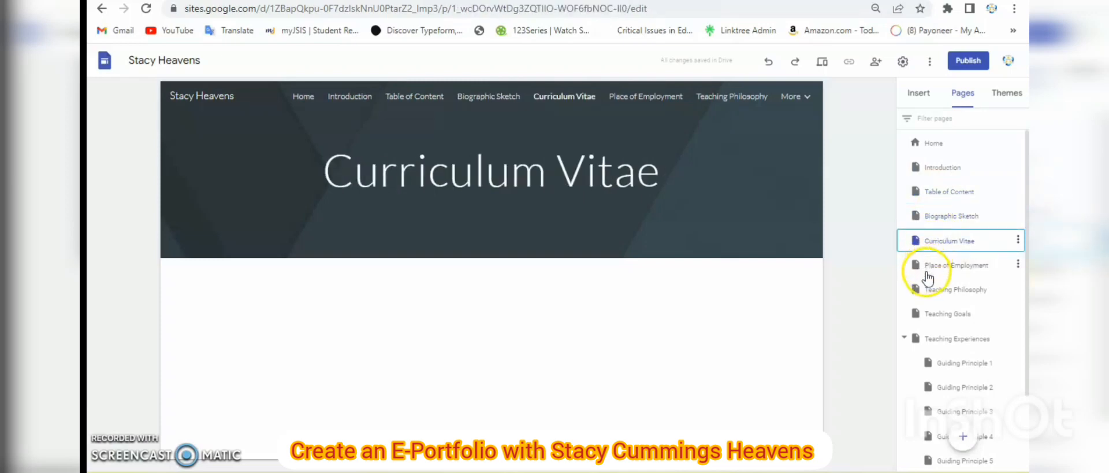
# Widen the title box on the Place of Employment page so the heading fits on one line
pyautogui.click(927, 266)
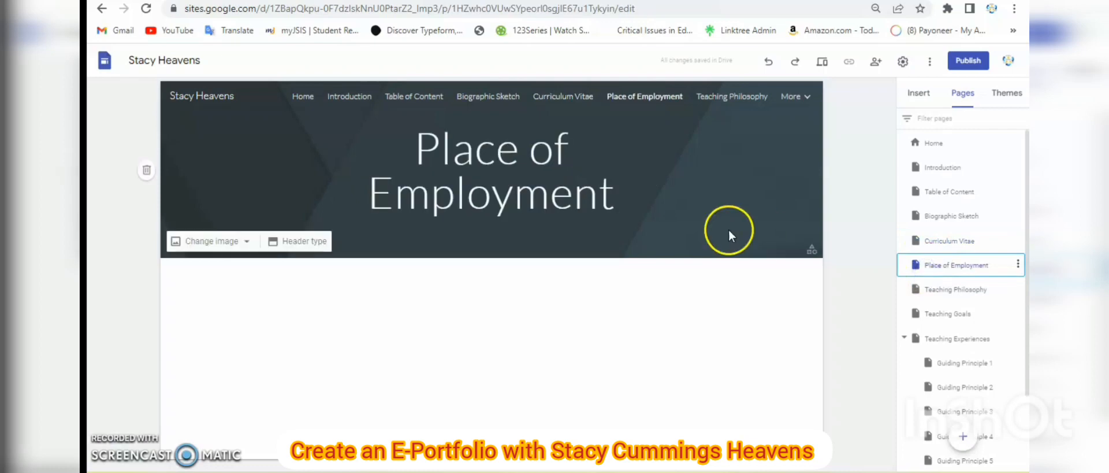
pyautogui.click(570, 194)
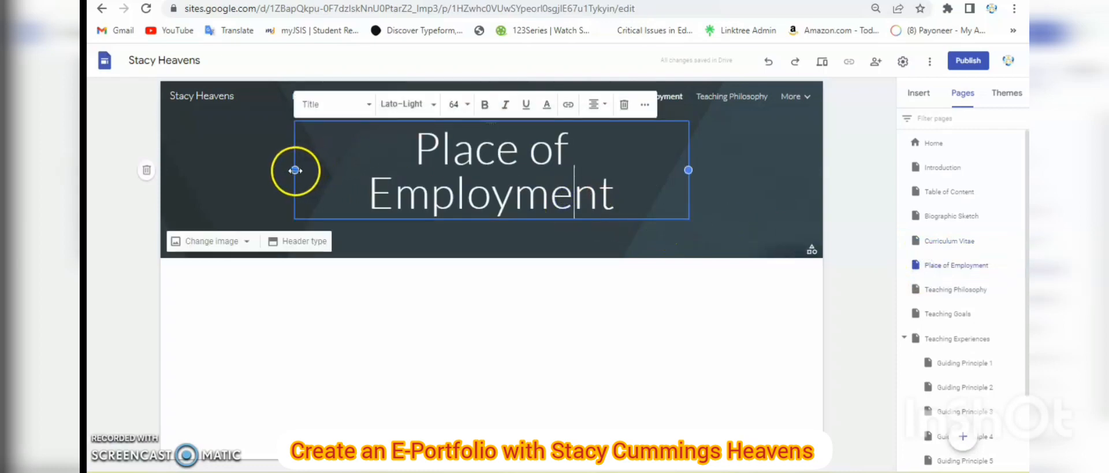
pyautogui.moveTo(295, 170); pyautogui.dragTo(238, 170)
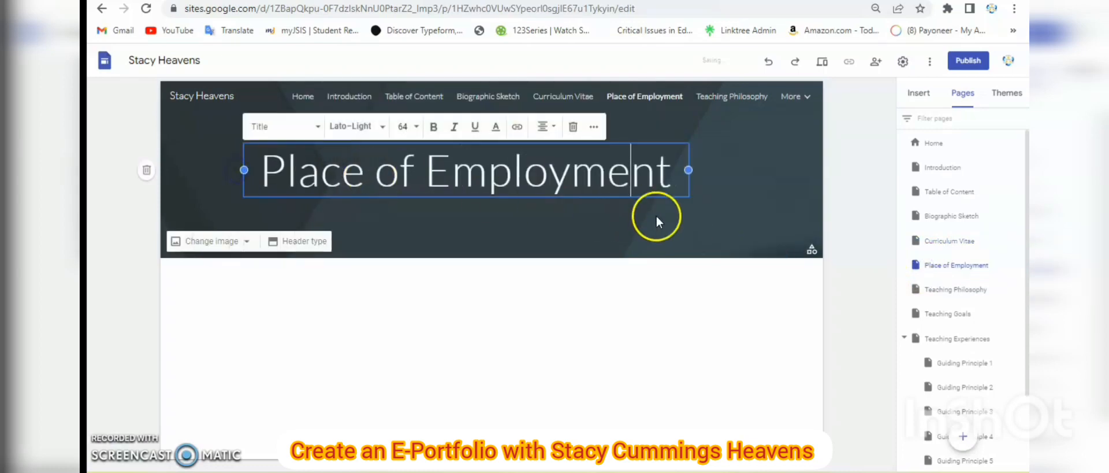
# Widen the title box on the Teaching Philosophy page so the heading fits on one line
pyautogui.click(935, 292)
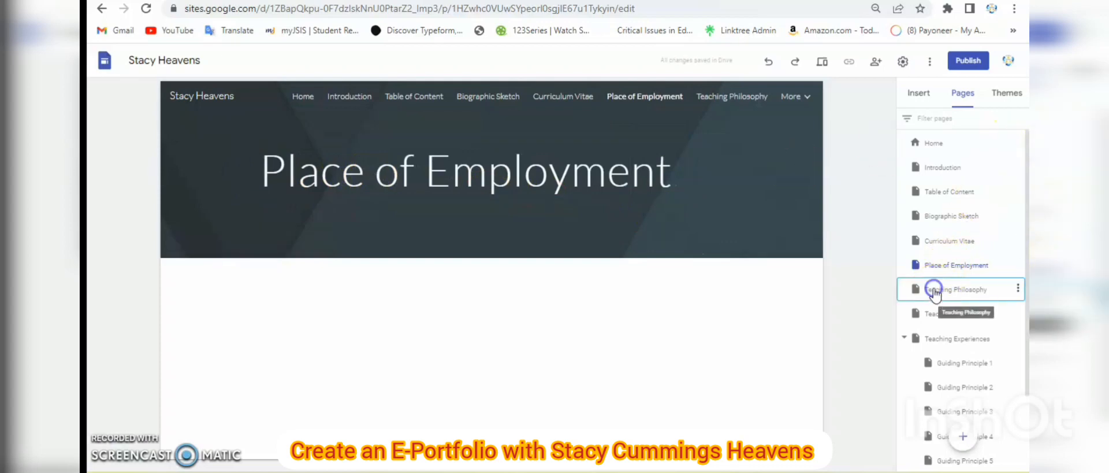
pyautogui.click(508, 149)
pyautogui.moveTo(295, 170); pyautogui.dragTo(253, 168)
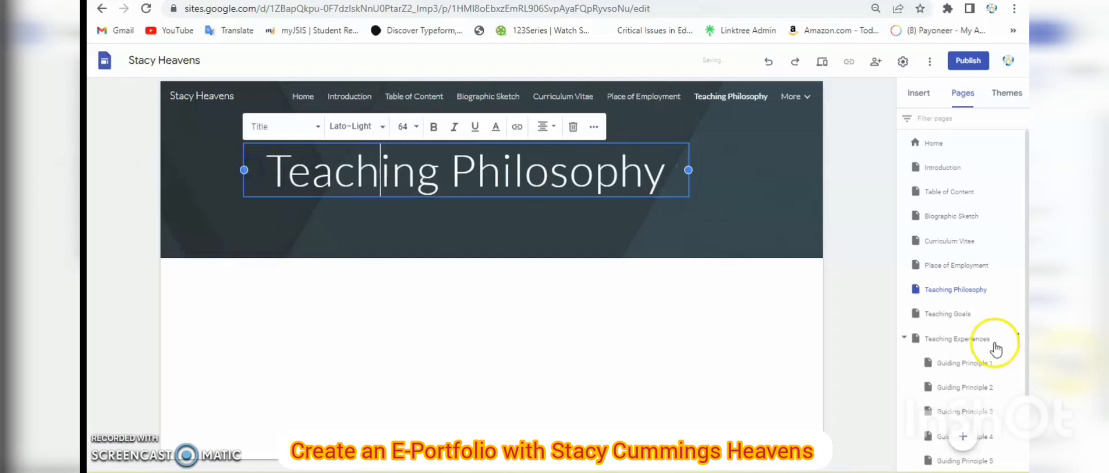
# Check the Teaching Goals page and widen the title box on the Teaching Experiences page
pyautogui.click(942, 314)
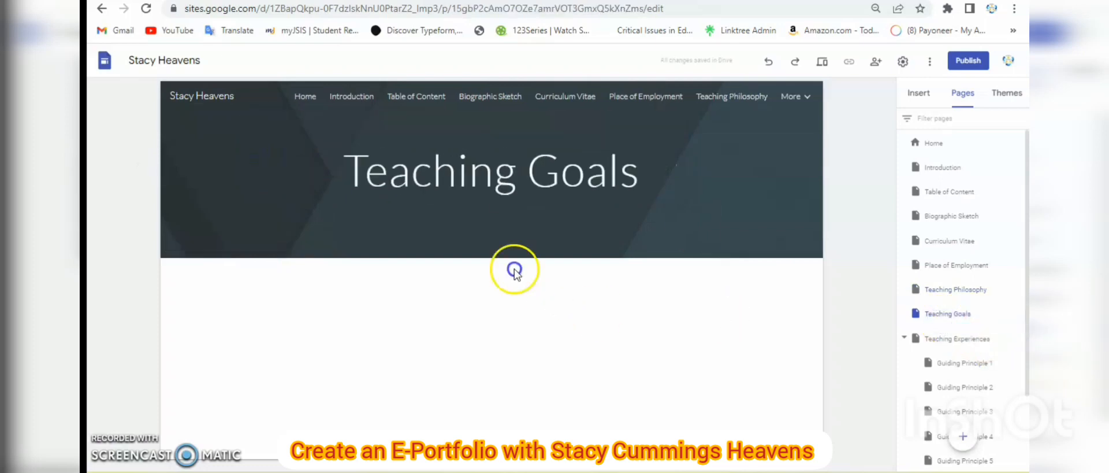
pyautogui.click(940, 340)
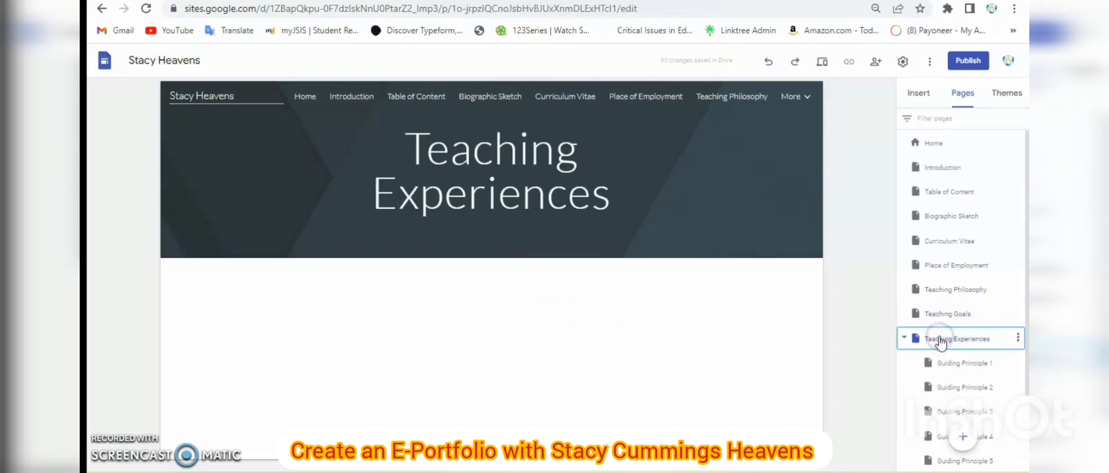
pyautogui.click(385, 168)
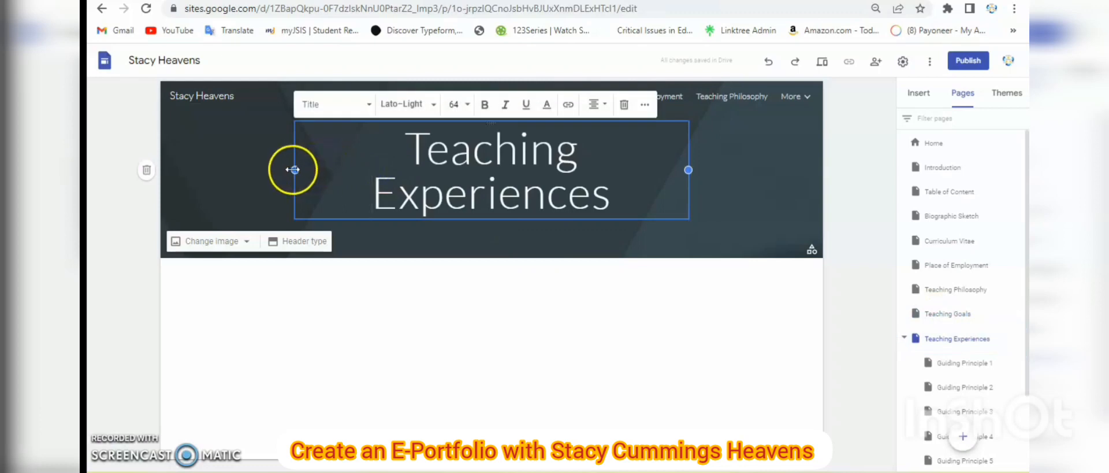
pyautogui.moveTo(295, 170); pyautogui.dragTo(245, 166)
# Review the Guiding Principle 1 to Guiding Principle 5 subpages in order
pyautogui.click(960, 364)
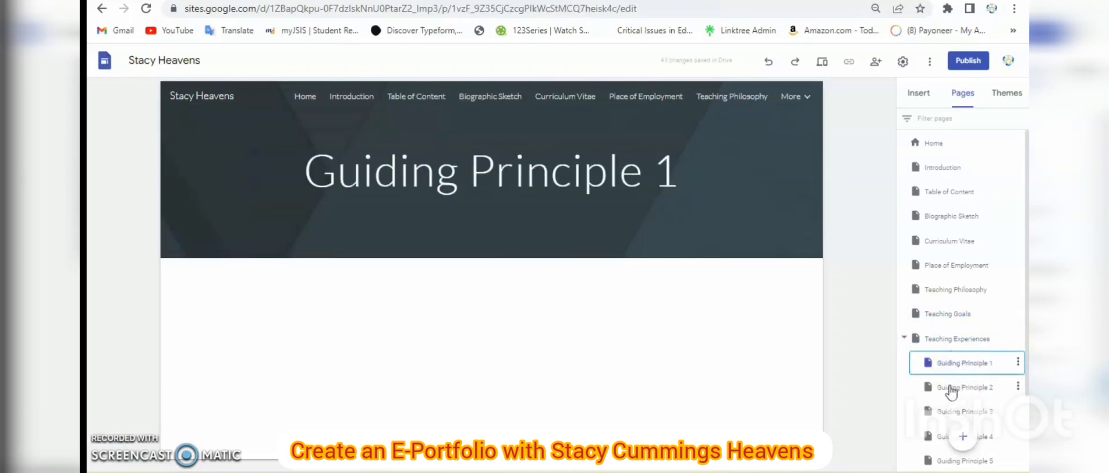
pyautogui.click(956, 387)
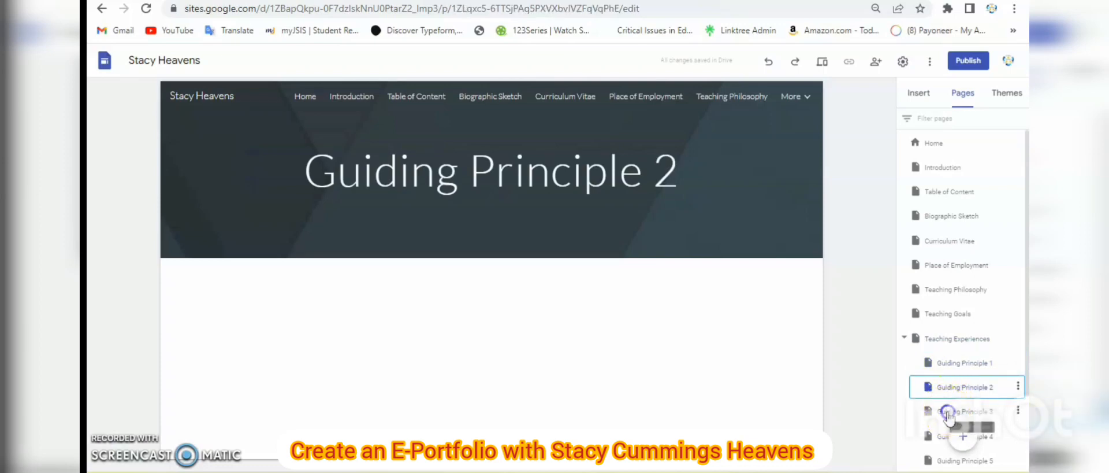
pyautogui.click(950, 411)
pyautogui.click(940, 438)
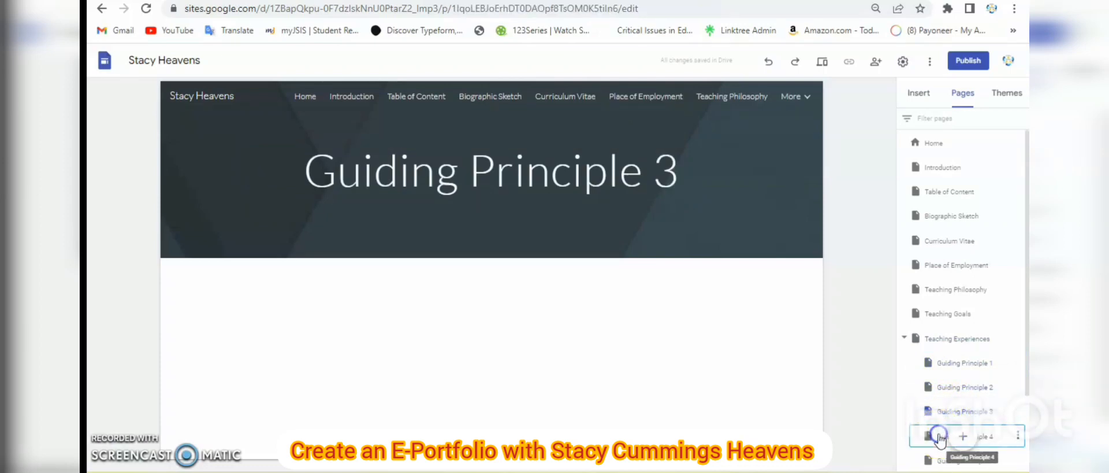
pyautogui.click(939, 461)
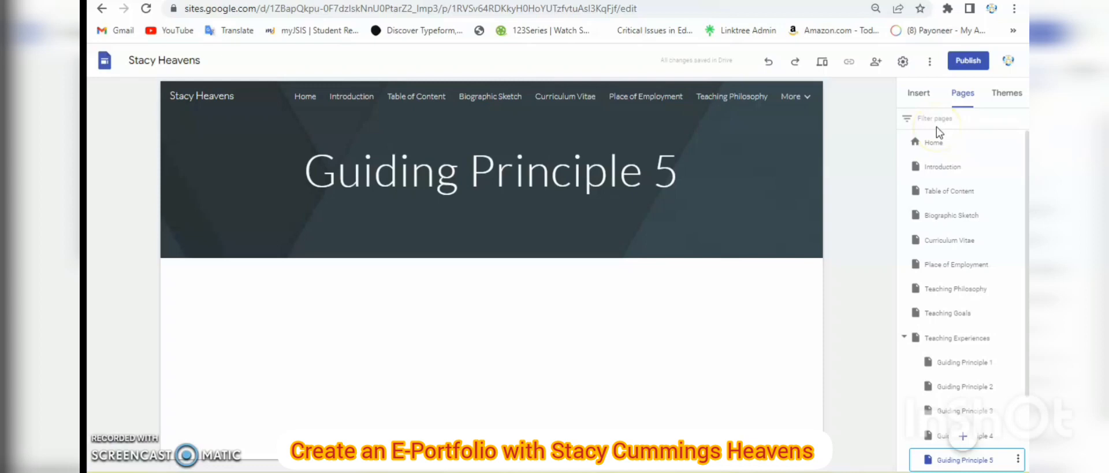
# Examine the content that can be inserted into a page, from text boxes and content blocks to Docs, Forms and Charts
pyautogui.click(919, 97)
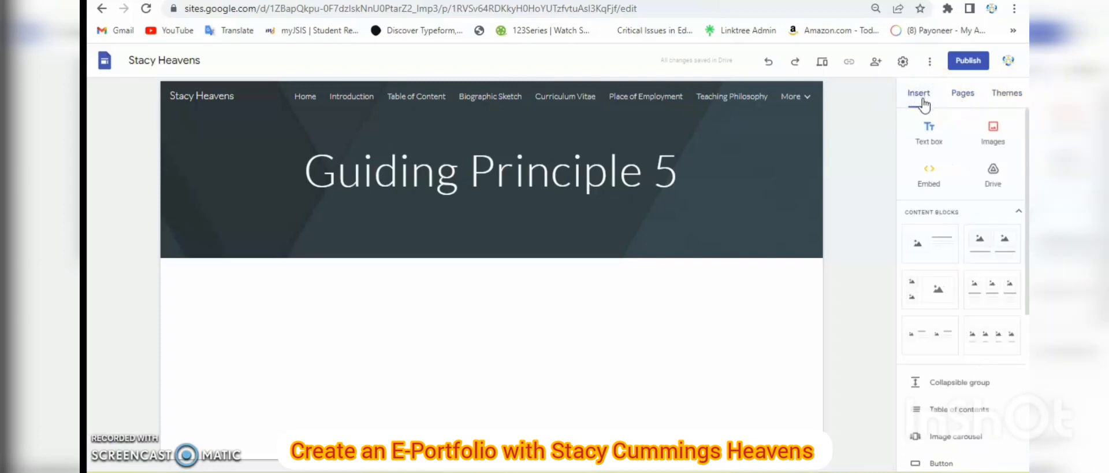
pyautogui.click(925, 134)
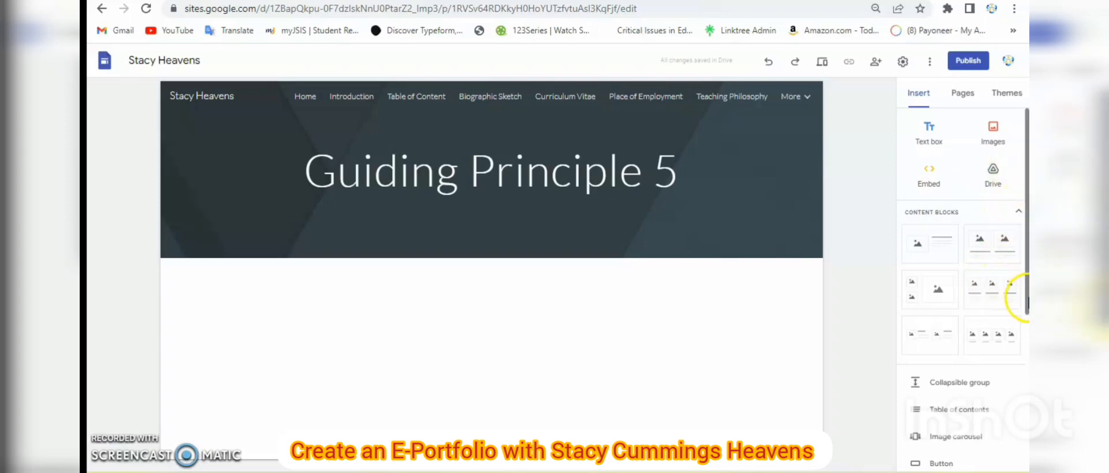
pyautogui.moveTo(1028, 298); pyautogui.dragTo(1028, 318)
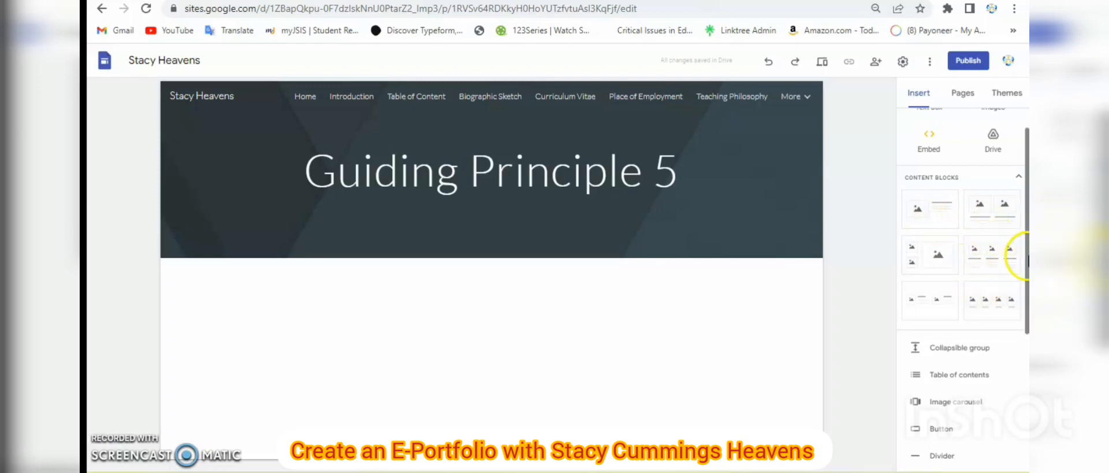
pyautogui.moveTo(1027, 261); pyautogui.dragTo(1028, 358)
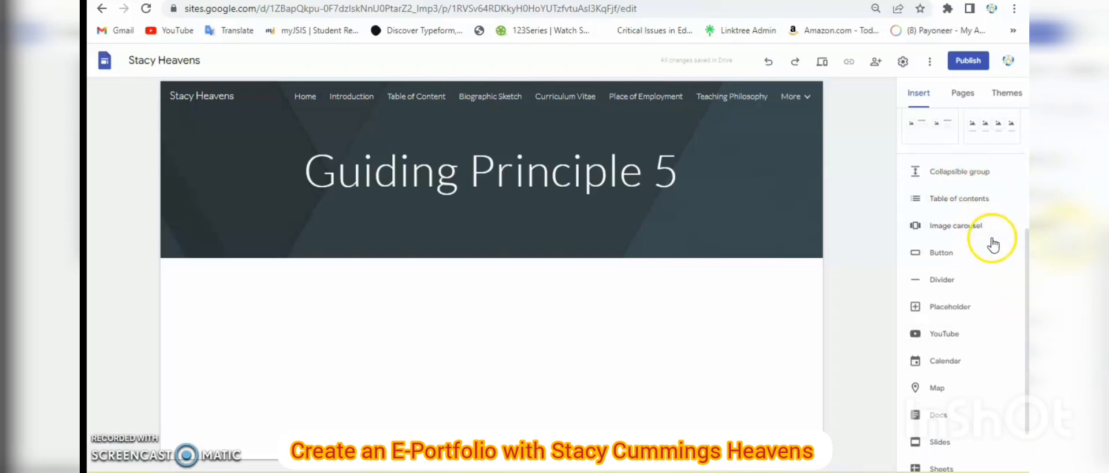
pyautogui.click(940, 237)
pyautogui.click(937, 256)
pyautogui.scroll(-1, 934, 409)
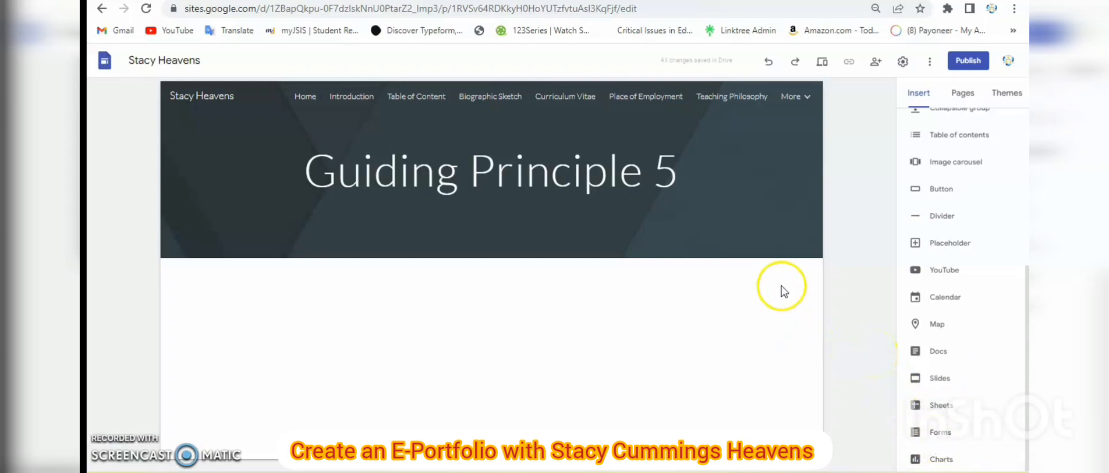
# Examine the available site themes, including the colour and font style options of the Simple theme
pyautogui.click(1006, 96)
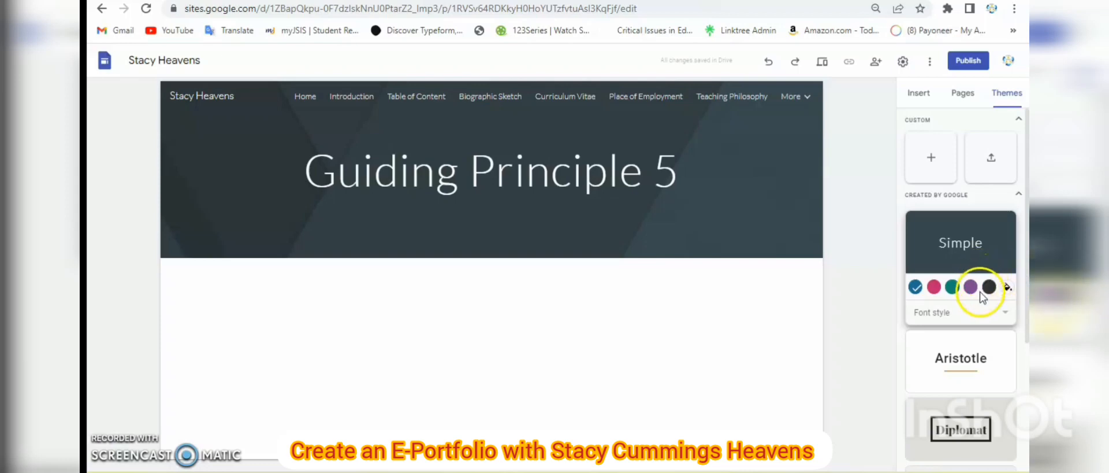
pyautogui.click(552, 171)
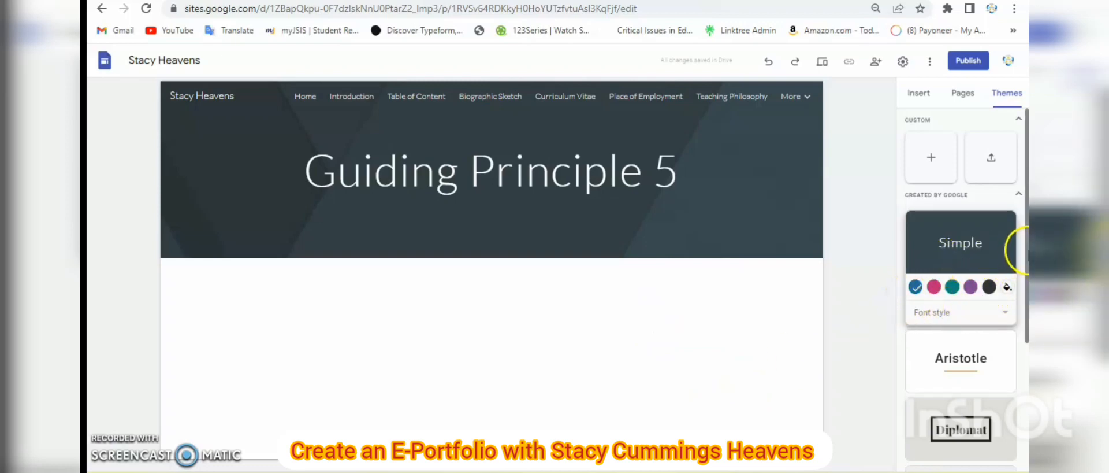
pyautogui.moveTo(1025, 233); pyautogui.dragTo(1023, 198)
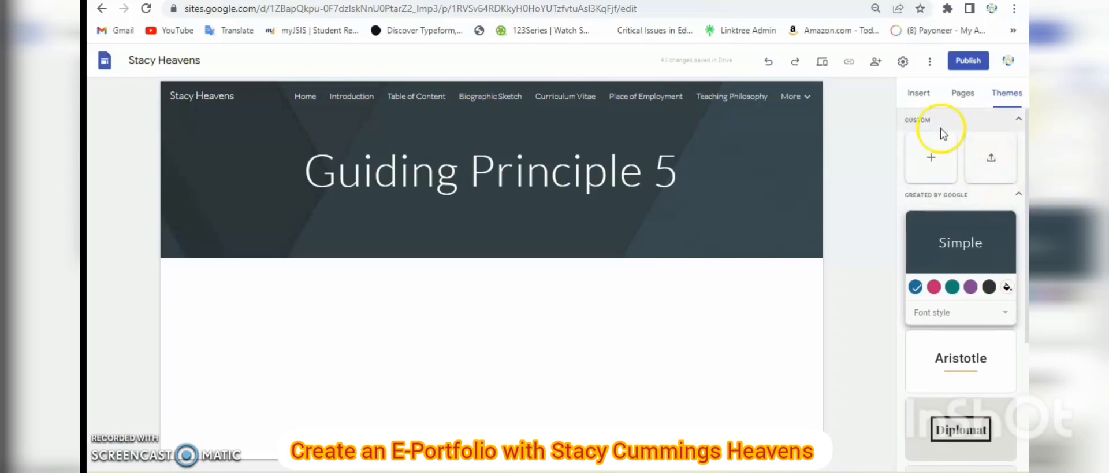
# Examine the site's editing, preview and settings controls and the further options such as version history and making a copy
pyautogui.click(770, 69)
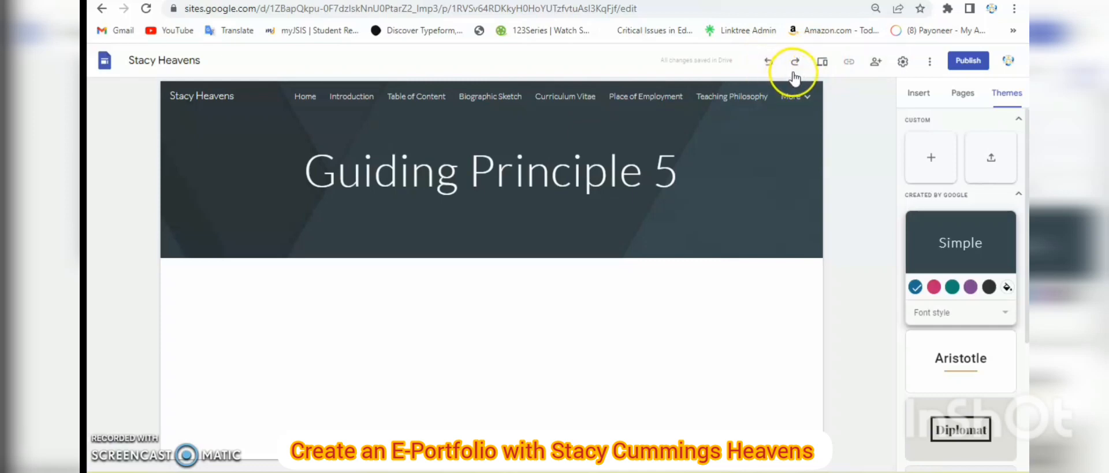
pyautogui.click(795, 69)
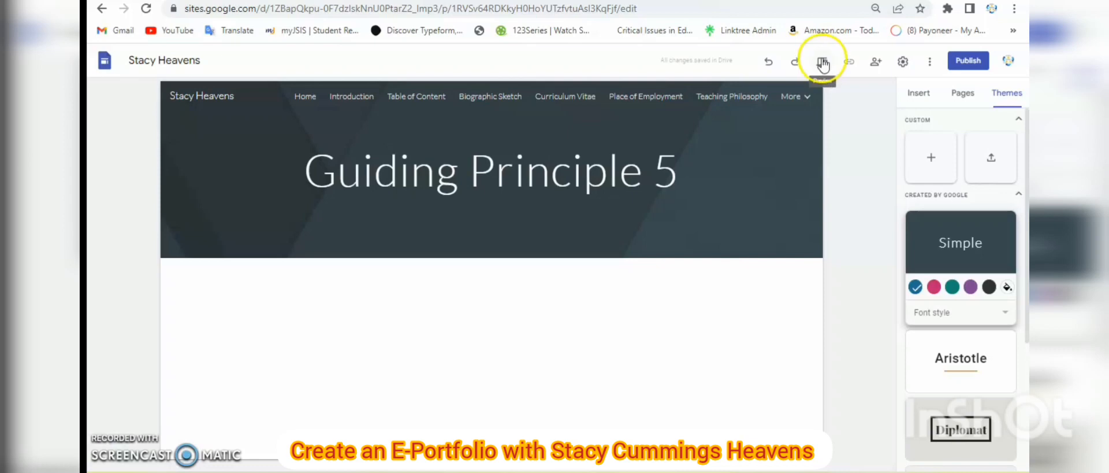
pyautogui.click(903, 69)
pyautogui.click(930, 63)
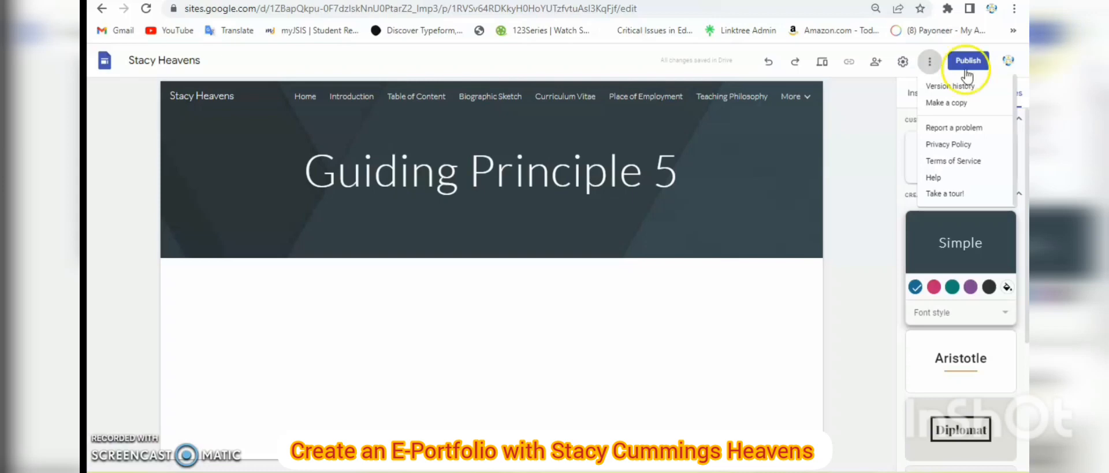
# Switch to Canva by opening canva.com in the browser
pyautogui.moveTo(824, 154)
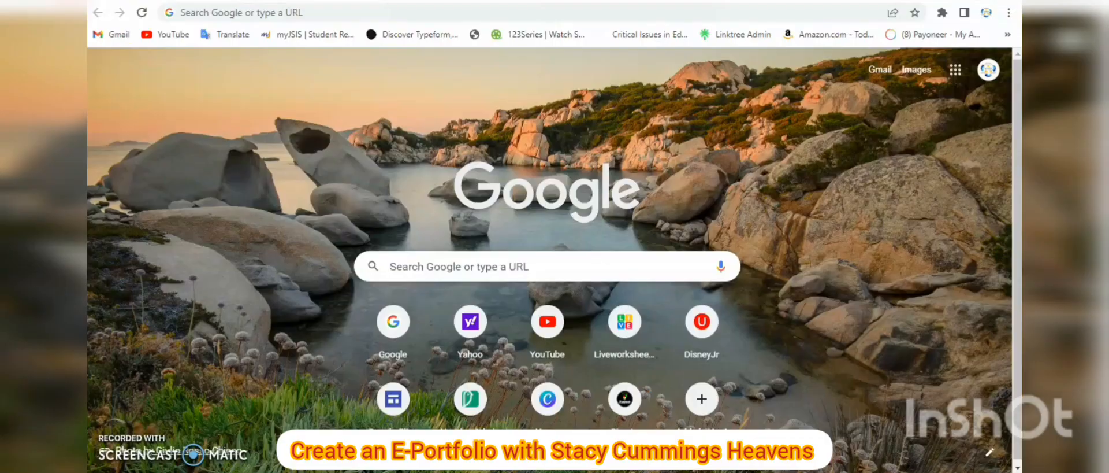
pyautogui.click(181, 21)
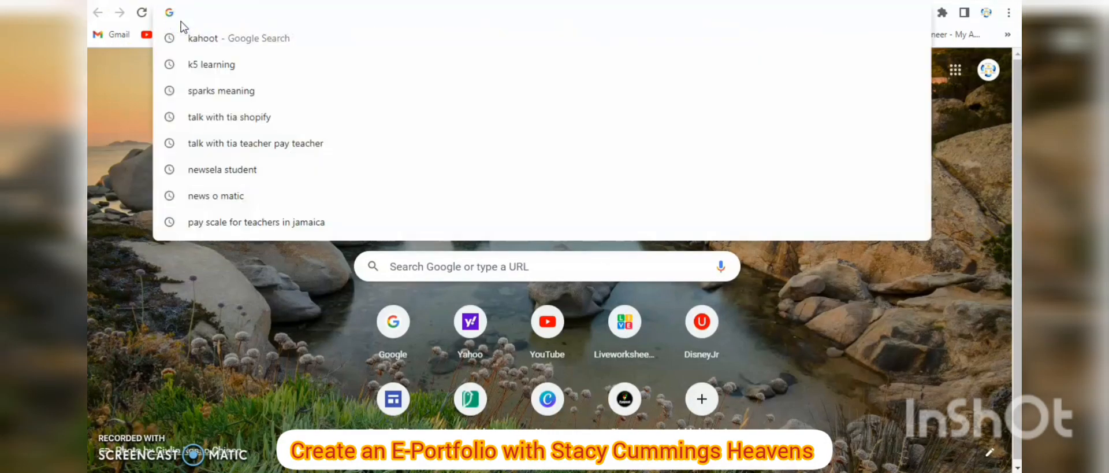
pyautogui.write('canva')
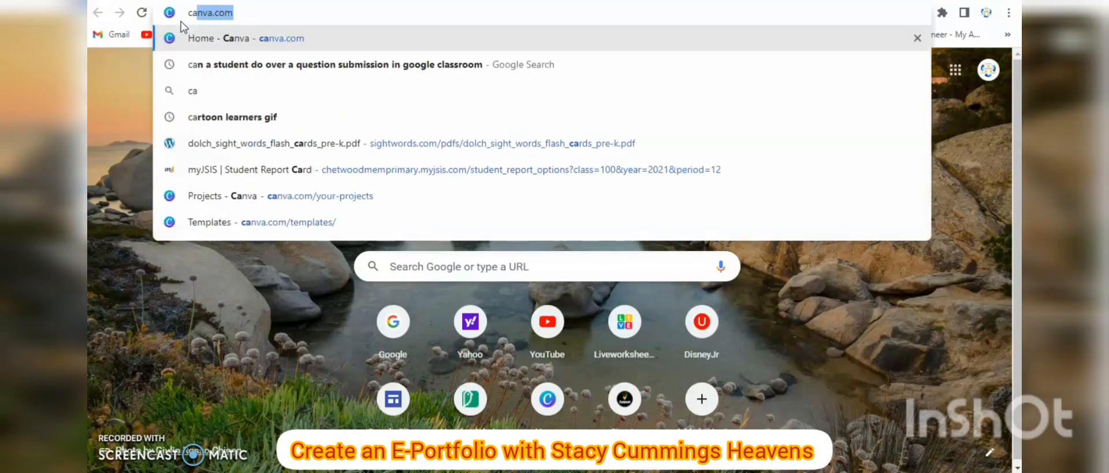
pyautogui.write('.com')
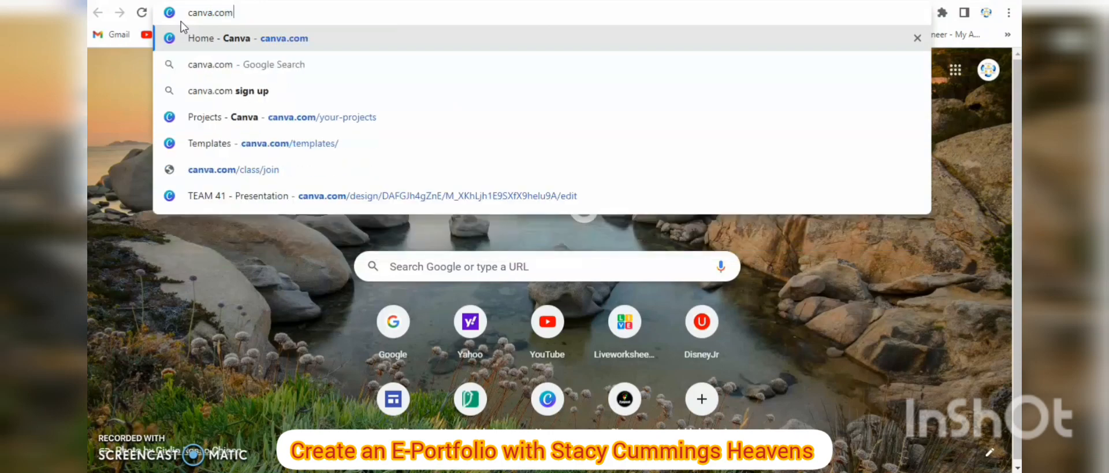
pyautogui.press('Return')
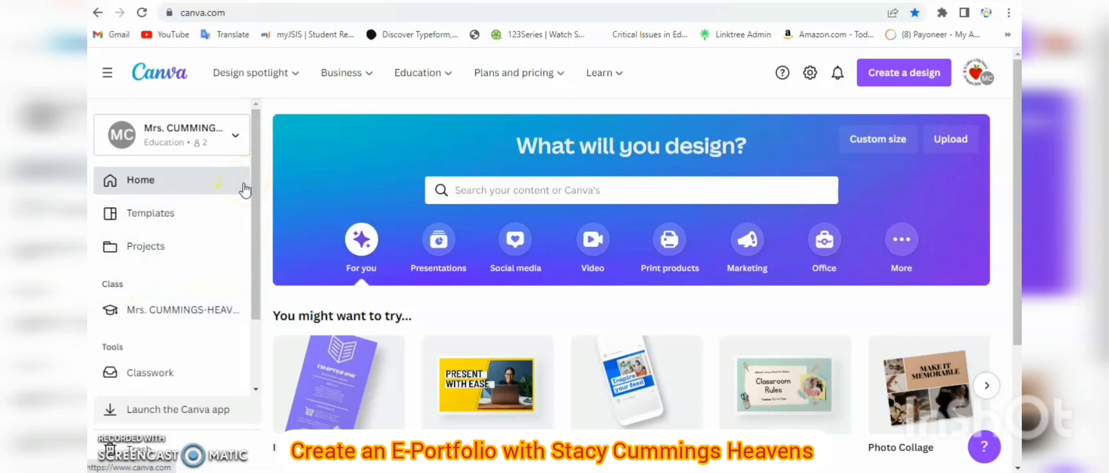
# Look through Canva's template categories, including the recommended education templates, Browse by Subject and Browse Classroom Decor Kits
pyautogui.click(146, 219)
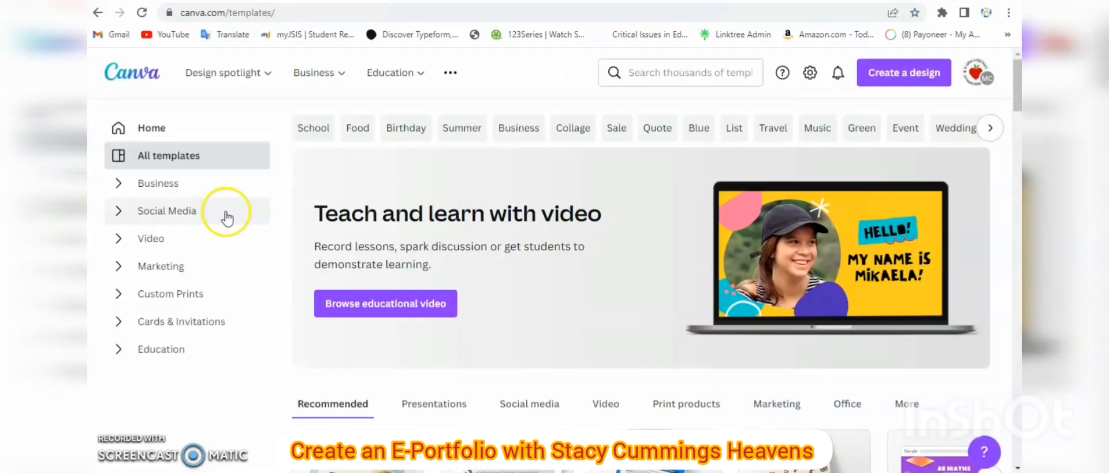
pyautogui.scroll(-4, 442, 240)
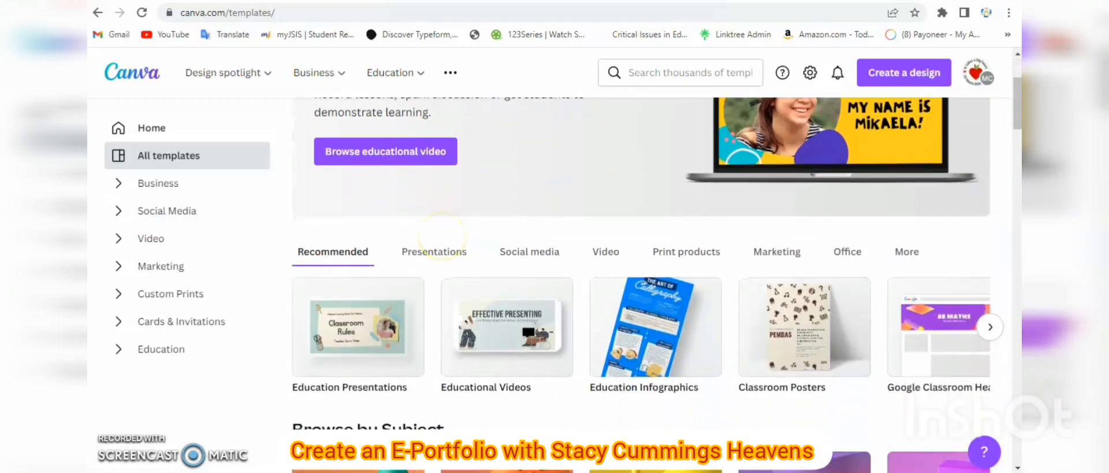
pyautogui.scroll(-5, 642, 271)
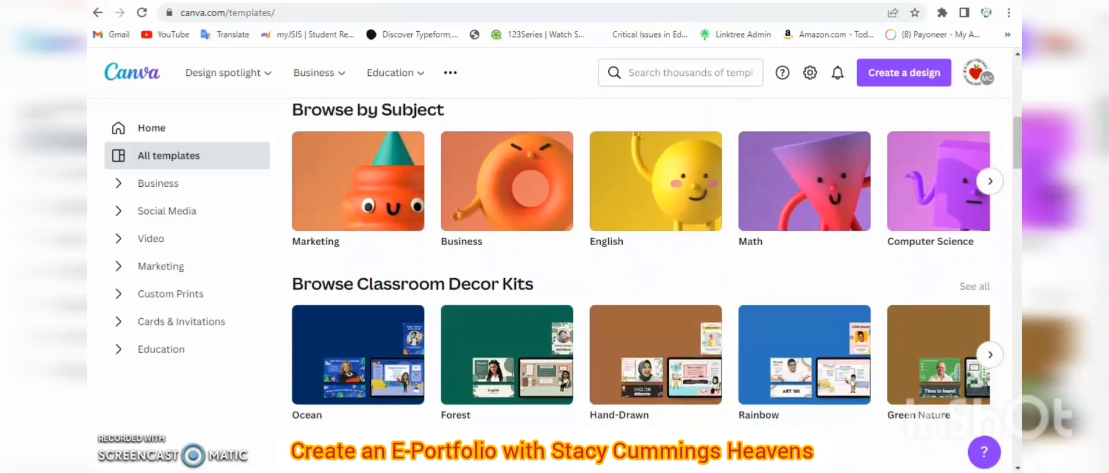
pyautogui.scroll(1, 642, 272)
pyautogui.scroll(3, 641, 272)
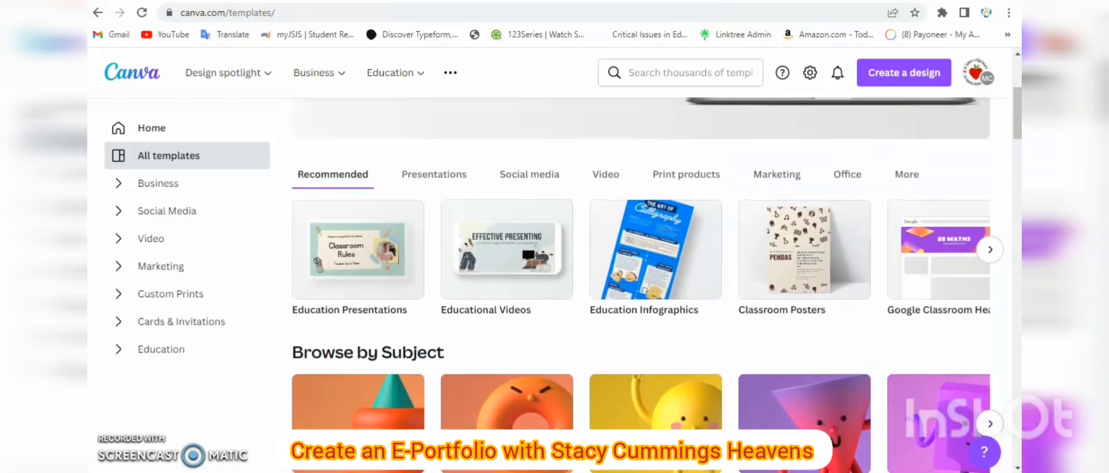
pyautogui.scroll(1, 641, 271)
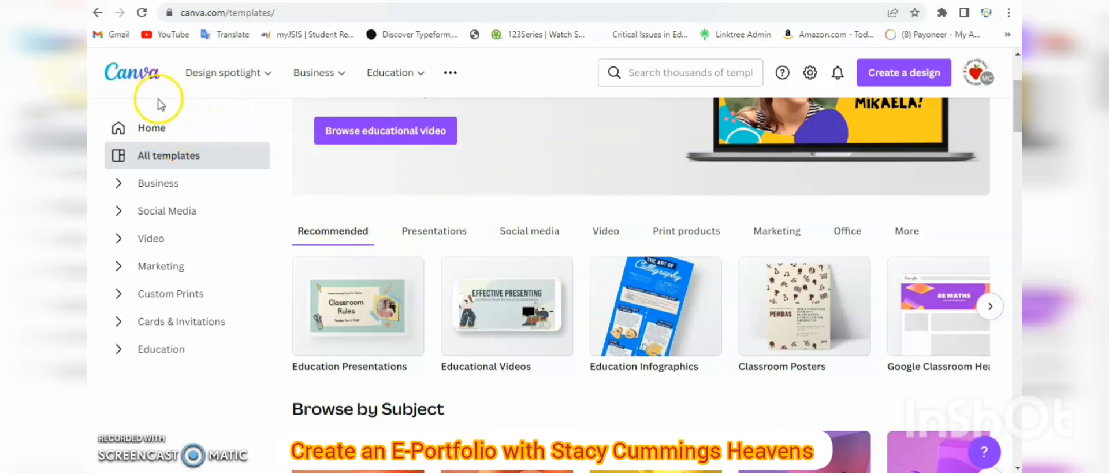
# Return to the home page and open the Cream and Teal Flower School Presentation banner design from the recent projects
pyautogui.click(178, 138)
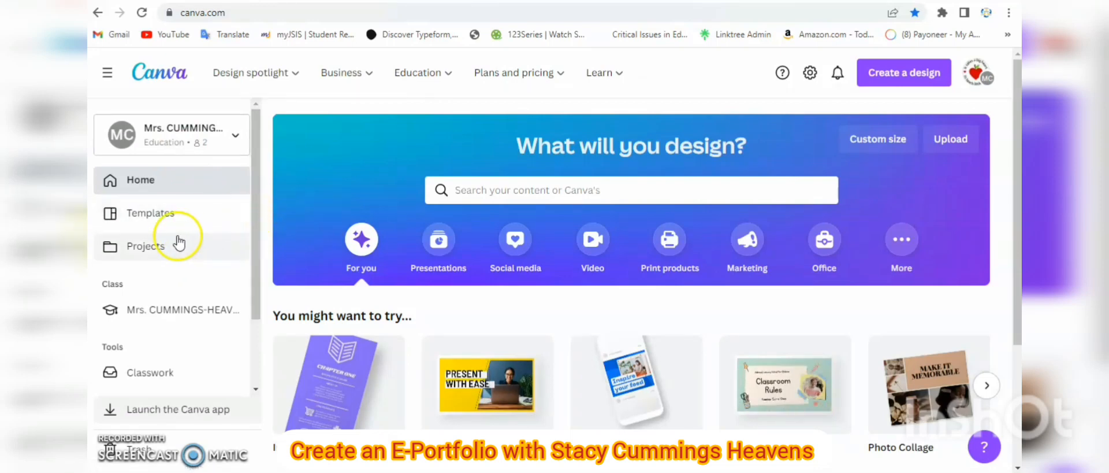
pyautogui.click(148, 254)
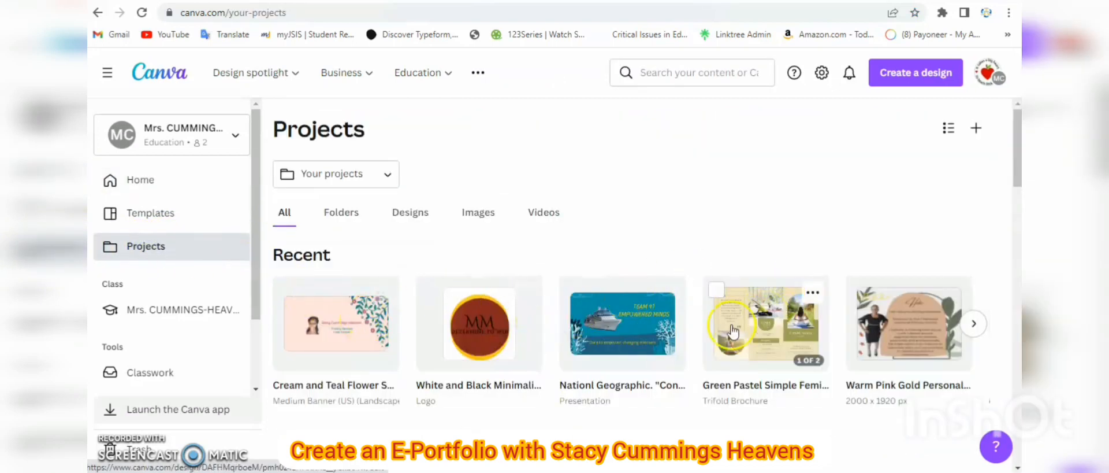
pyautogui.click(357, 330)
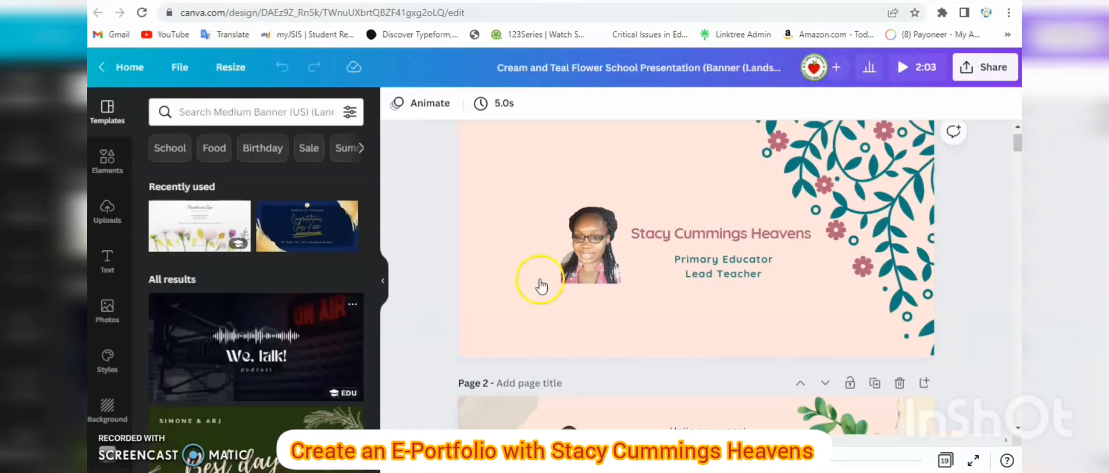
# Review the design's banner pages from the cover through the introduction and Table of Content to the teaching belief quote
pyautogui.click(1017, 149)
pyautogui.moveTo(1017, 149); pyautogui.dragTo(1014, 141)
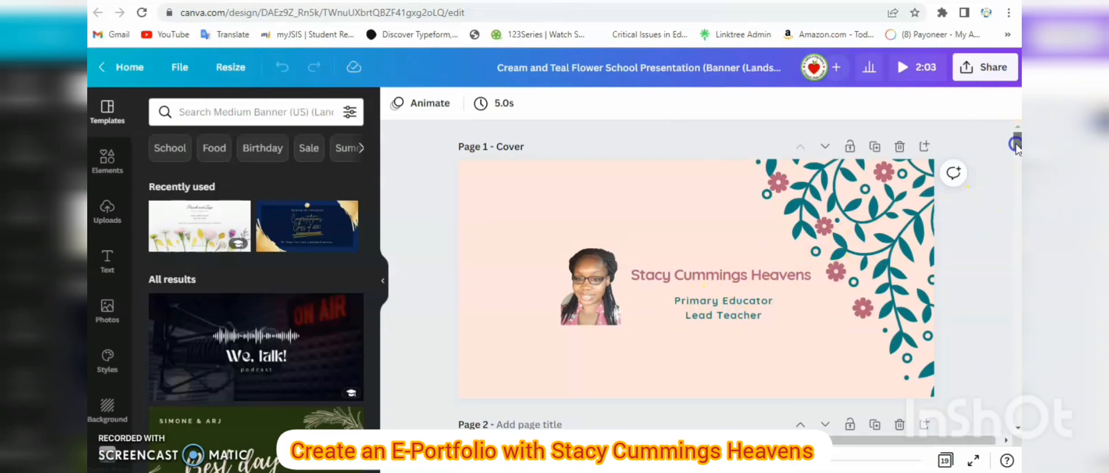
pyautogui.moveTo(1016, 149); pyautogui.dragTo(1018, 160)
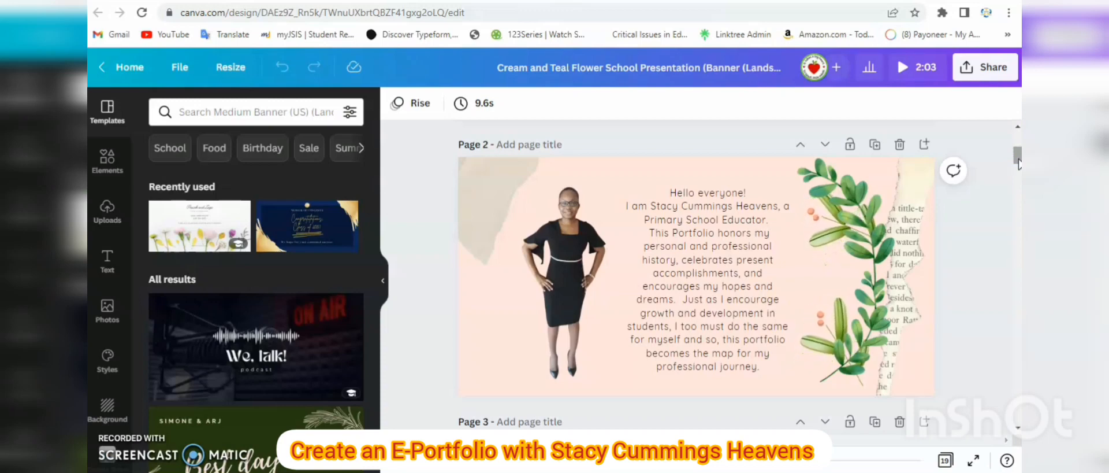
pyautogui.moveTo(1018, 164); pyautogui.dragTo(1018, 178)
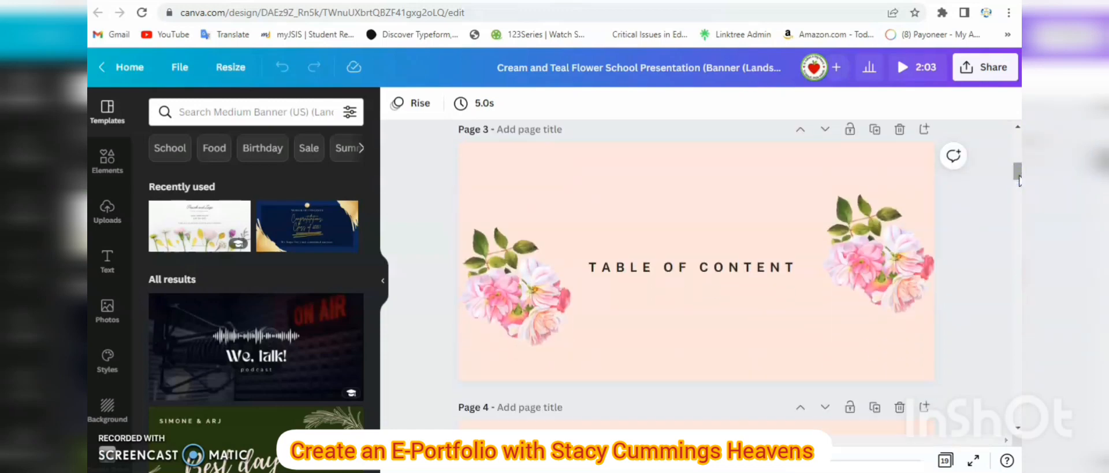
pyautogui.click(1018, 177)
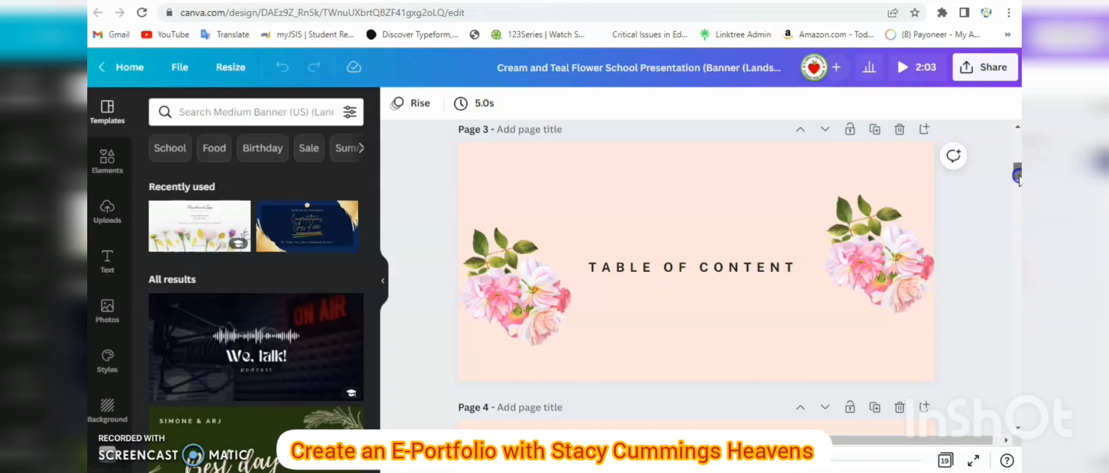
pyautogui.moveTo(1018, 176); pyautogui.dragTo(1018, 179)
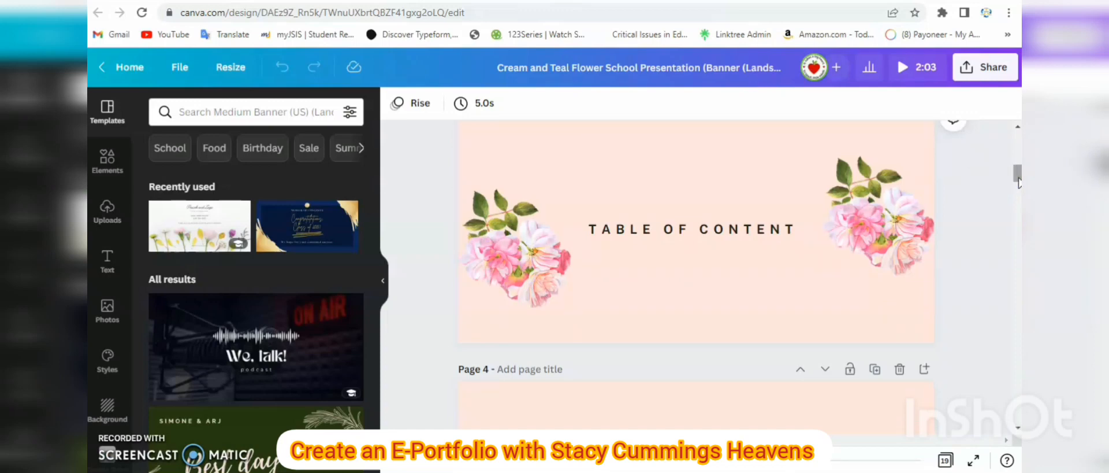
pyautogui.click(1018, 180)
pyautogui.moveTo(1018, 176); pyautogui.dragTo(1018, 282)
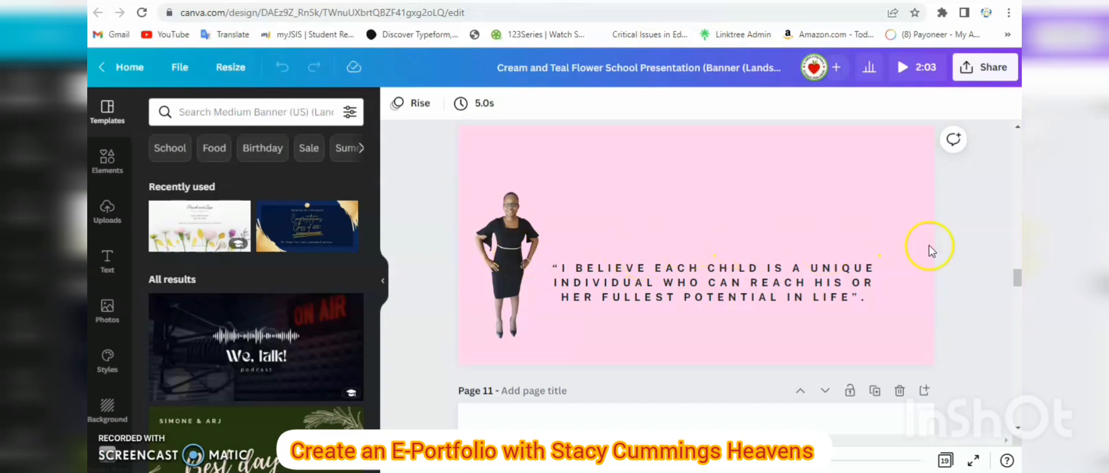
# Review the Guiding Principle #1 to #6 banner pages and go back to the Guiding Principle #1 page
pyautogui.moveTo(1017, 282); pyautogui.dragTo(1018, 324)
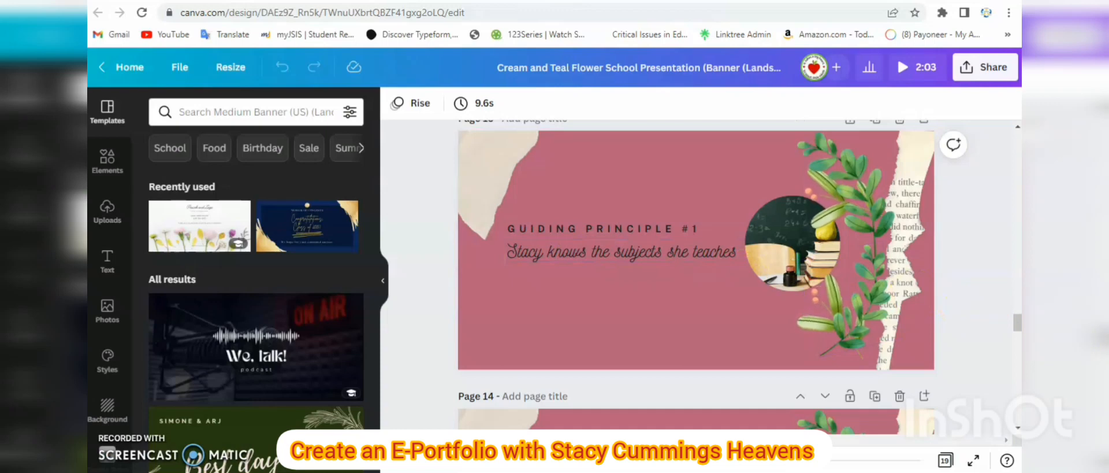
pyautogui.moveTo(1015, 321); pyautogui.dragTo(1015, 339)
pyautogui.click(699, 252)
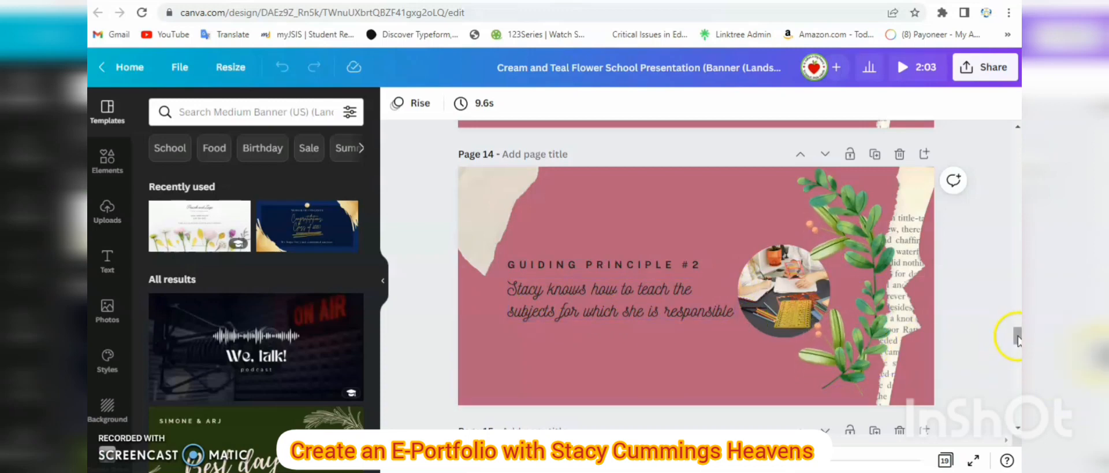
pyautogui.moveTo(1017, 339); pyautogui.dragTo(1017, 355)
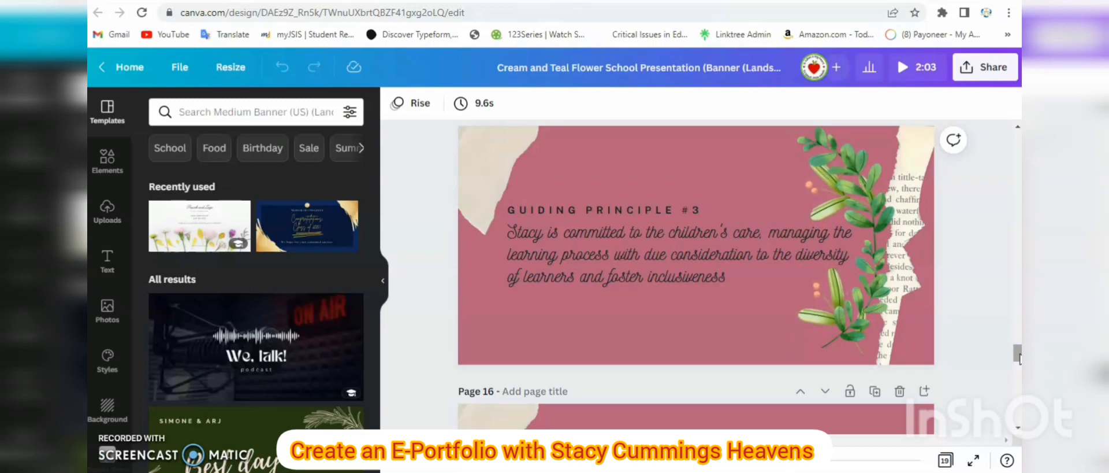
pyautogui.moveTo(1020, 358); pyautogui.dragTo(1018, 397)
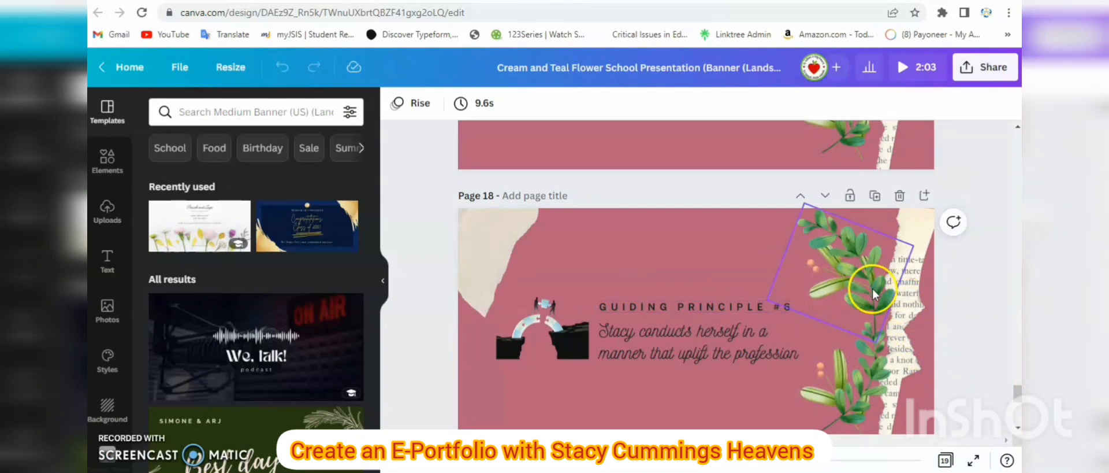
pyautogui.click(1018, 126)
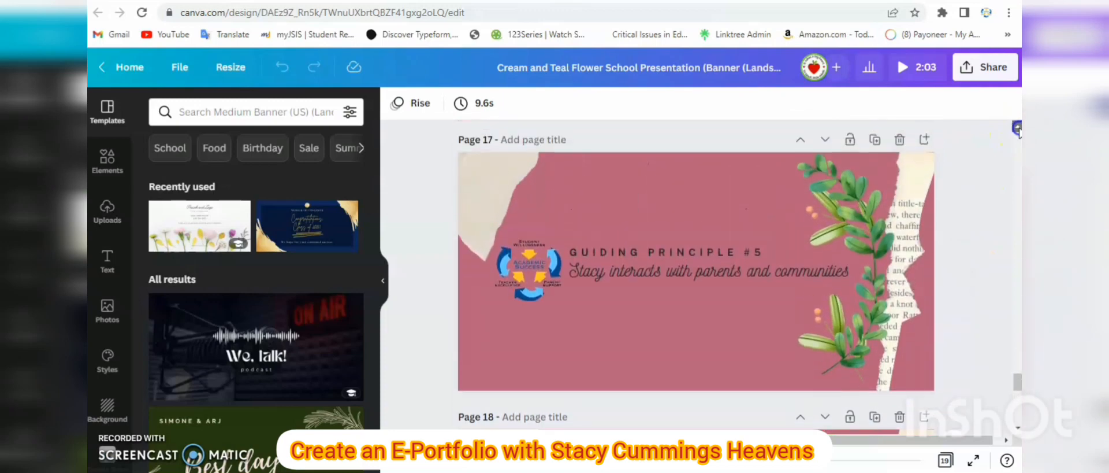
pyautogui.click(1018, 128)
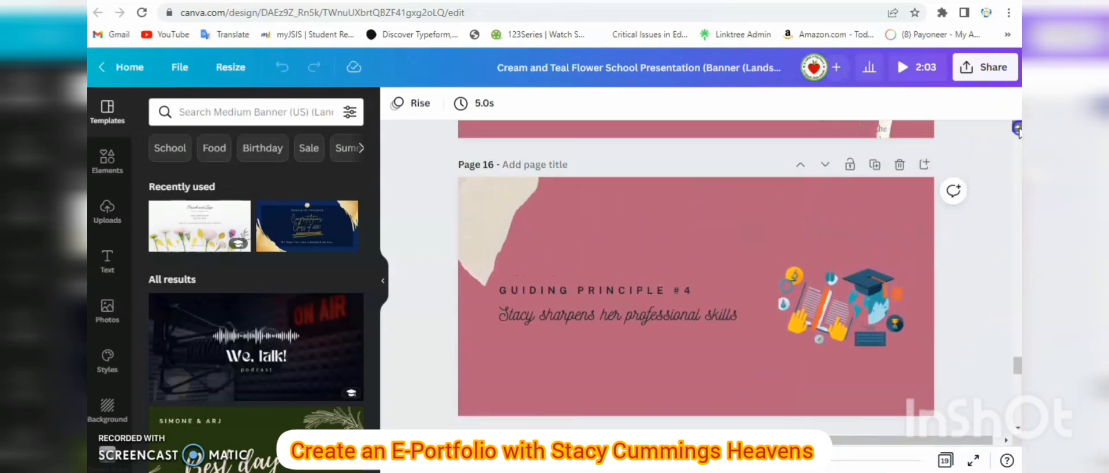
pyautogui.click(1018, 128)
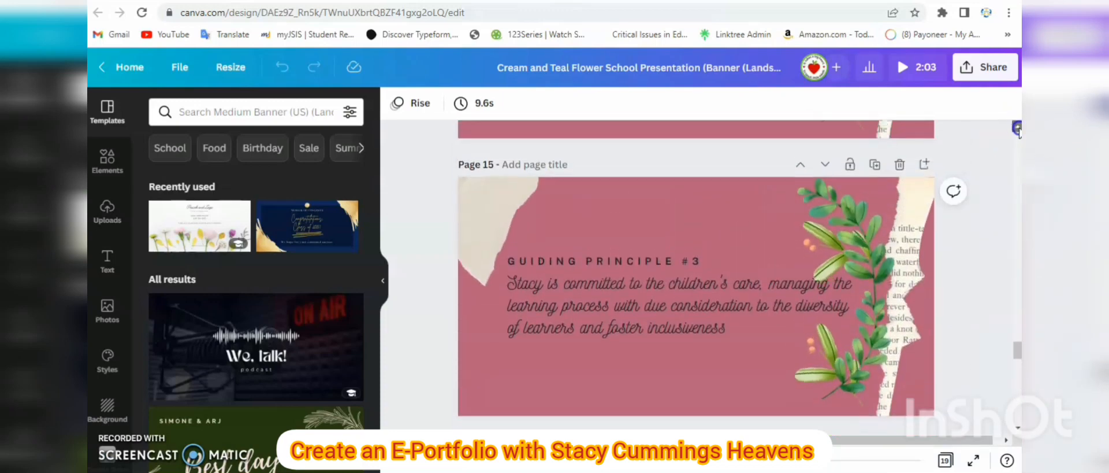
pyautogui.click(1018, 128)
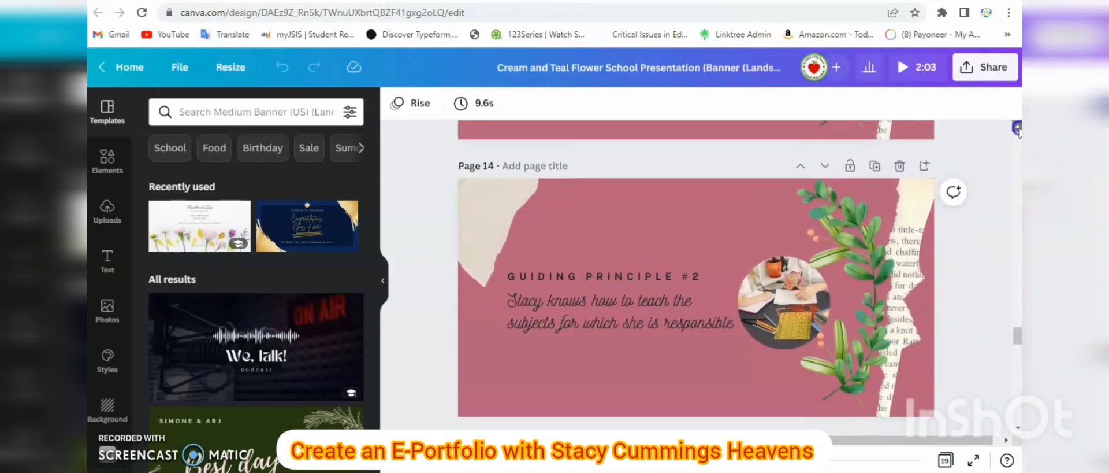
pyautogui.click(1018, 128)
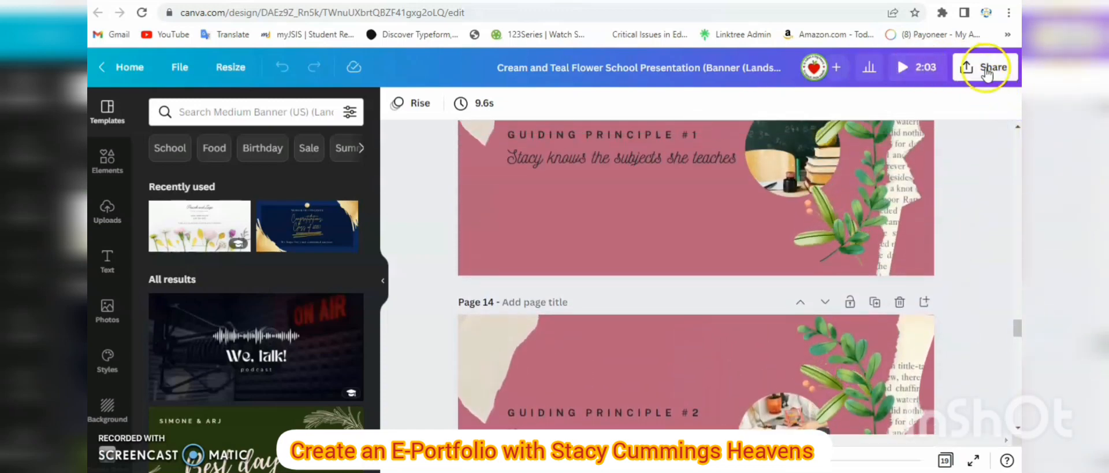
# Open the design's download settings and examine the available file types, keeping MP4 Video
pyautogui.click(989, 70)
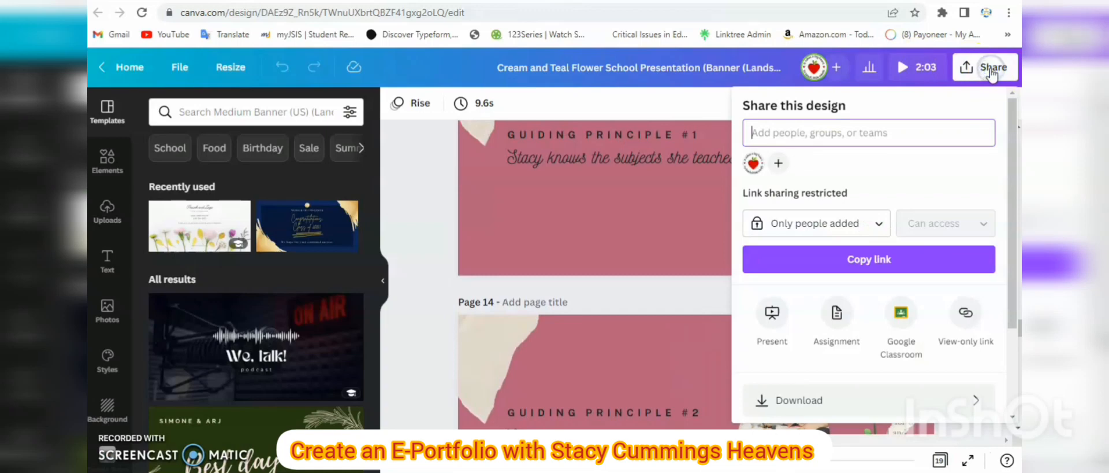
pyautogui.click(784, 412)
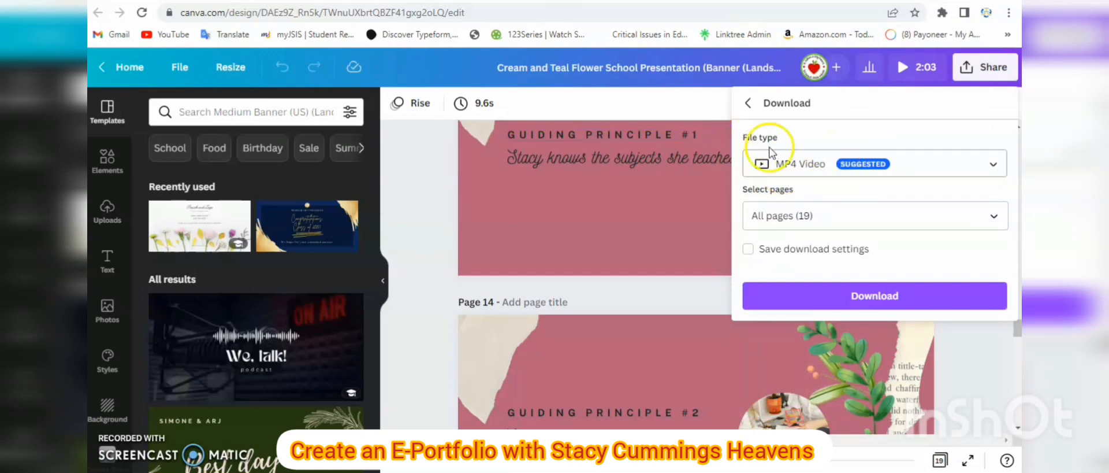
pyautogui.click(993, 165)
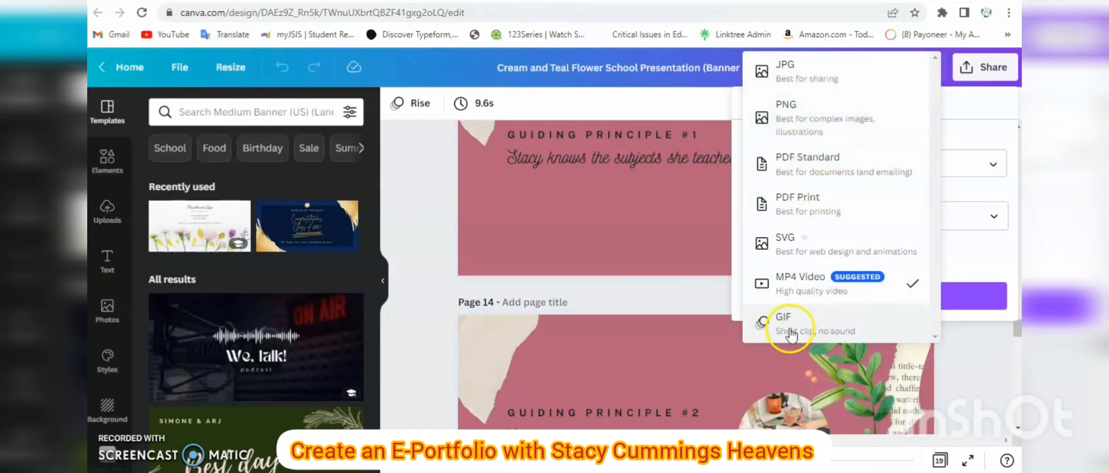
pyautogui.click(1000, 200)
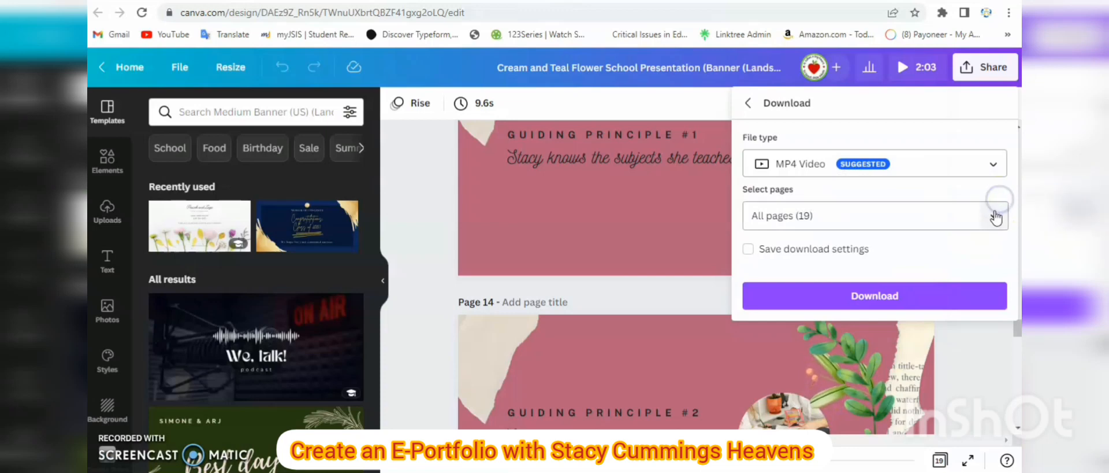
# Deselect all 19 pages in the download's page selection and close the page list
pyautogui.click(998, 214)
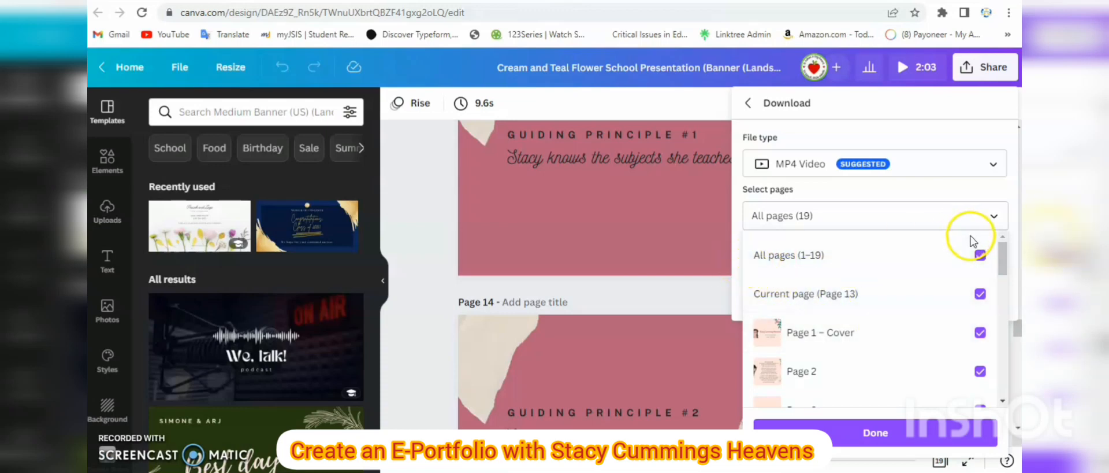
pyautogui.click(982, 259)
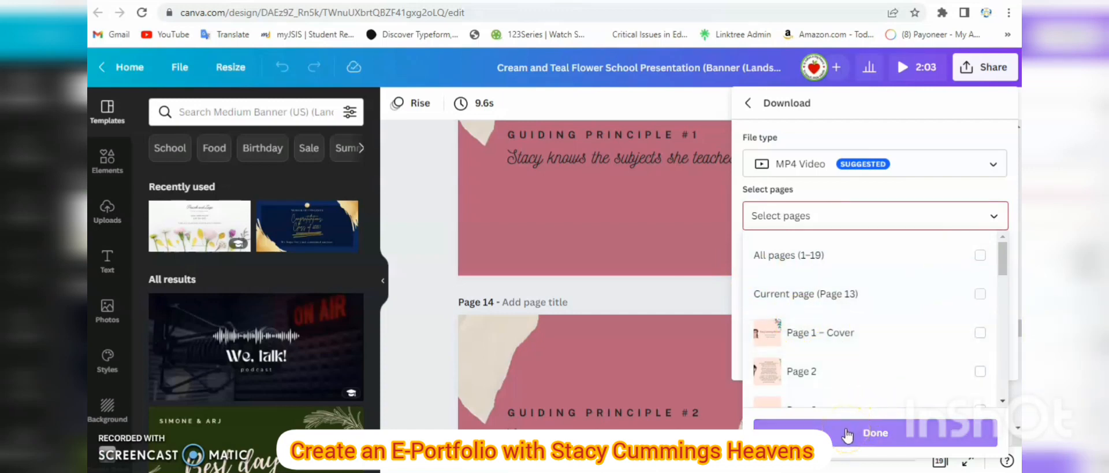
pyautogui.click(448, 241)
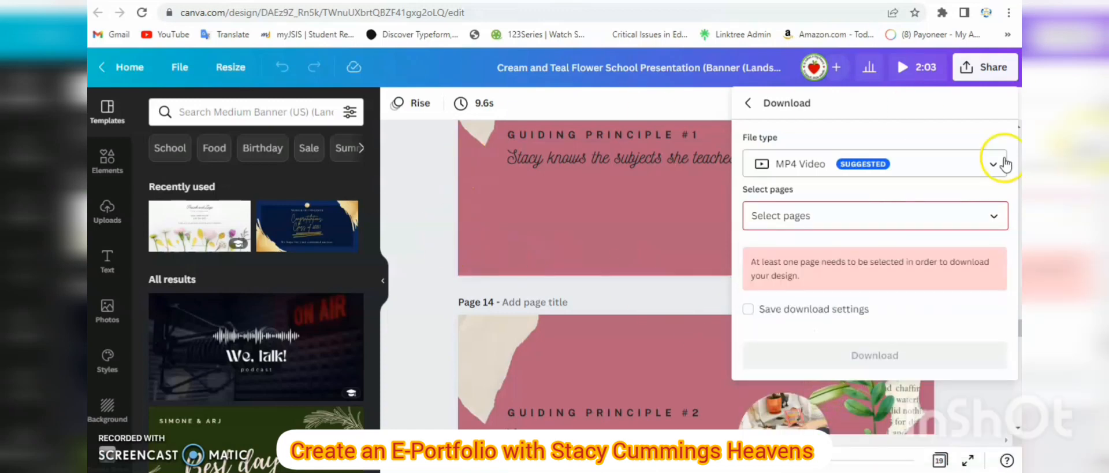
# Close the download settings without downloading and return to the design's pages
pyautogui.click(434, 195)
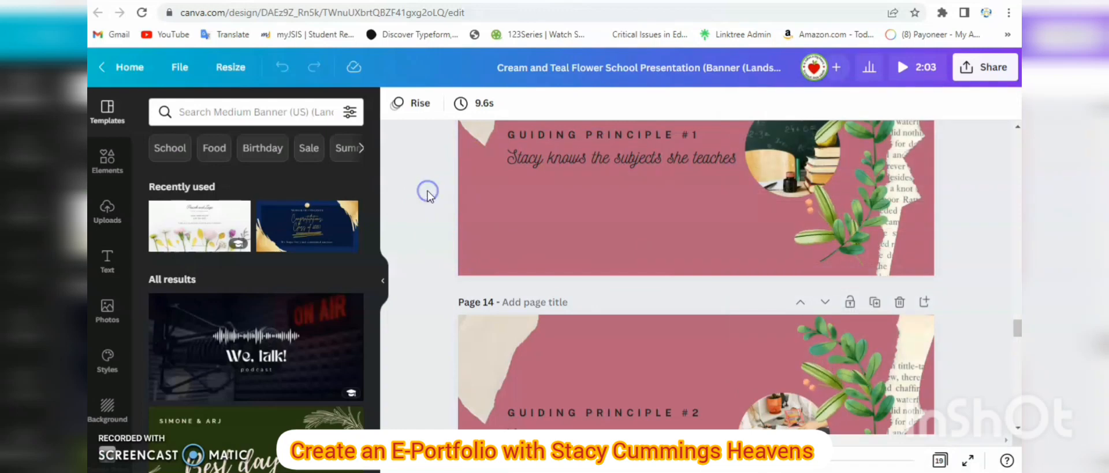
pyautogui.click(544, 215)
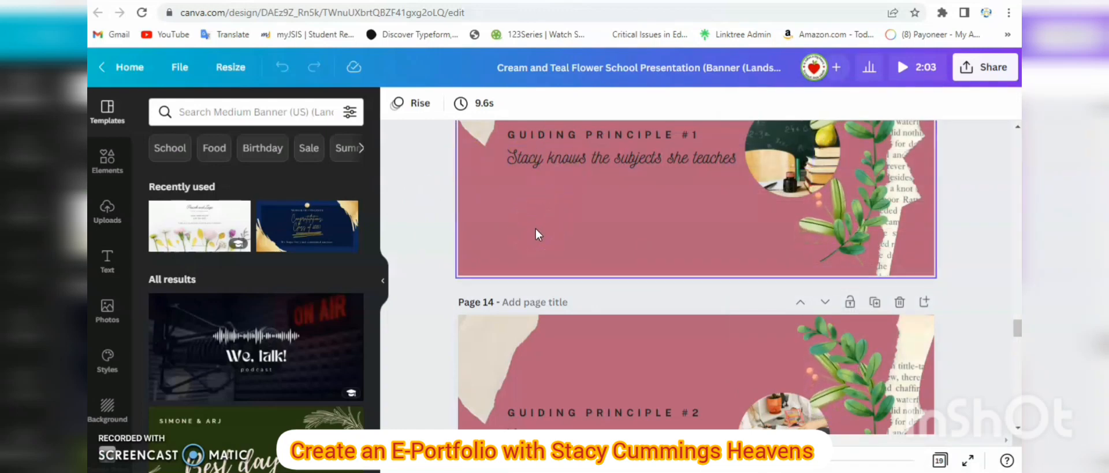
pyautogui.click(432, 189)
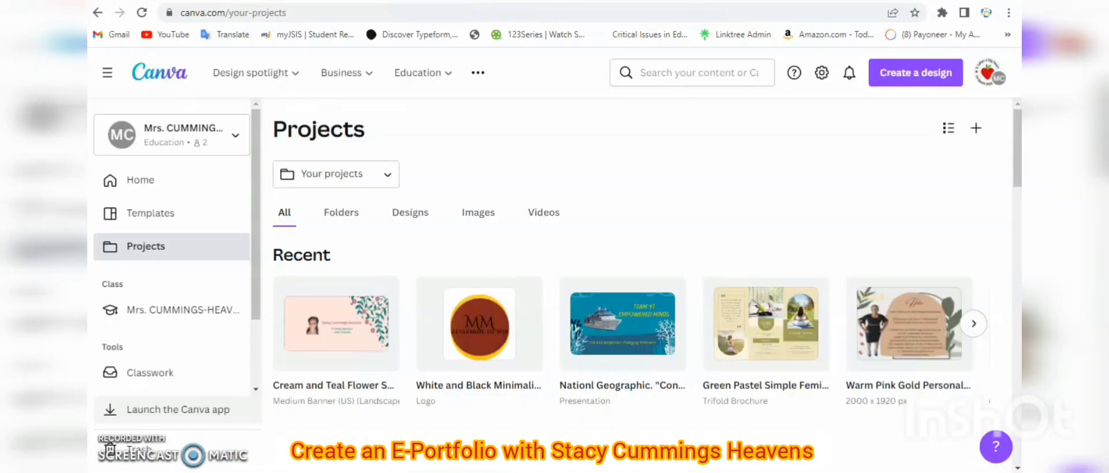
# Switch to Google Sites, open the teaching e-portfolio site for editing and preview it
pyautogui.click(234, 17)
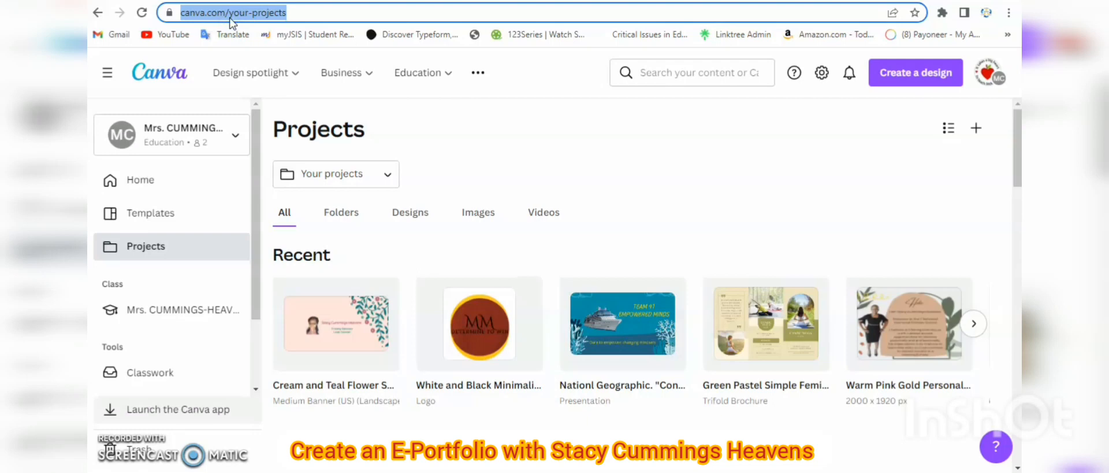
pyautogui.write('sites')
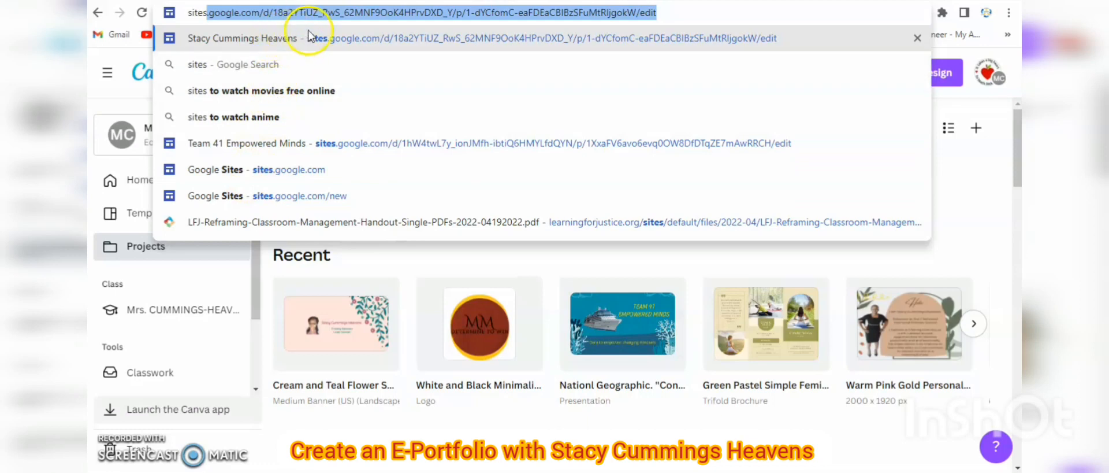
pyautogui.click(241, 46)
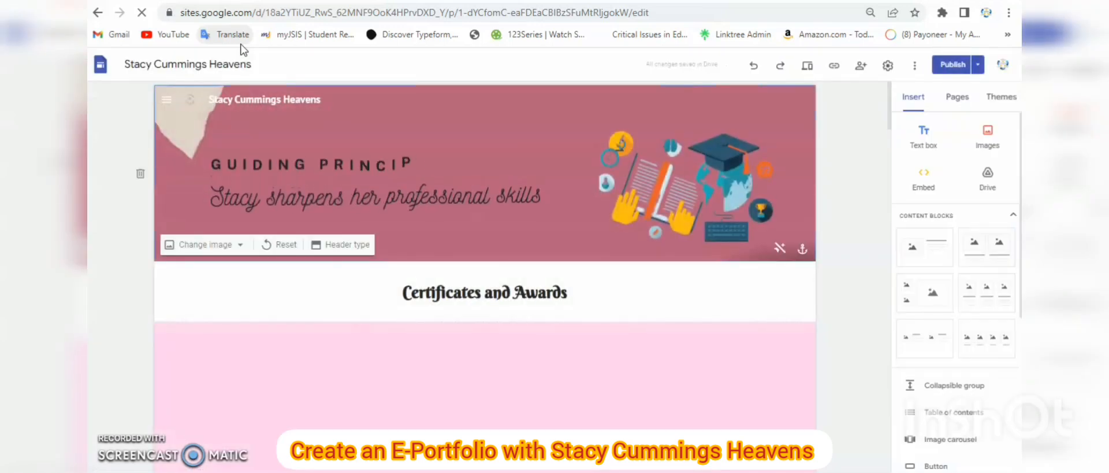
pyautogui.click(804, 66)
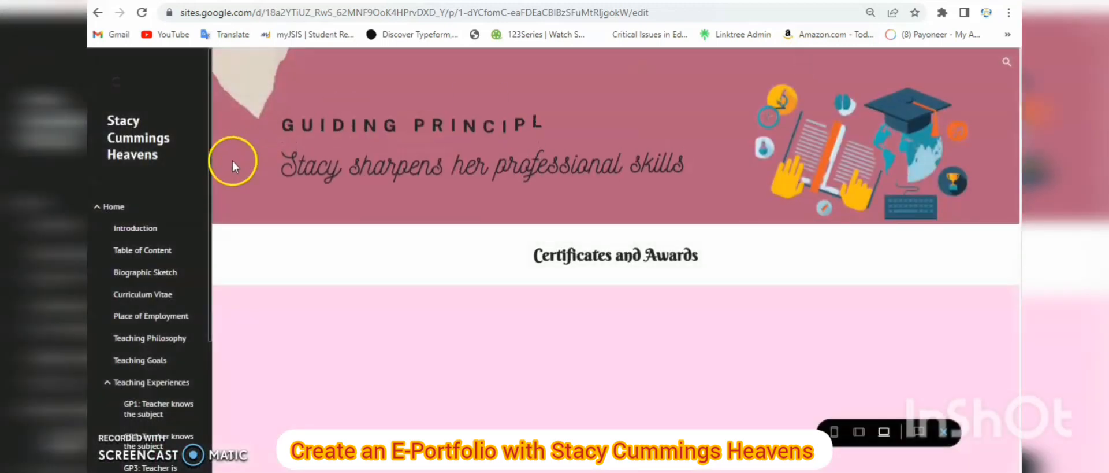
# Review the previewed site's Home and Introduction pages and the linked picture tiles on the Table of Content page
pyautogui.click(112, 209)
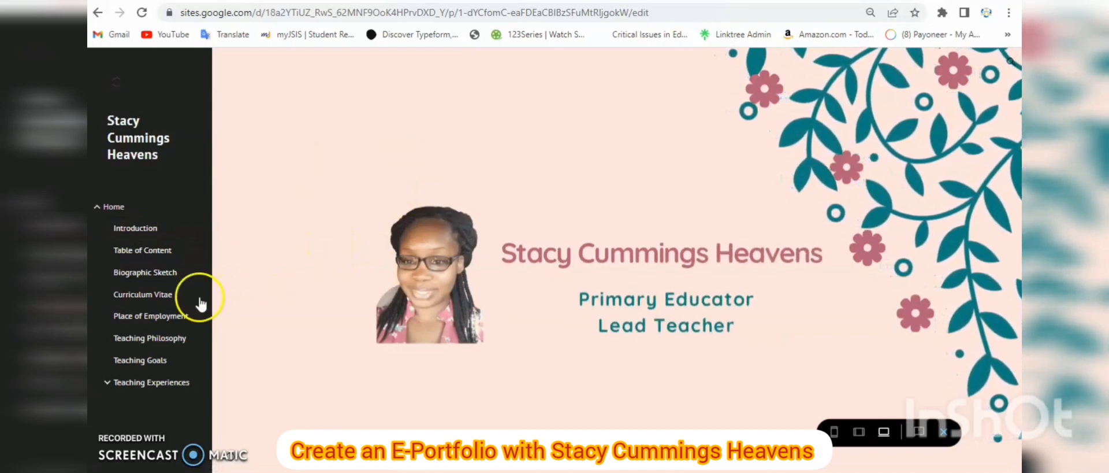
pyautogui.click(135, 230)
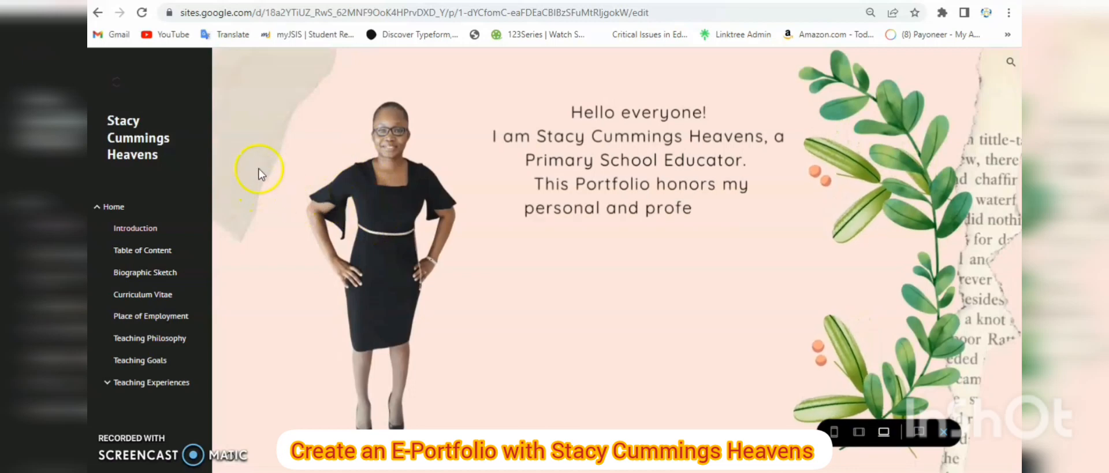
pyautogui.click(151, 251)
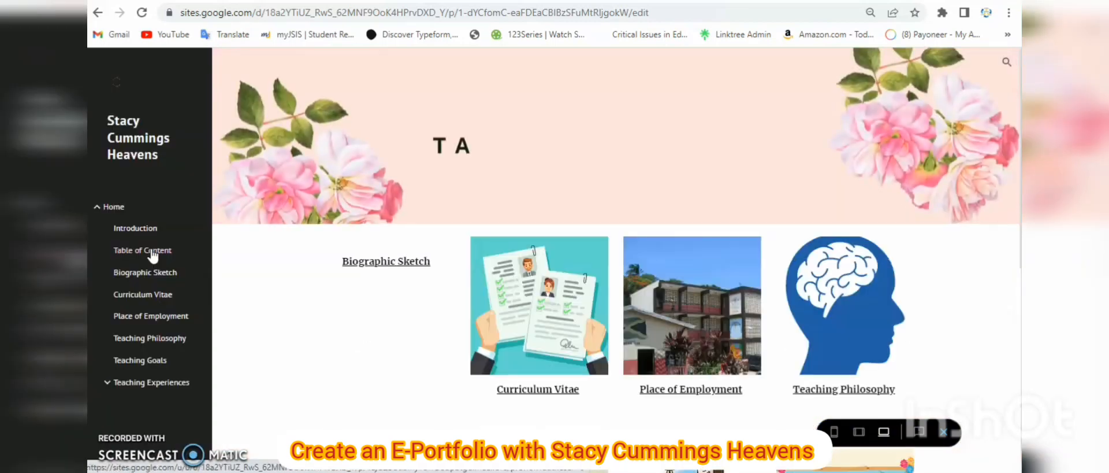
pyautogui.scroll(-5, 152, 255)
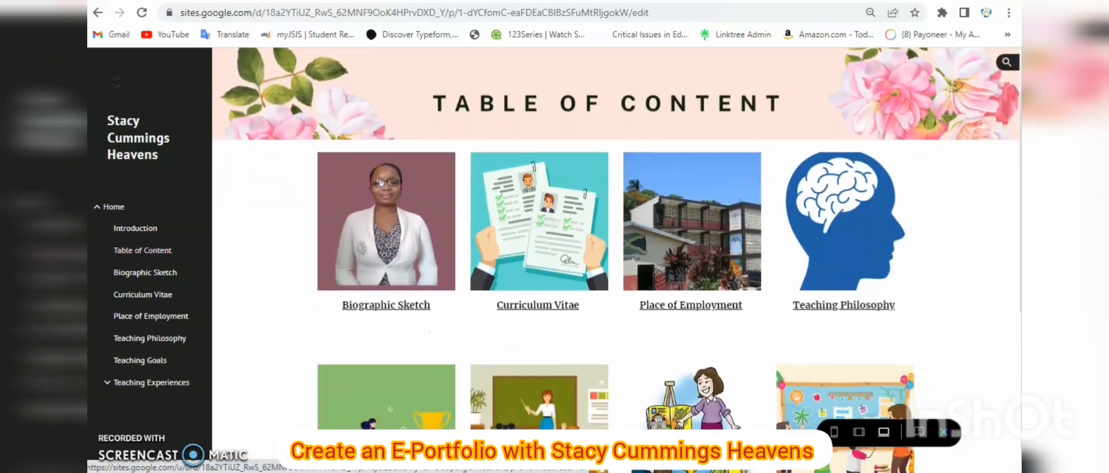
pyautogui.scroll(-3, 616, 260)
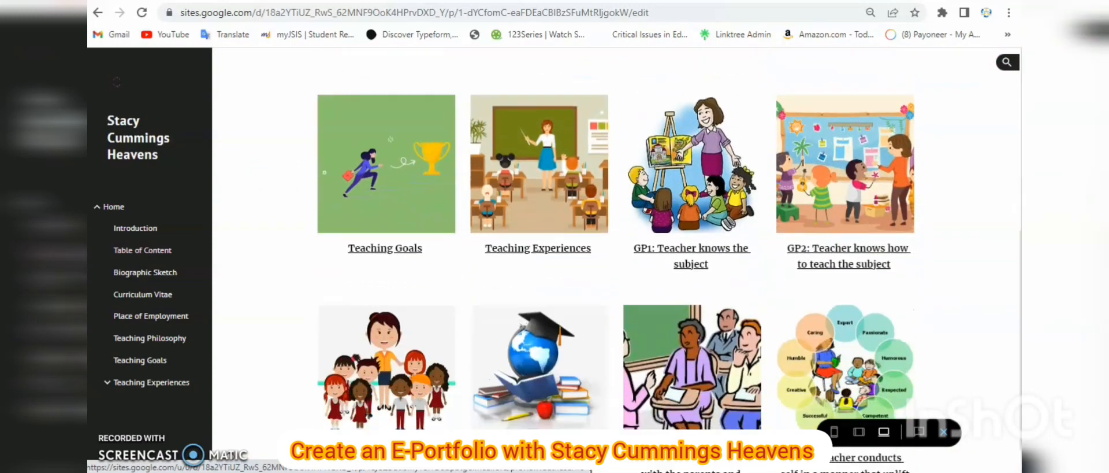
pyautogui.scroll(7, 616, 260)
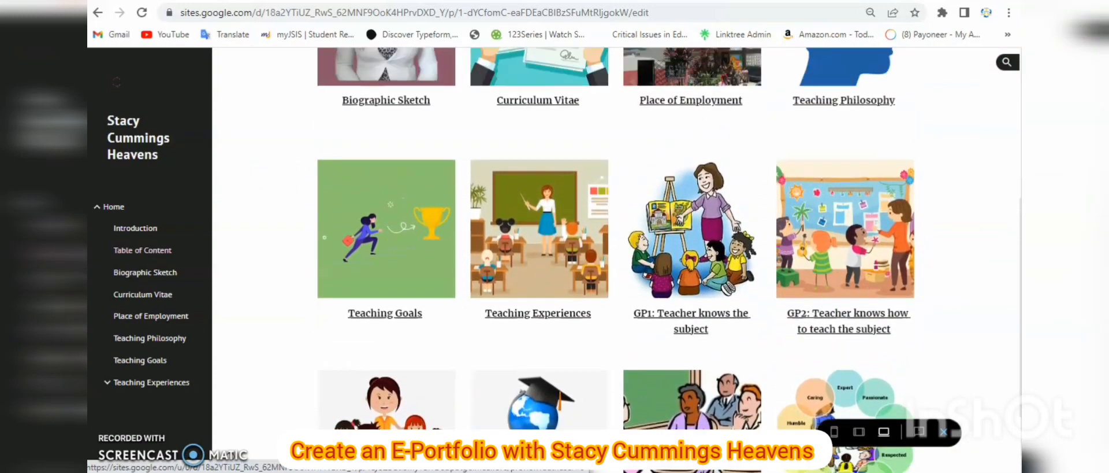
pyautogui.scroll(1, 616, 260)
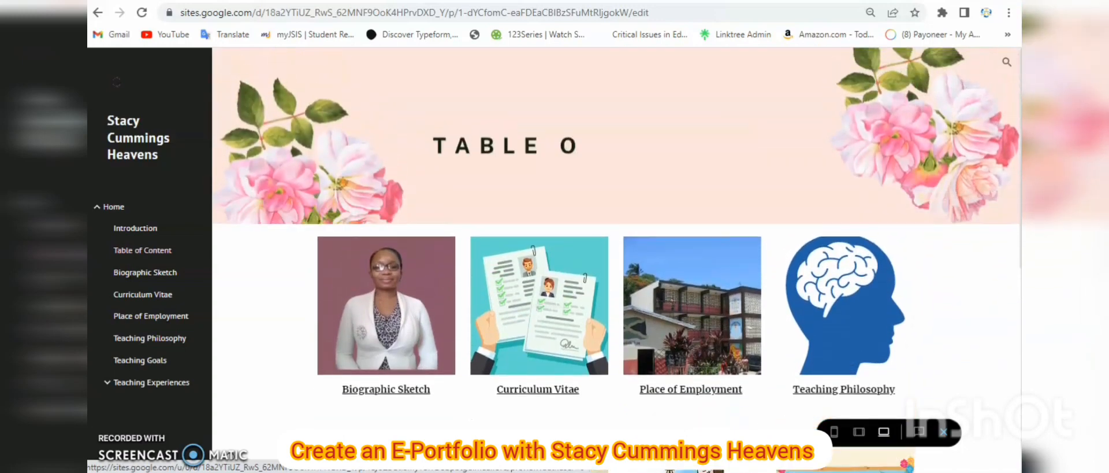
pyautogui.scroll(-6, 616, 260)
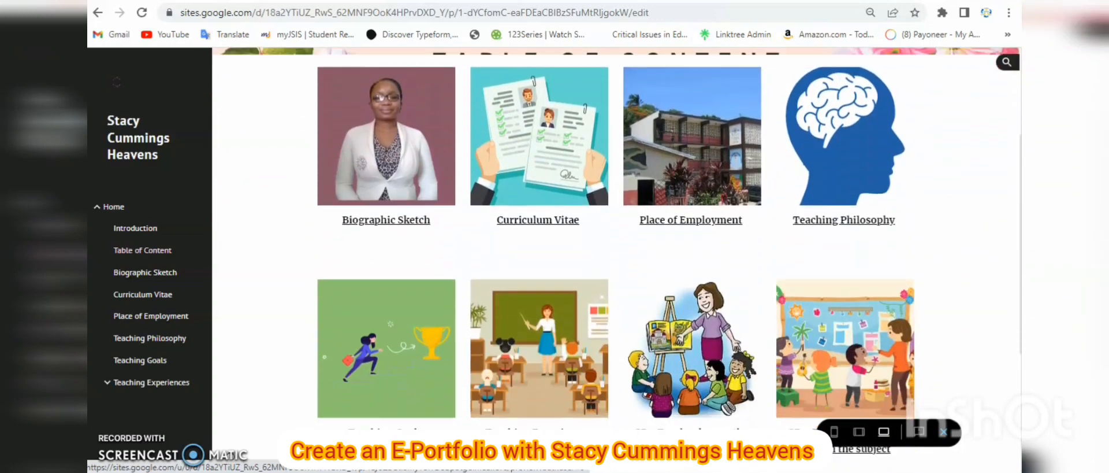
pyautogui.scroll(-1, 615, 260)
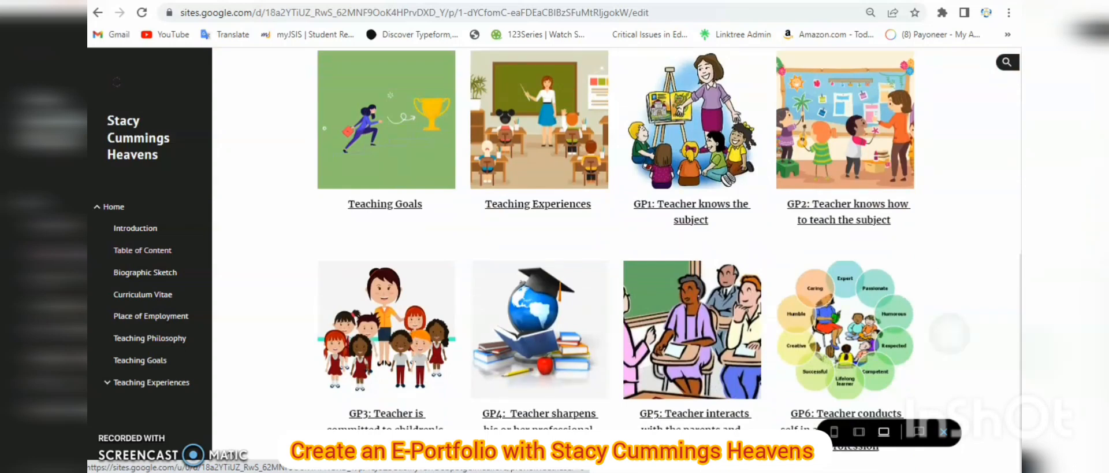
pyautogui.scroll(3, 616, 260)
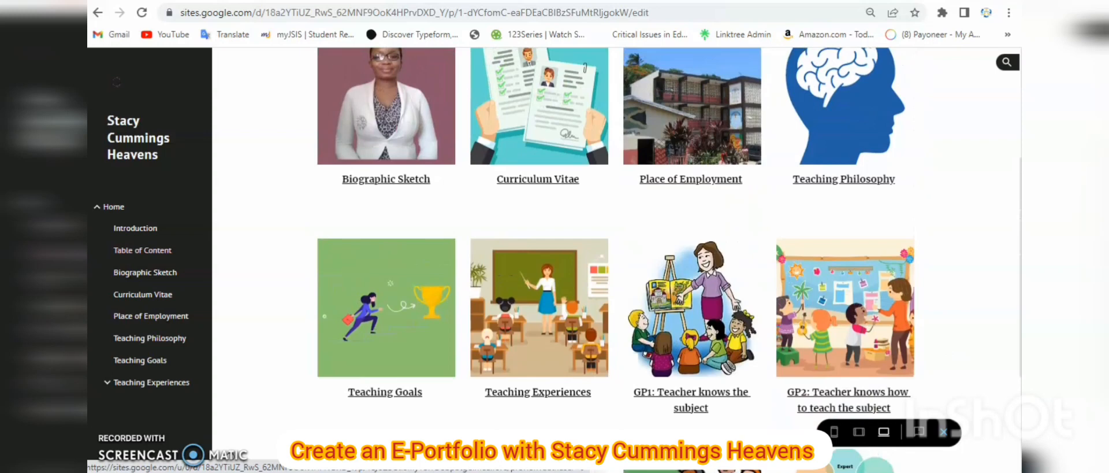
pyautogui.scroll(4, 616, 260)
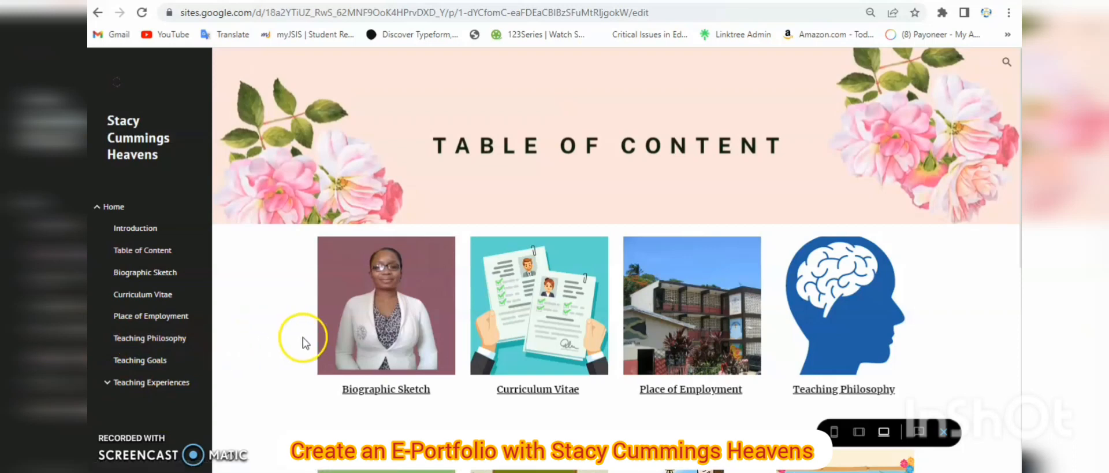
# Test the Biographic Sketch and GP1 picture links on the Table of Content page, returning to it after each
pyautogui.click(393, 312)
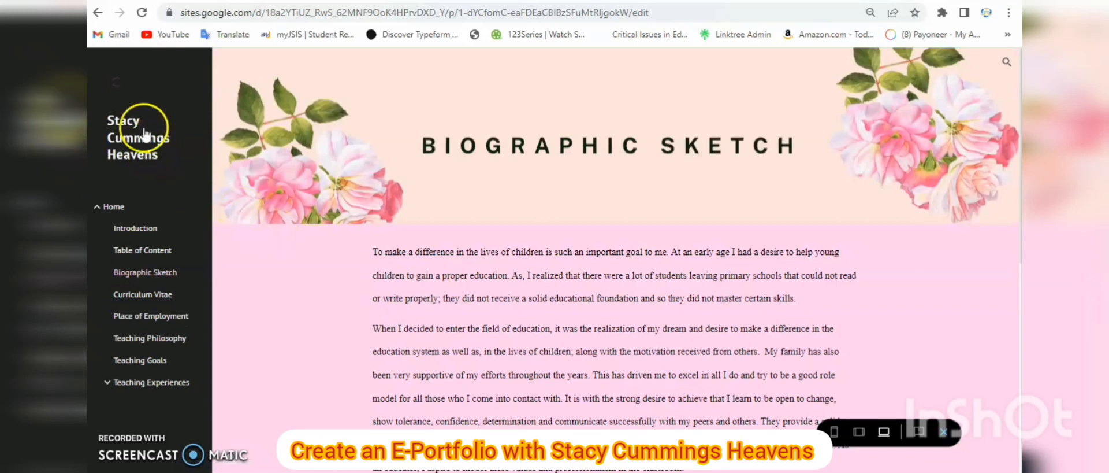
pyautogui.click(97, 13)
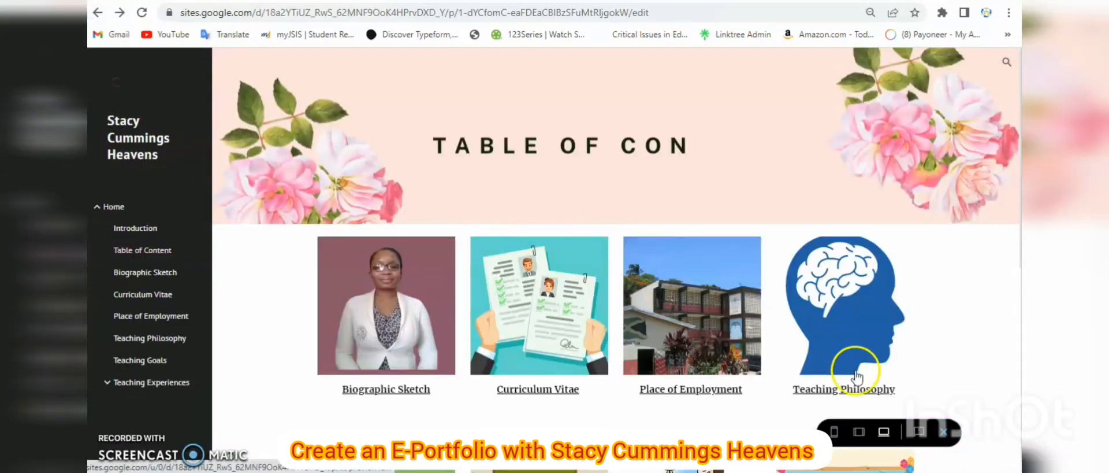
pyautogui.scroll(-4, 861, 393)
pyautogui.scroll(-2, 616, 260)
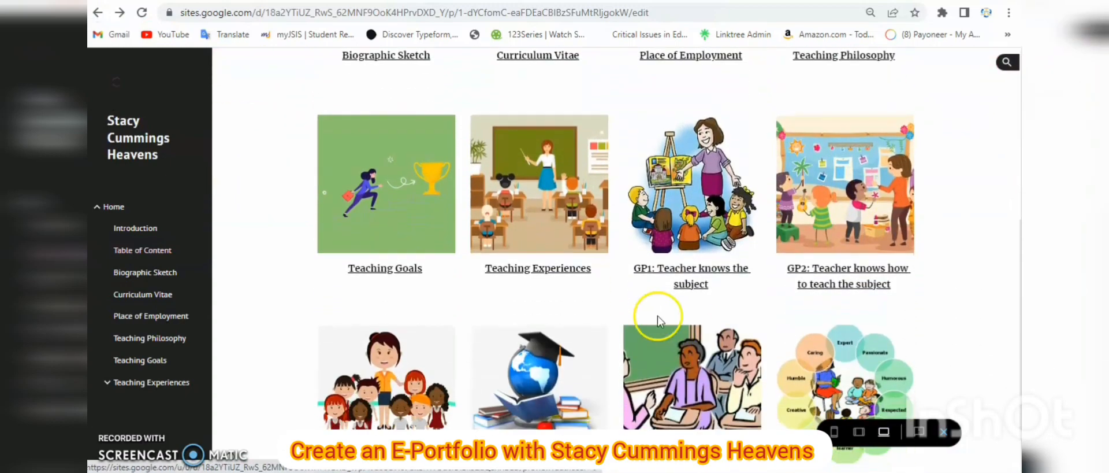
pyautogui.click(686, 216)
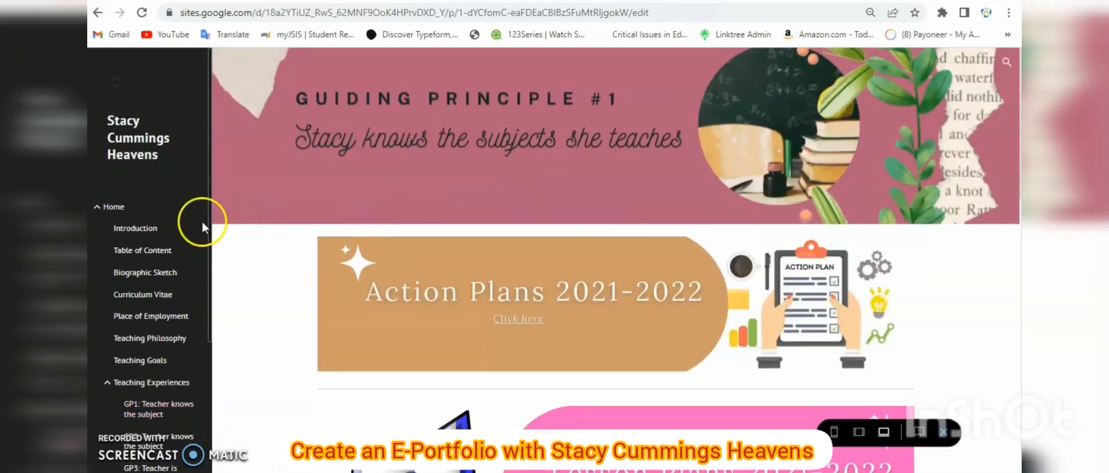
pyautogui.click(97, 12)
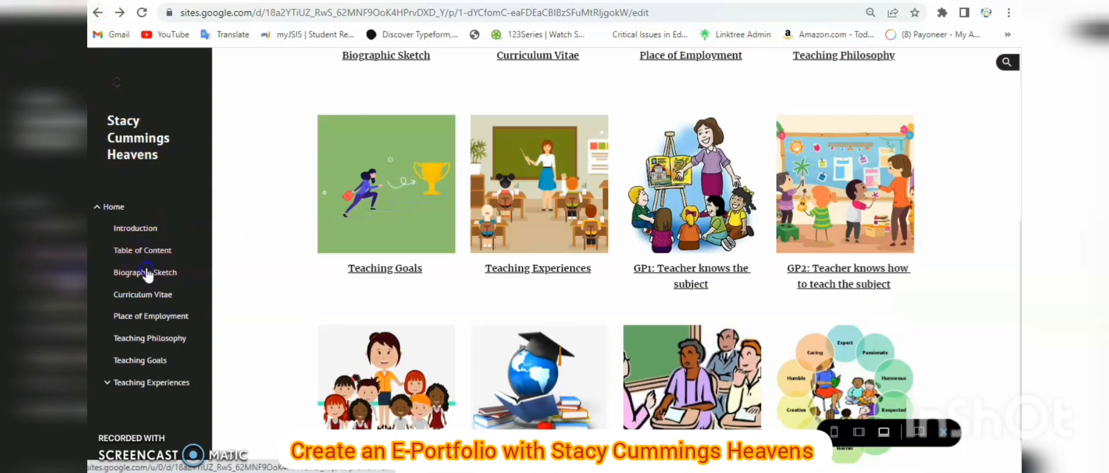
# Review the Biographic Sketch, Curriculum Vitae, Place of Employment and Teaching Philosophy pages of the previewed site
pyautogui.click(147, 272)
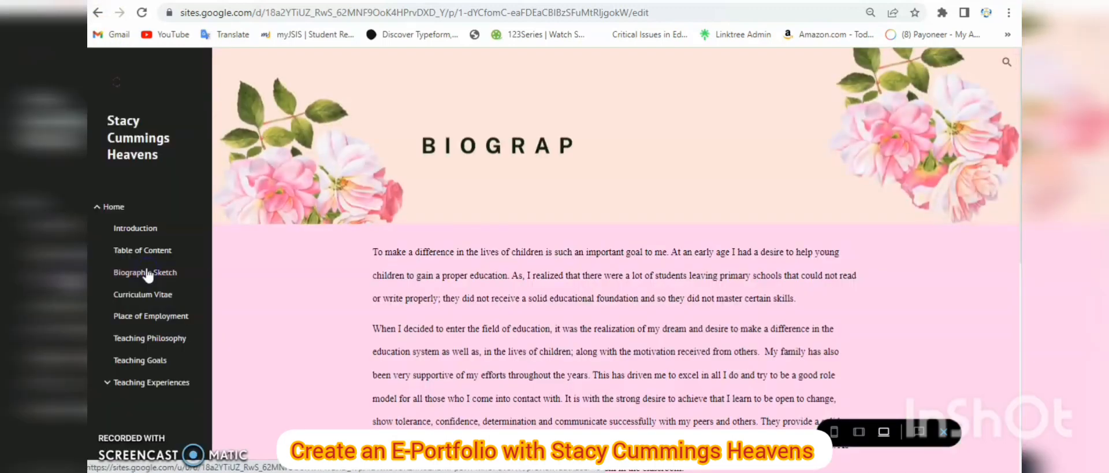
pyautogui.click(139, 295)
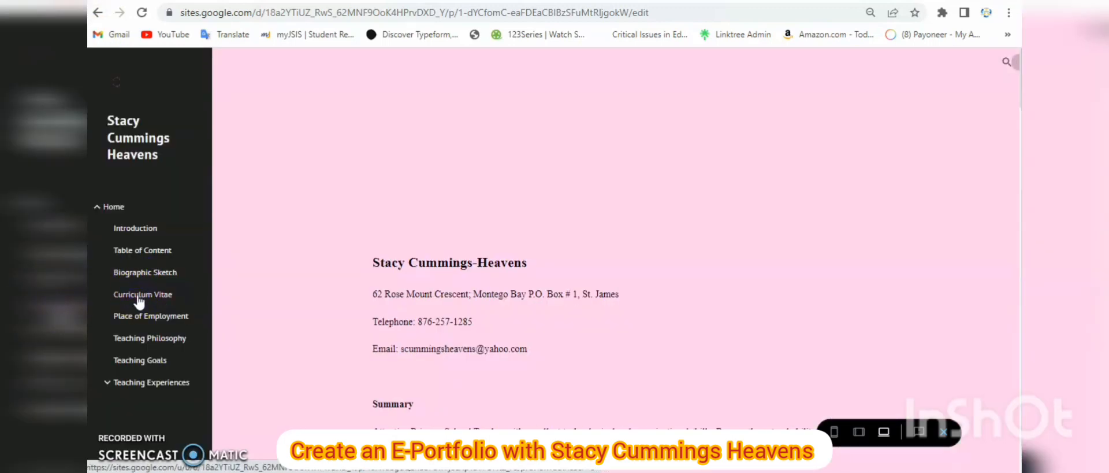
pyautogui.click(138, 318)
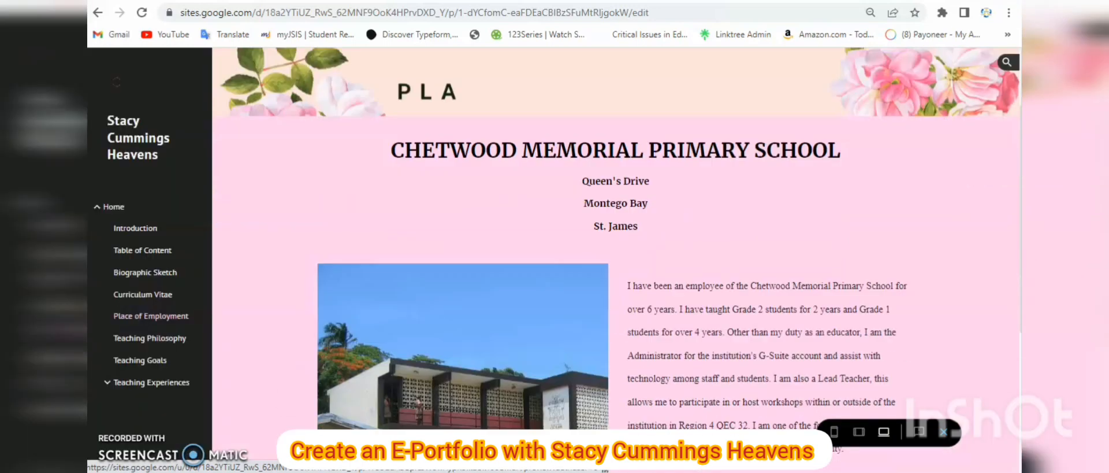
pyautogui.scroll(-5, 612, 260)
pyautogui.click(133, 340)
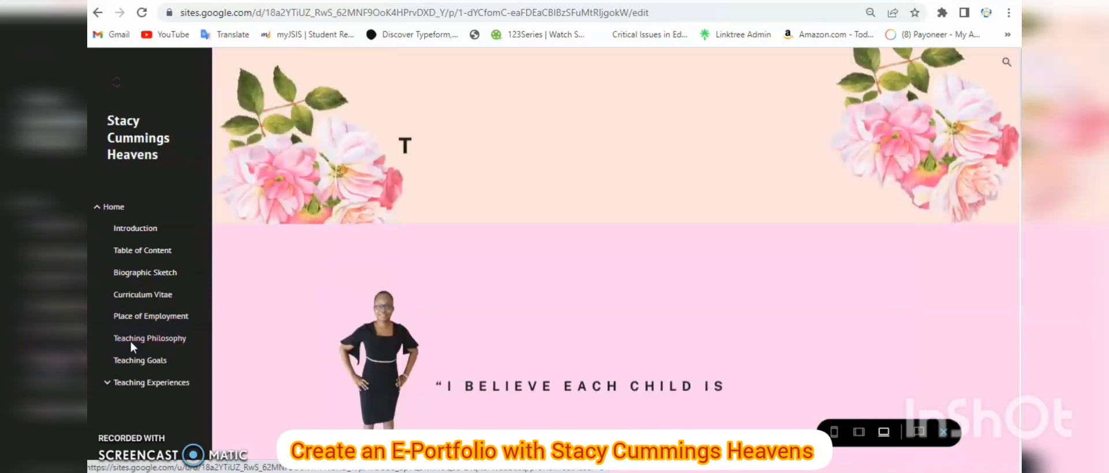
pyautogui.scroll(-4, 613, 231)
pyautogui.scroll(-5, 612, 254)
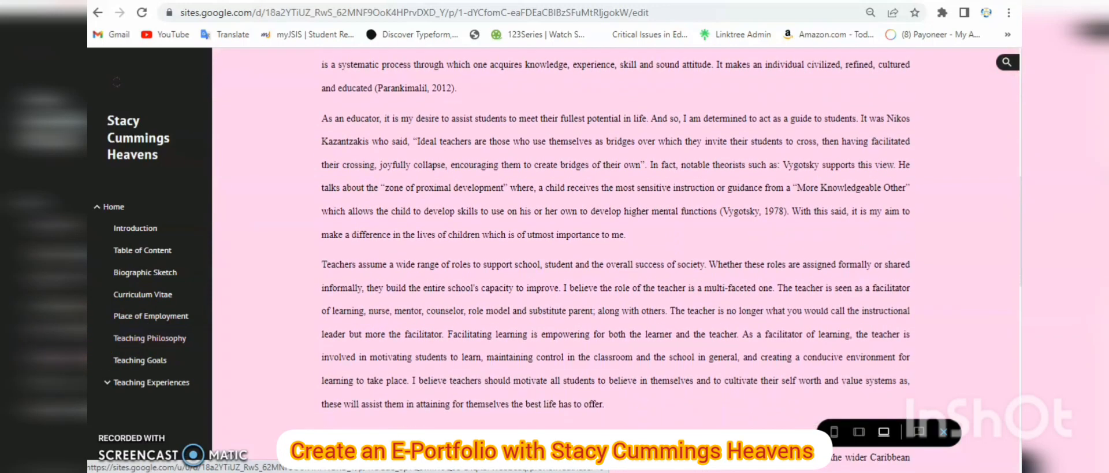
# Review the text of the Teaching Goals and Teaching Experiences pages in the site preview
pyautogui.click(123, 360)
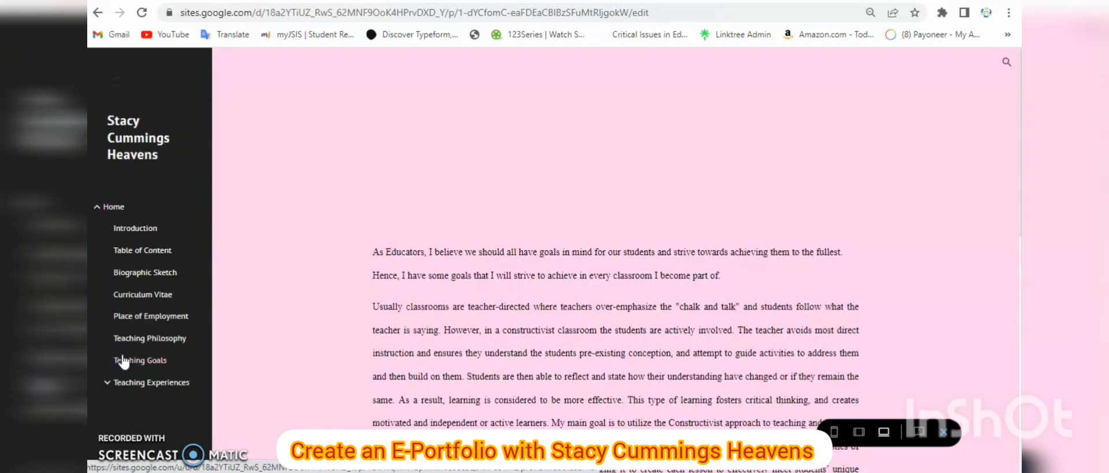
pyautogui.scroll(-5, 612, 254)
pyautogui.scroll(-5, 613, 254)
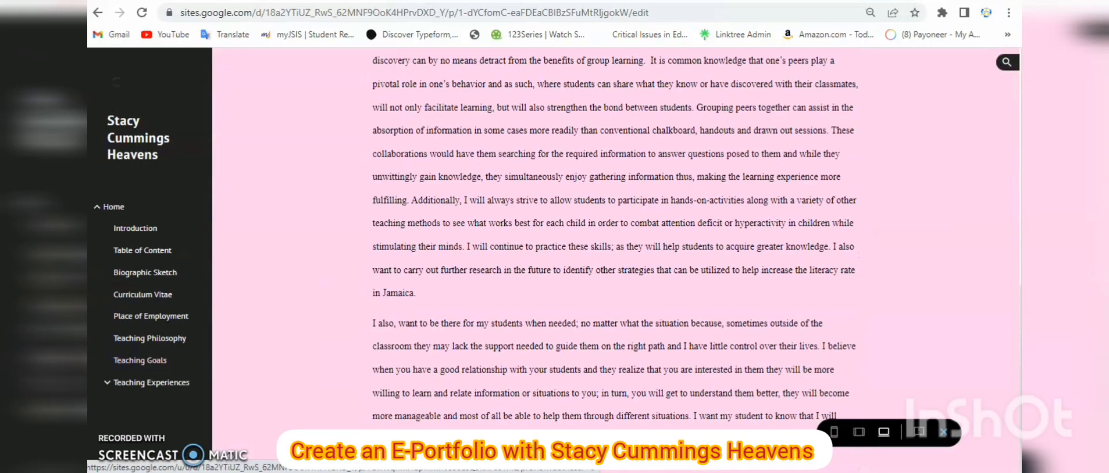
pyautogui.click(150, 382)
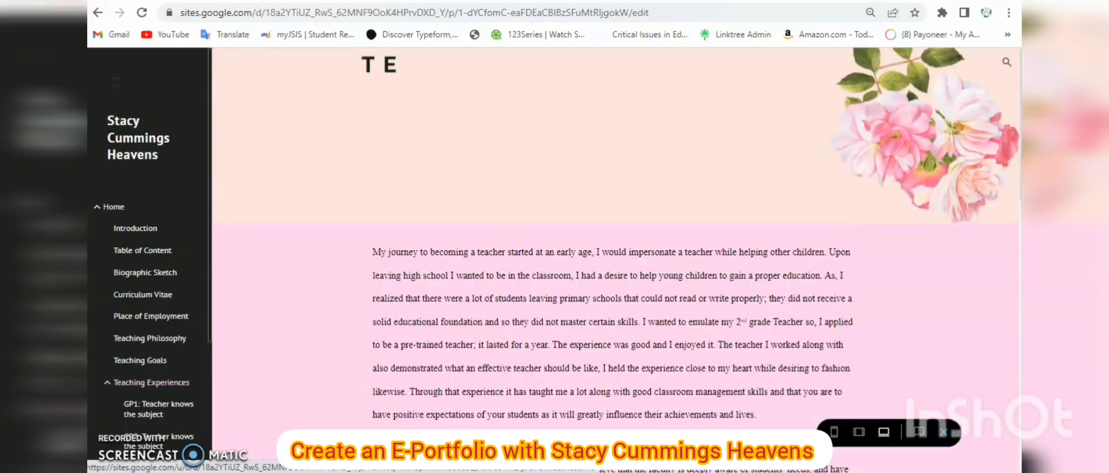
pyautogui.scroll(-7, 612, 260)
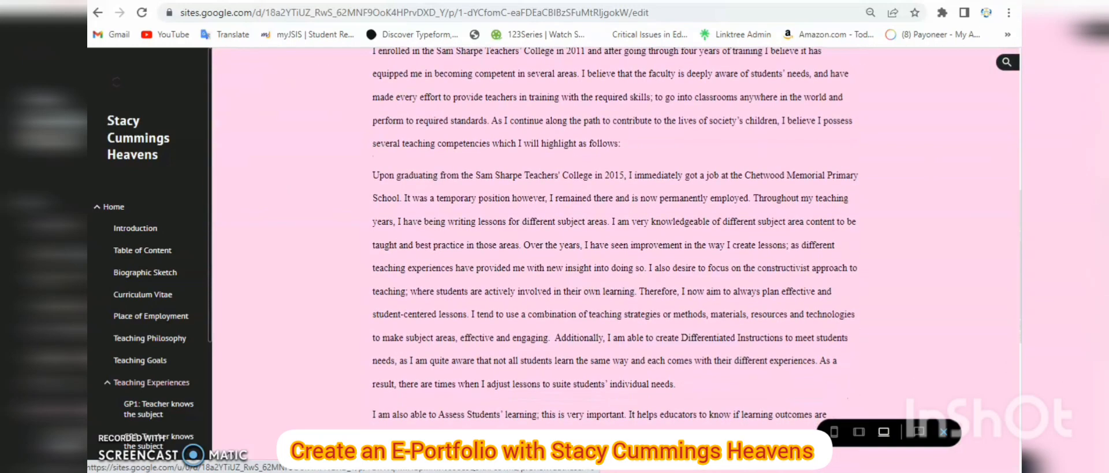
# Open the GP1: Teacher knows the subject subpage and examine its action, lesson and assessment plan sections
pyautogui.scroll(-1, 150, 260)
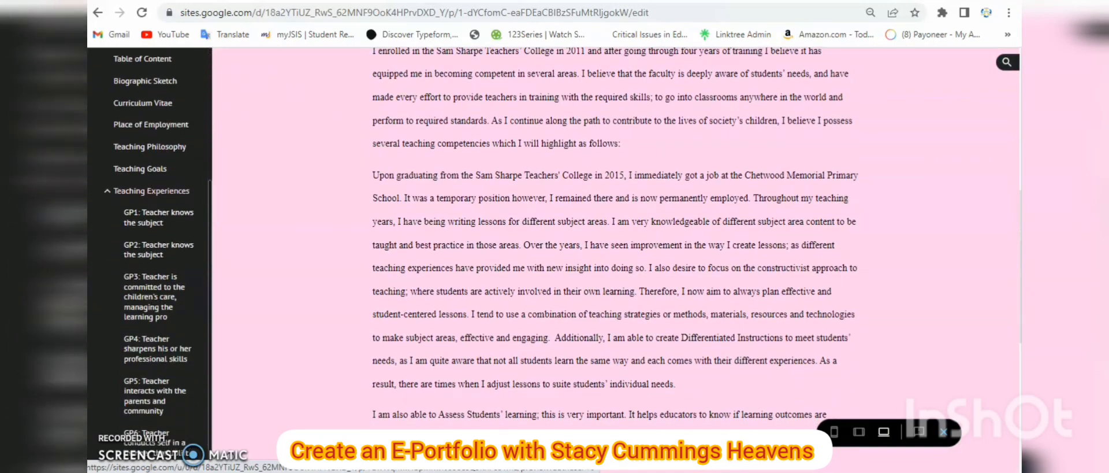
pyautogui.click(144, 222)
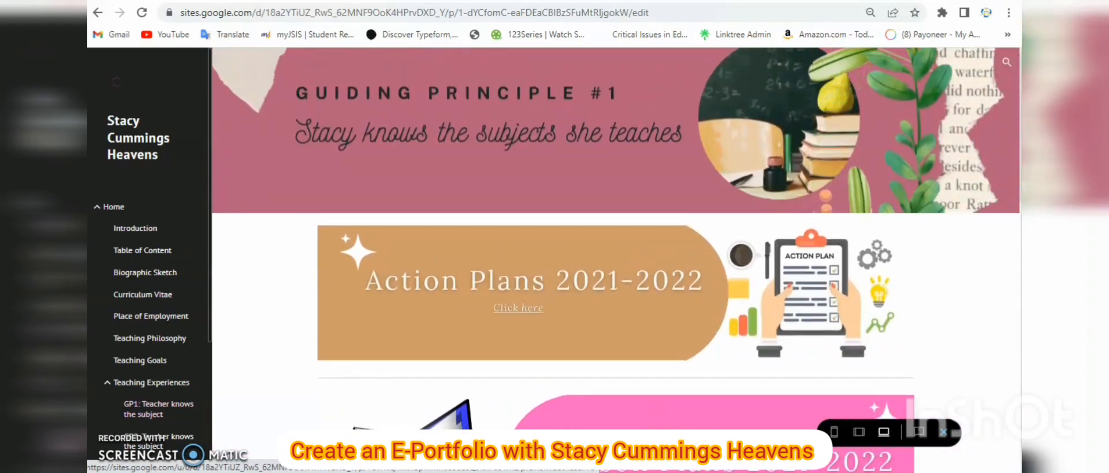
pyautogui.scroll(-4, 616, 260)
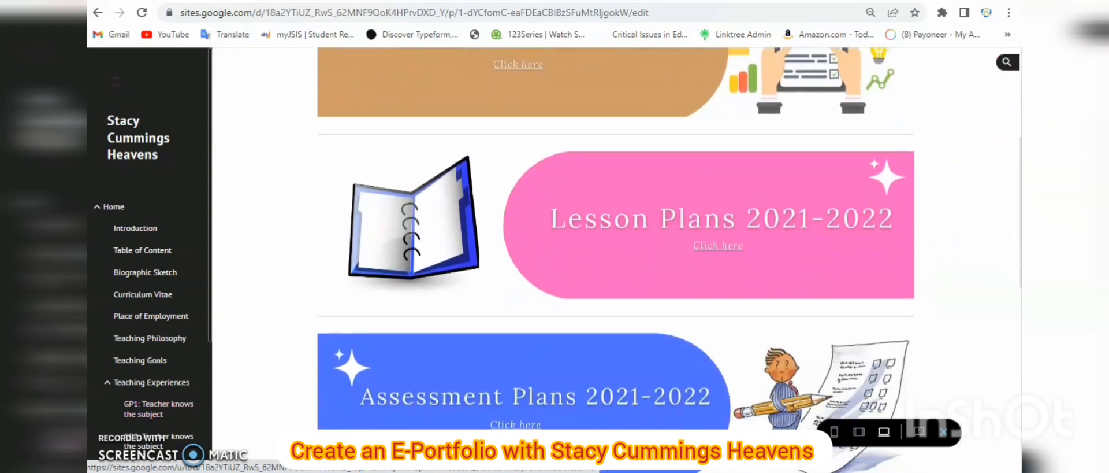
# Review the assessment plans, teaching and learning resources, and online interactives sections of the GP1 page
pyautogui.scroll(-4, 616, 260)
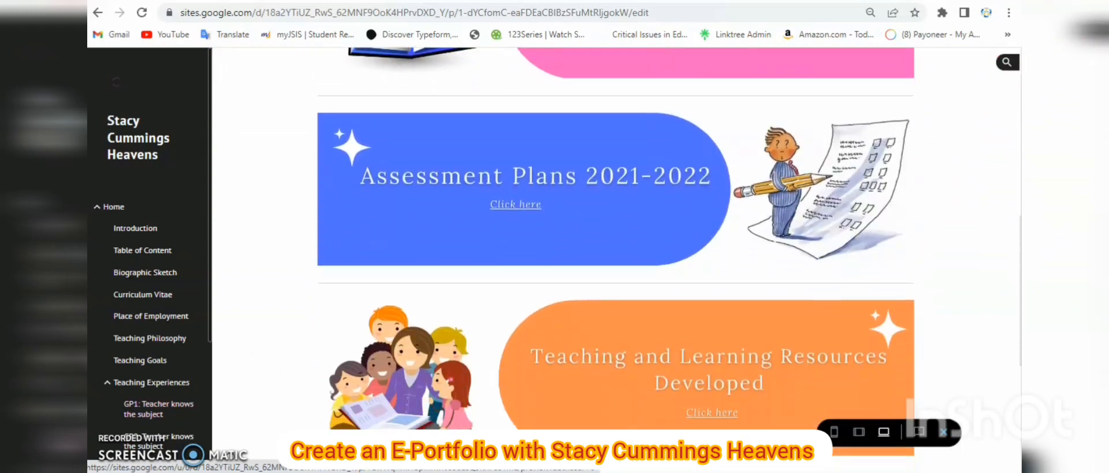
pyautogui.scroll(-2, 616, 260)
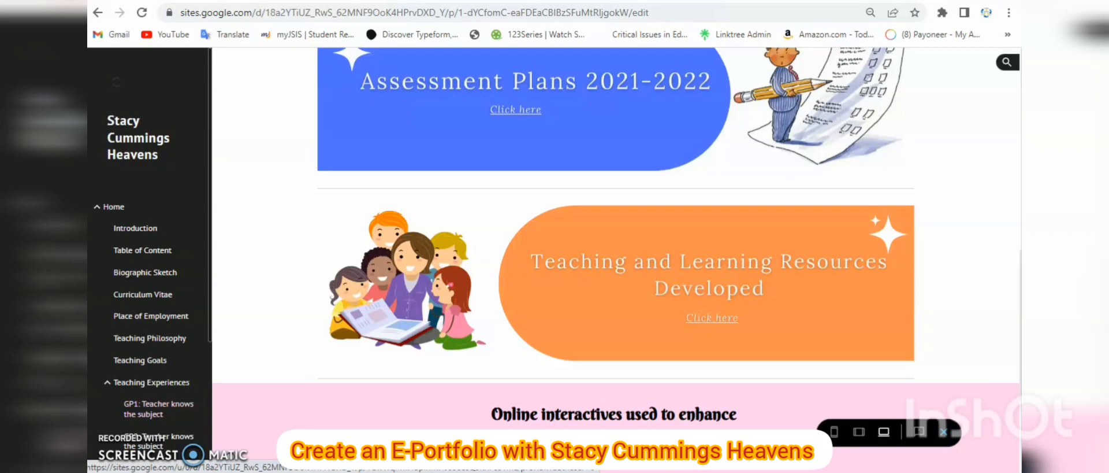
pyautogui.scroll(-4, 616, 260)
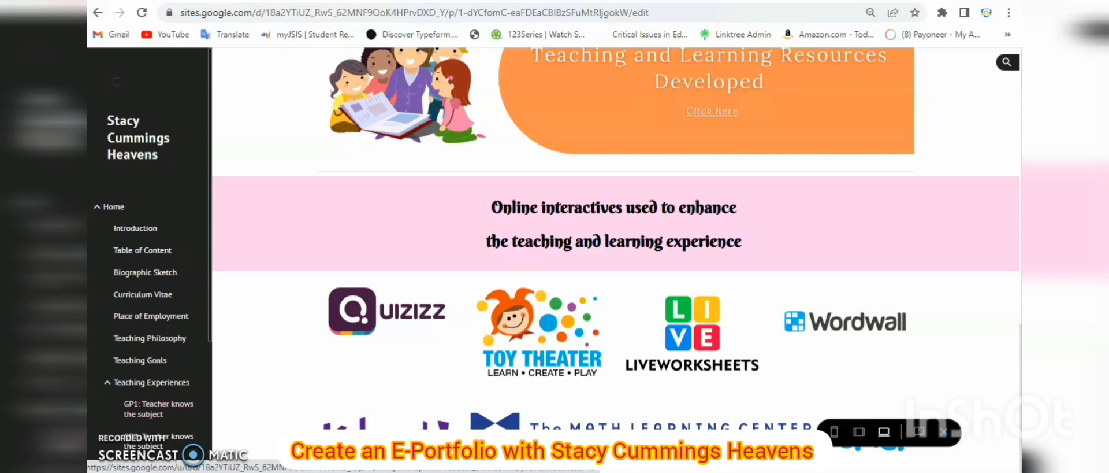
# Open the GP2: Teacher knows the subject subpage and examine its lesson recordings, teaching tools, manipulatives and charts, and students' work sections
pyautogui.scroll(-3, 149, 260)
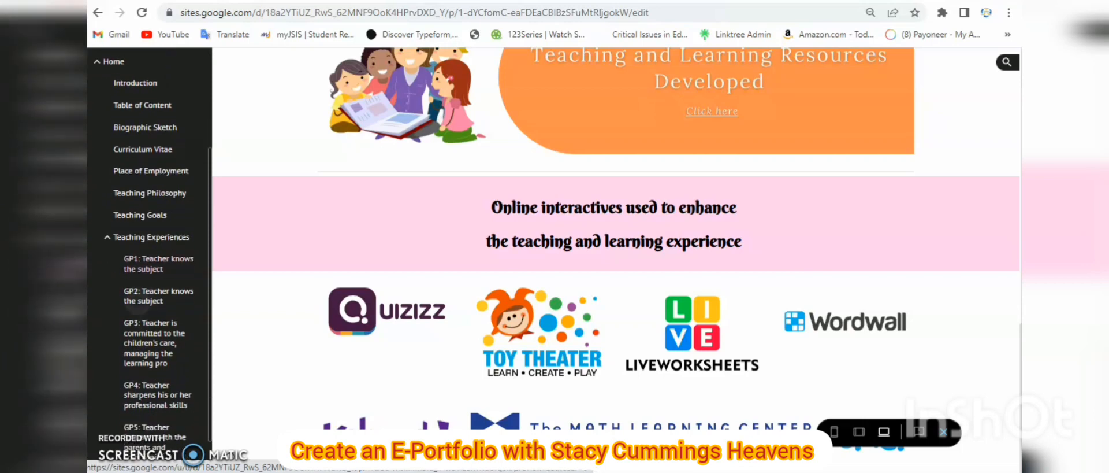
pyautogui.click(142, 296)
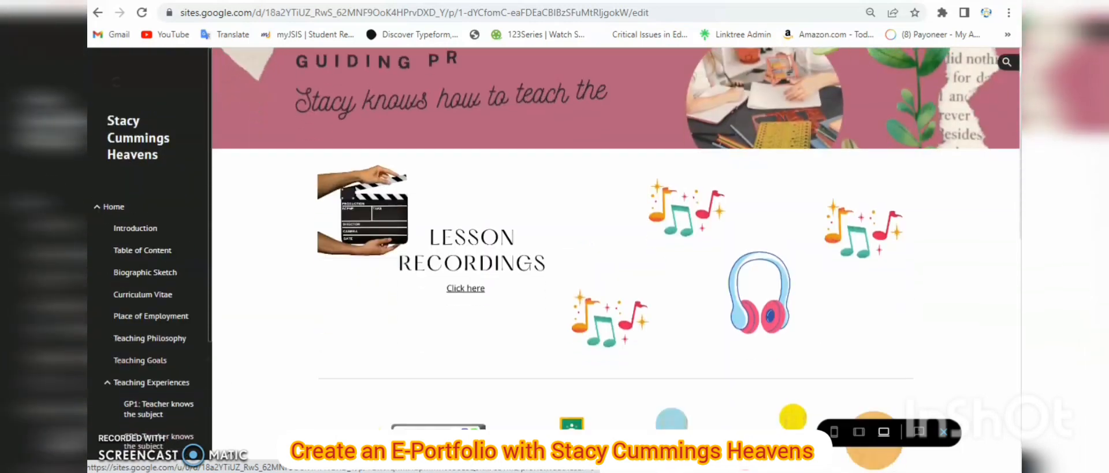
pyautogui.scroll(-1, 616, 260)
pyautogui.scroll(-5, 616, 260)
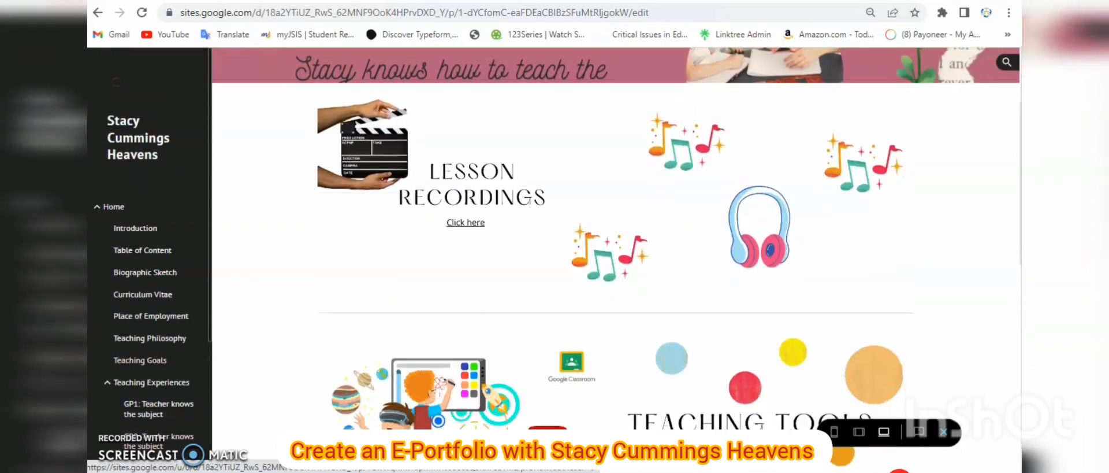
pyautogui.scroll(-1, 615, 240)
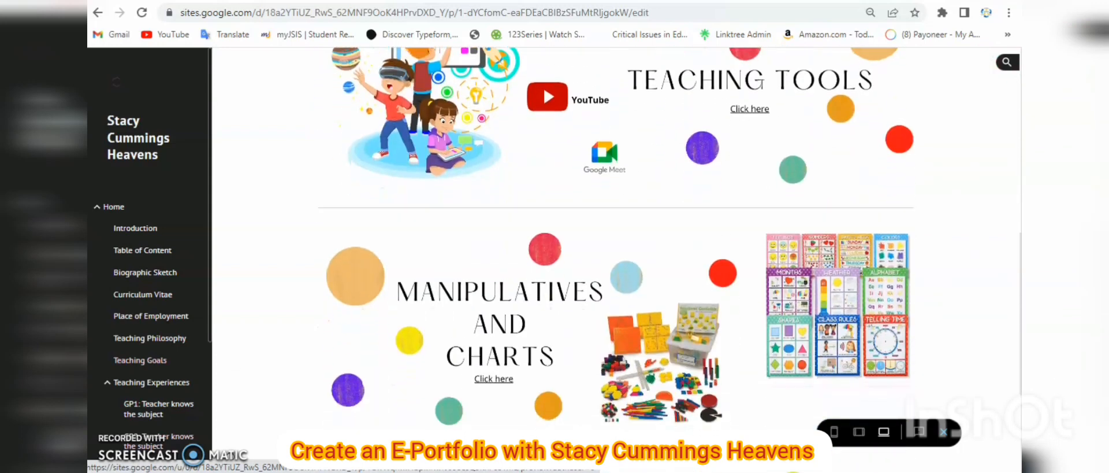
pyautogui.scroll(-2, 616, 260)
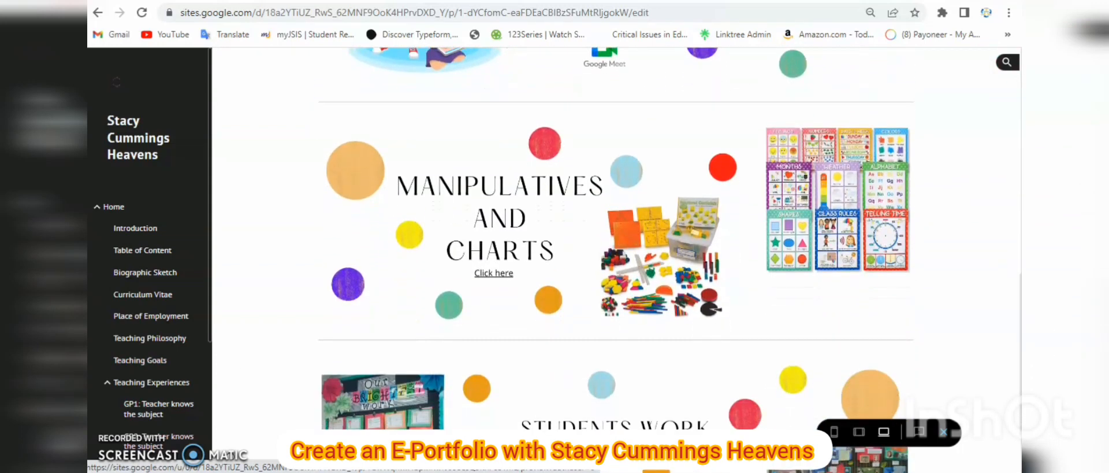
pyautogui.scroll(-2, 616, 260)
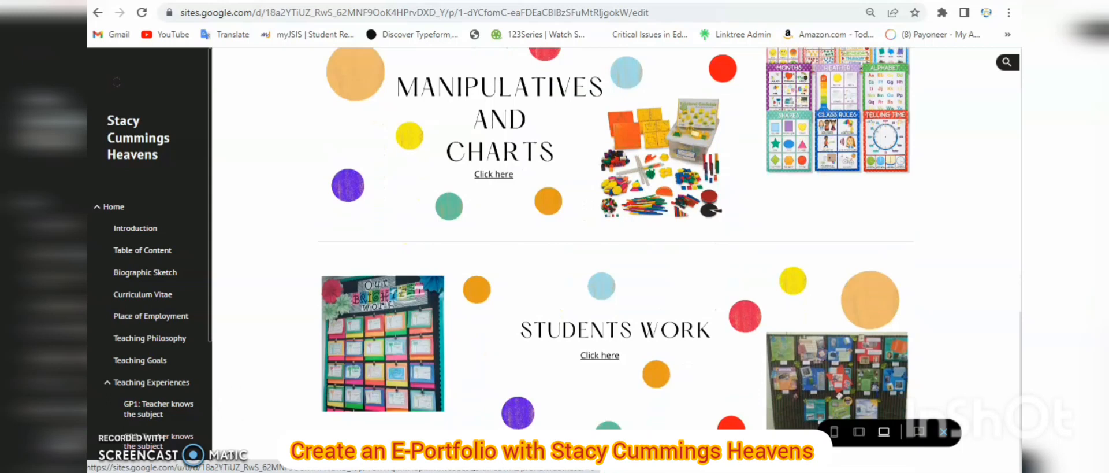
# Open the GP3 subpage on the children's care and examine its Performance Incentives and School Events sections
pyautogui.scroll(-2, 149, 260)
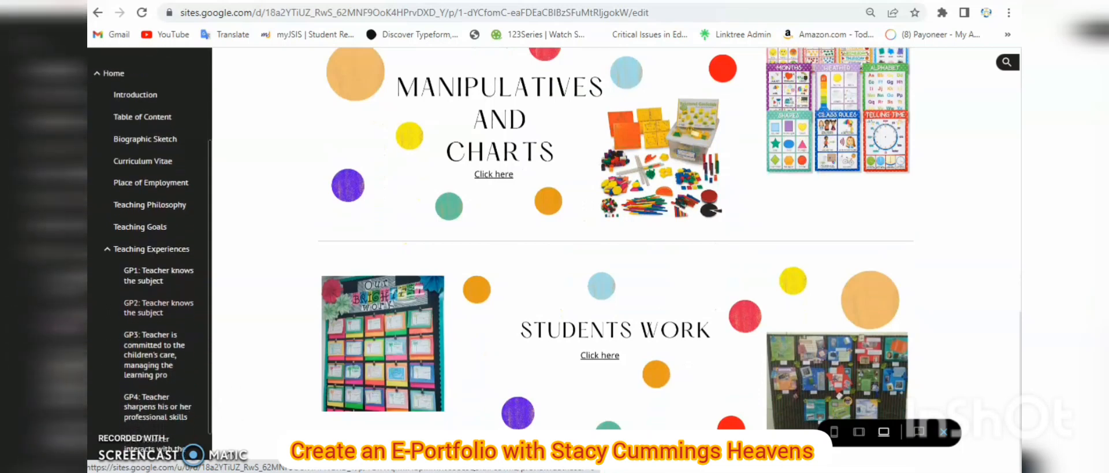
pyautogui.click(123, 359)
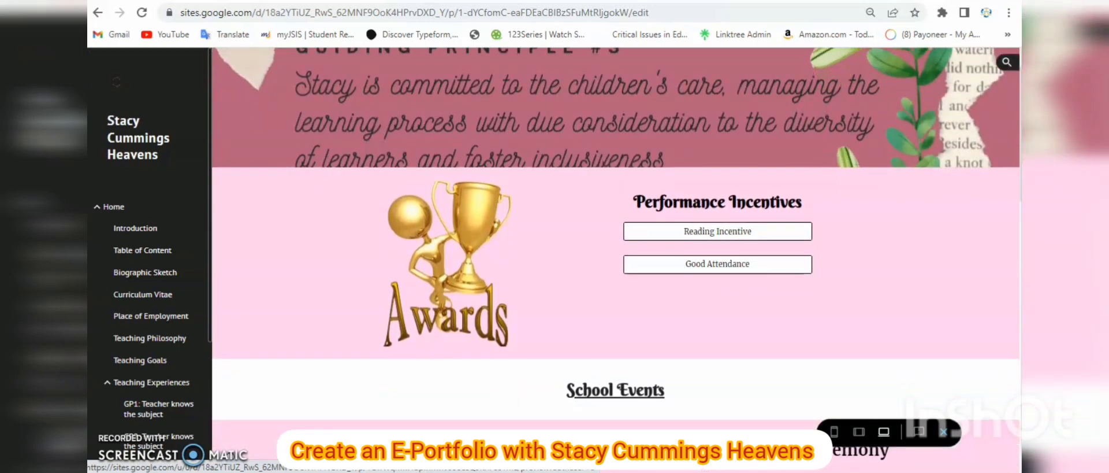
pyautogui.scroll(-1, 616, 260)
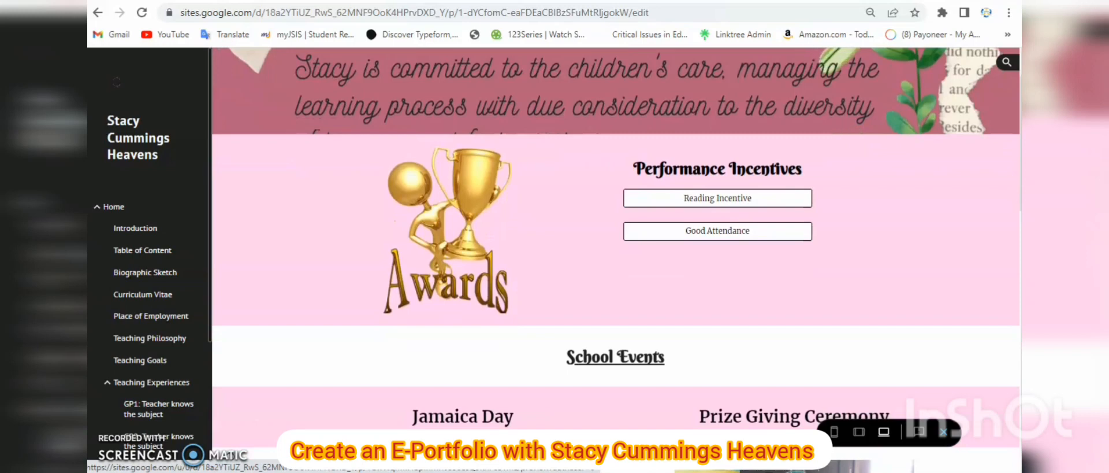
pyautogui.scroll(-5, 616, 260)
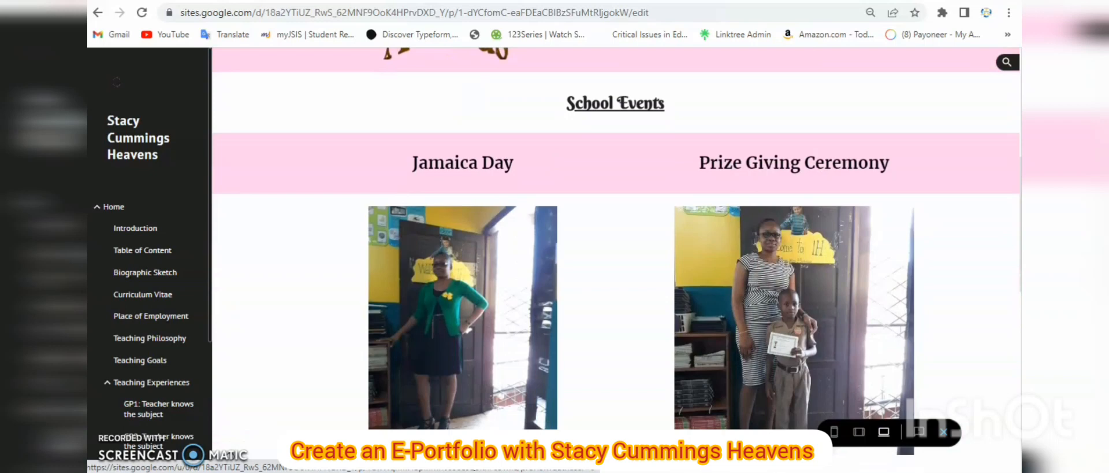
pyautogui.scroll(-3, 615, 260)
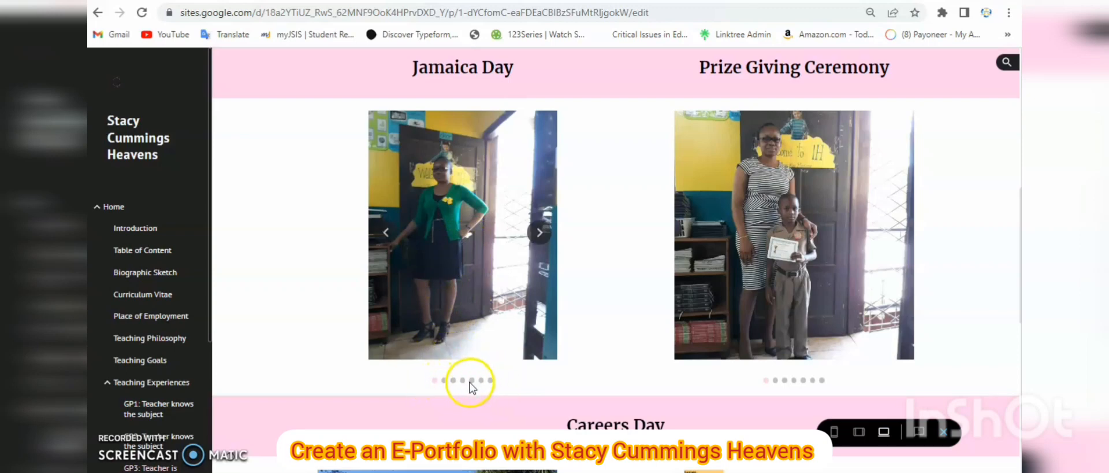
# Browse through the photos in the Jamaica Day image carousel
pyautogui.click(541, 236)
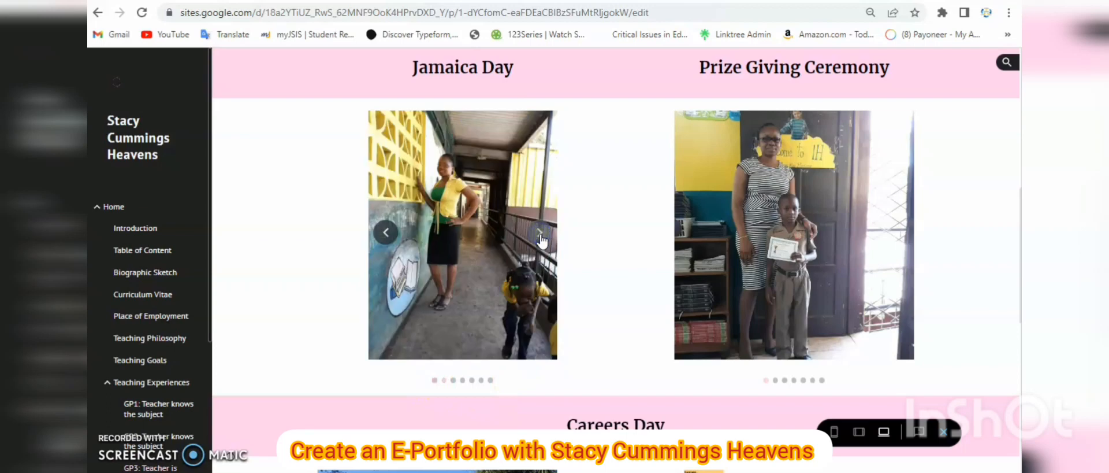
pyautogui.click(541, 235)
pyautogui.click(541, 235)
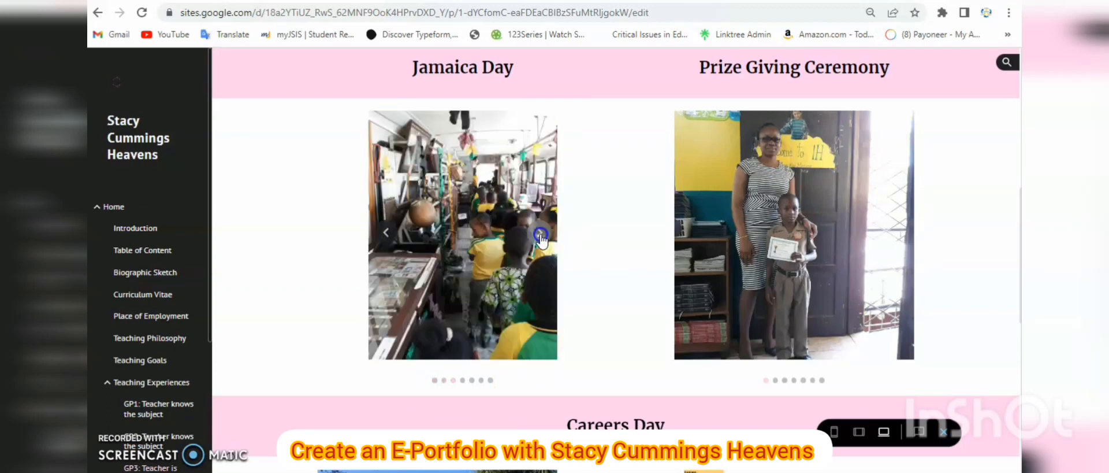
pyautogui.click(541, 235)
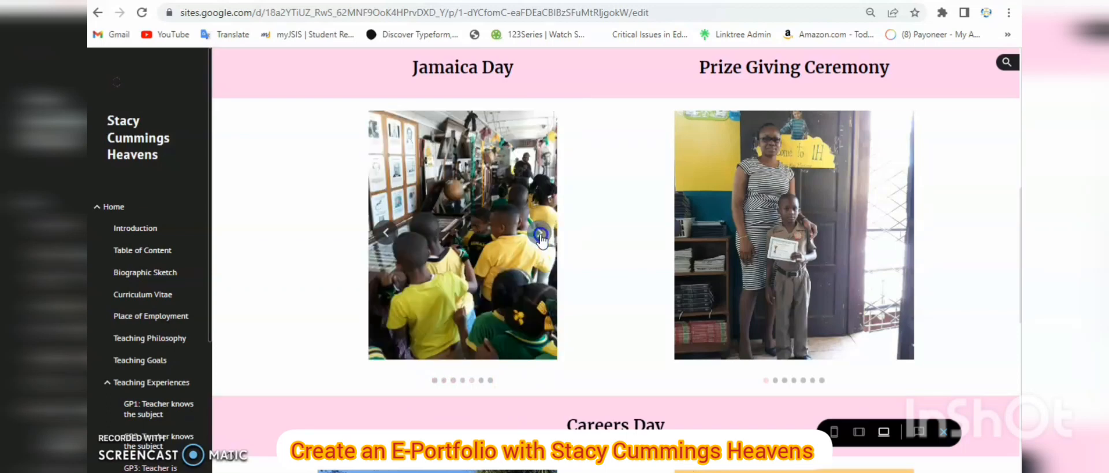
pyautogui.click(541, 235)
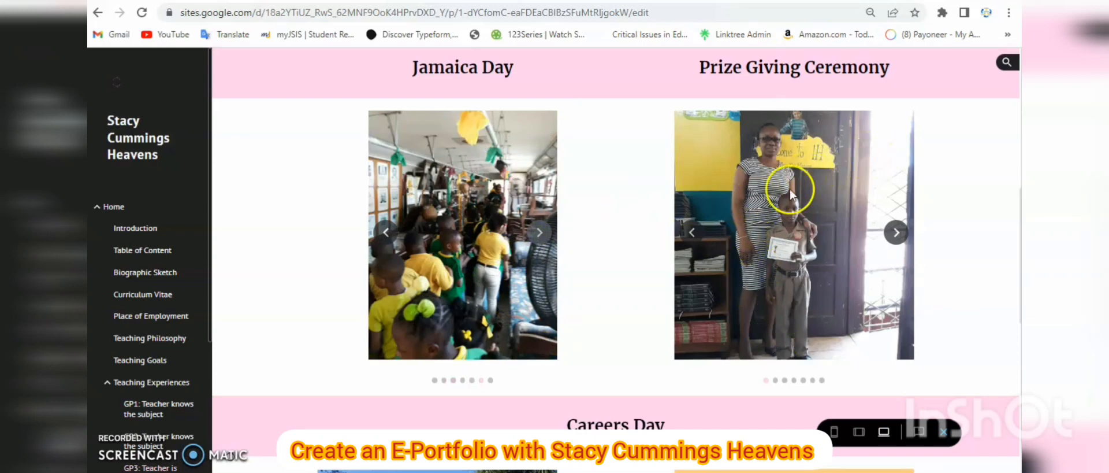
# Browse through the photos in the Prize Giving Ceremony image carousel
pyautogui.click(896, 232)
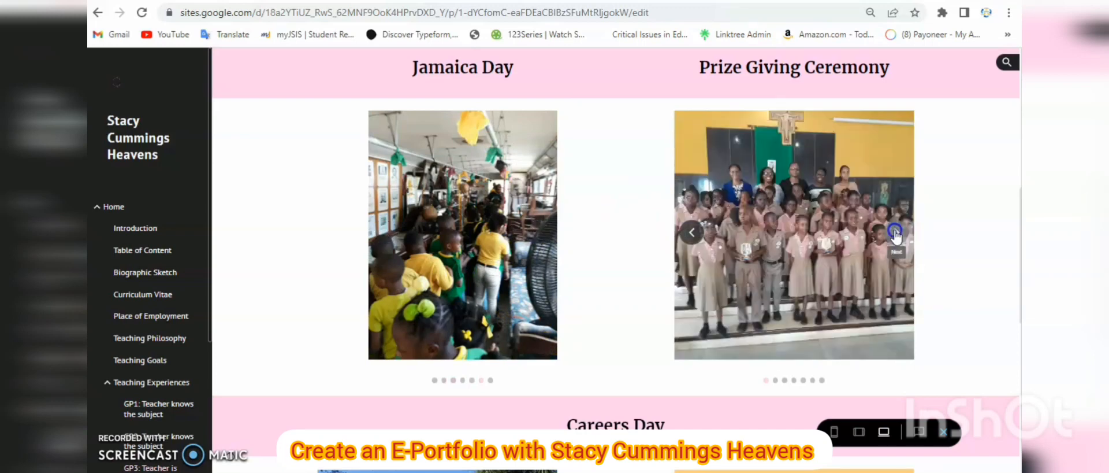
pyautogui.click(896, 233)
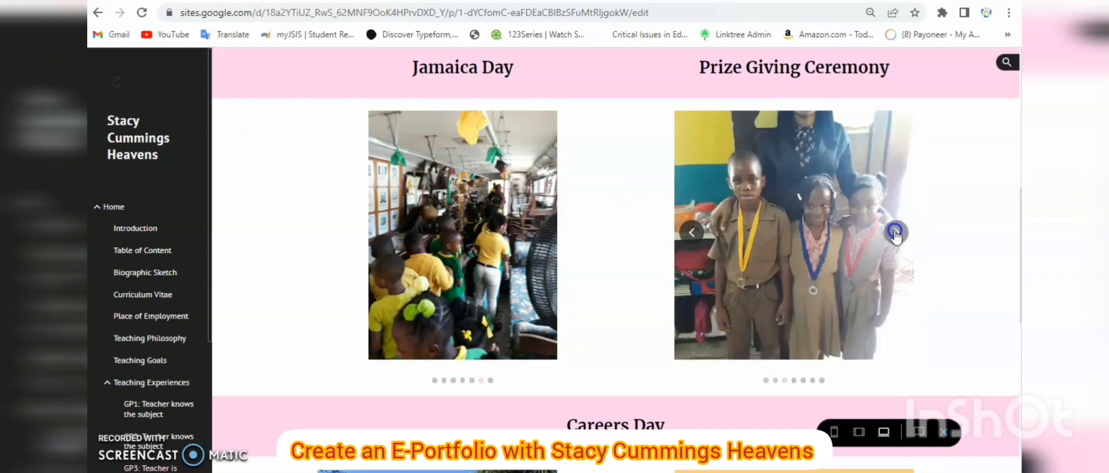
pyautogui.click(896, 233)
pyautogui.click(896, 233)
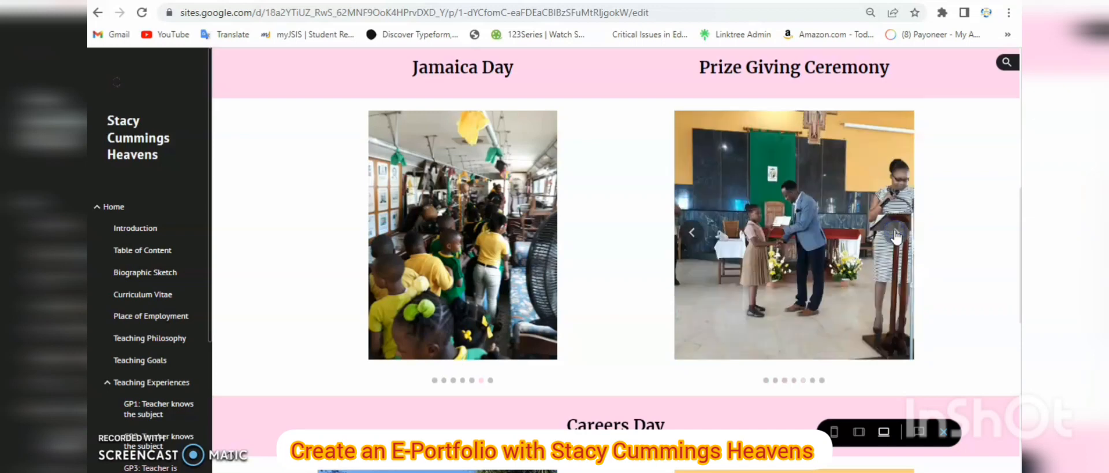
pyautogui.click(896, 232)
# Browse the Careers Day image carousel and view the classroom newsletter beside it
pyautogui.scroll(-5, 896, 232)
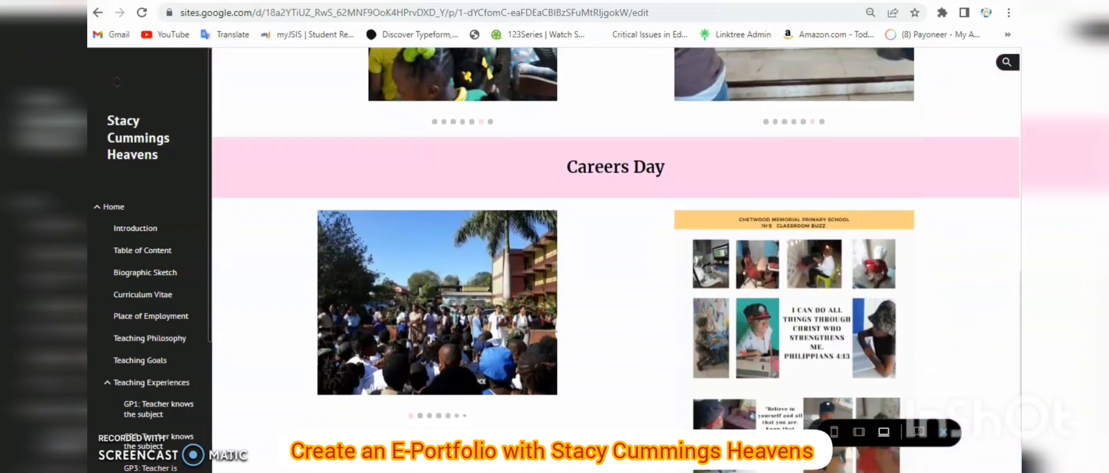
pyautogui.scroll(-1, 660, 260)
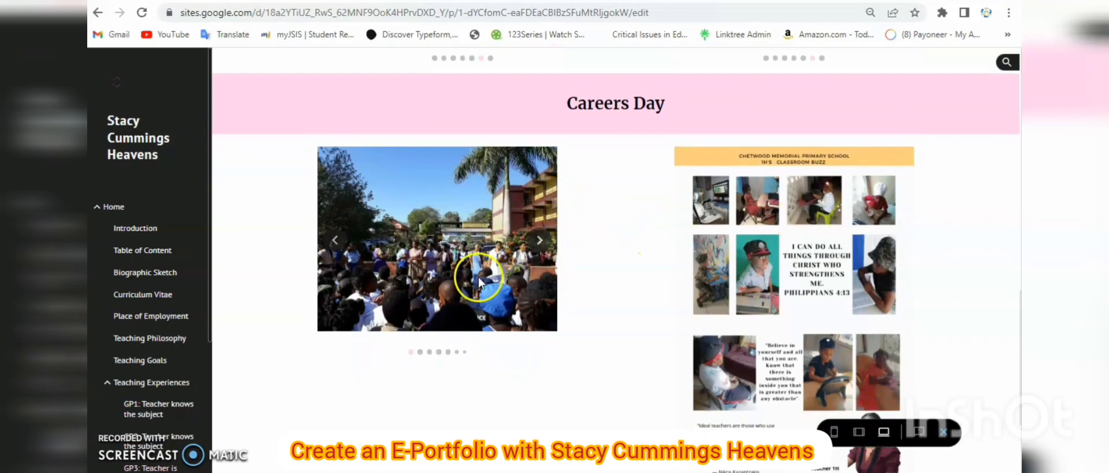
pyautogui.click(538, 246)
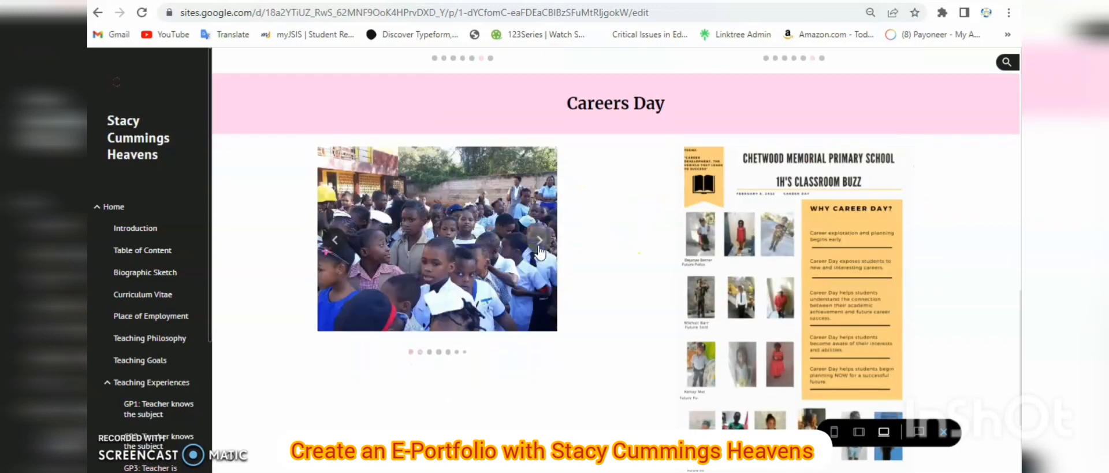
pyautogui.click(539, 247)
pyautogui.click(539, 248)
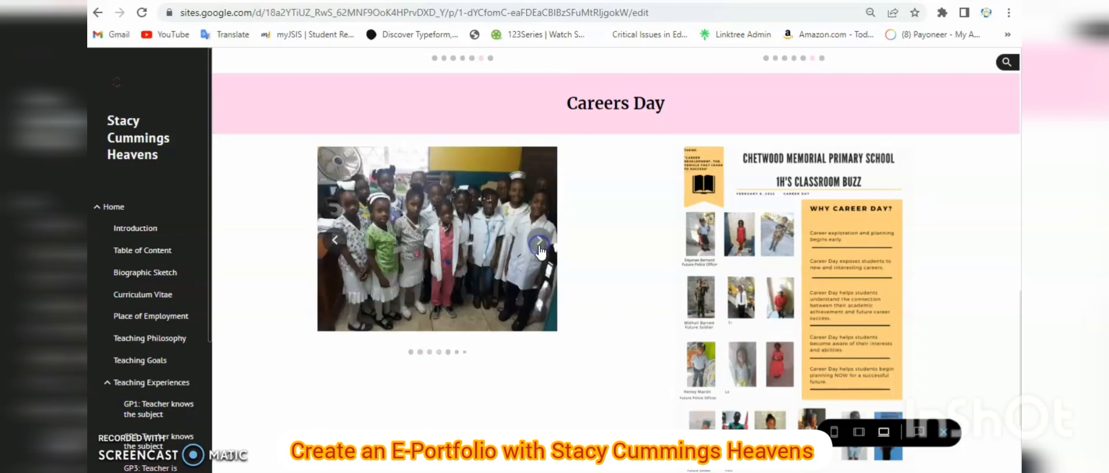
pyautogui.click(539, 247)
pyautogui.click(539, 247)
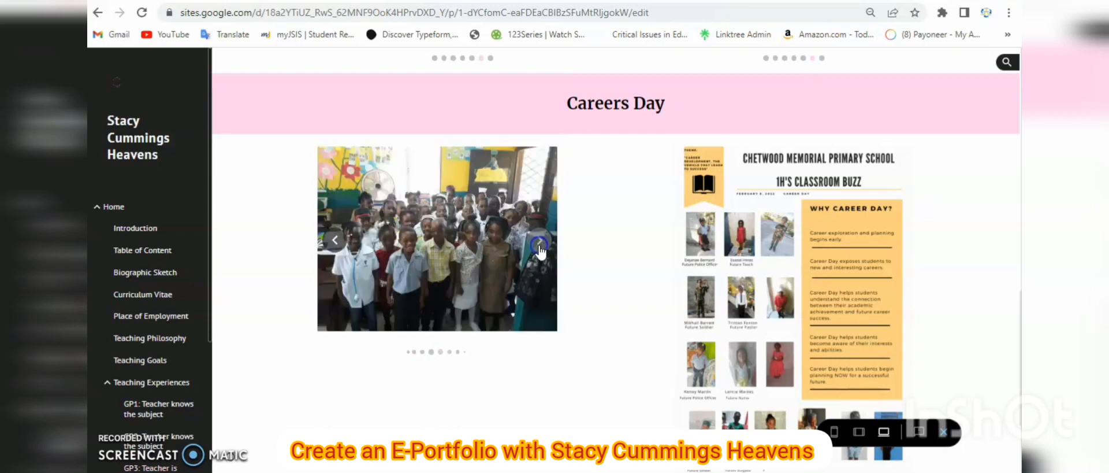
pyautogui.scroll(-1, 751, 315)
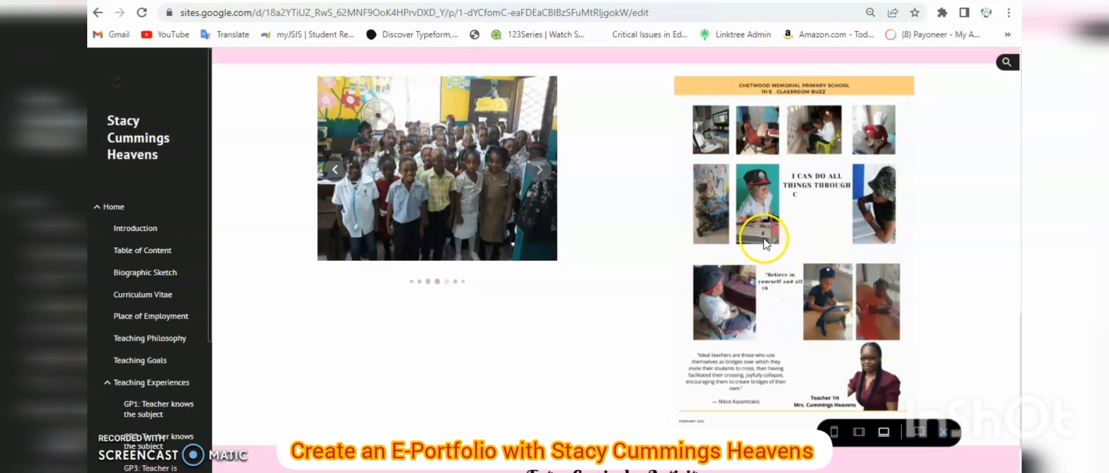
# Open the GP4 subpage on professional skills and examine its Certificates and Awards section
pyautogui.scroll(-5, 764, 331)
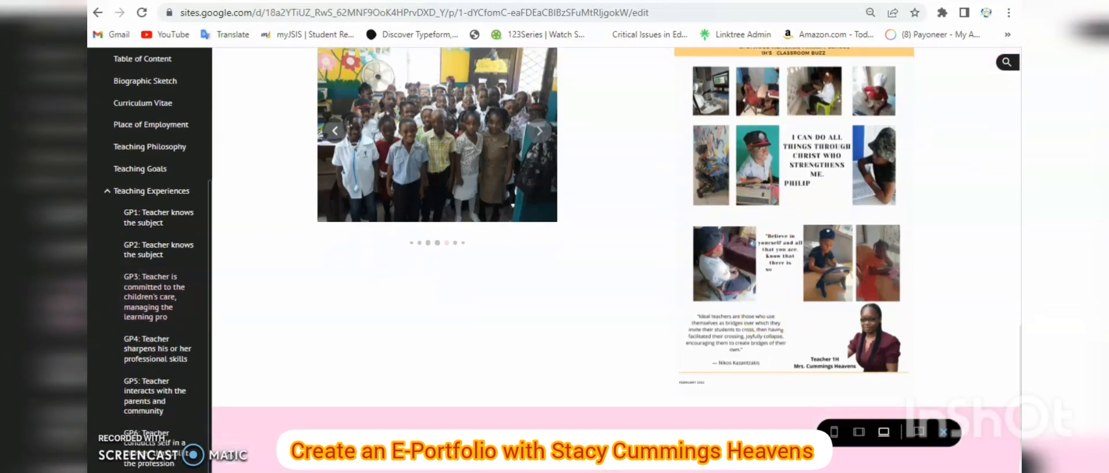
pyautogui.scroll(-1, 616, 231)
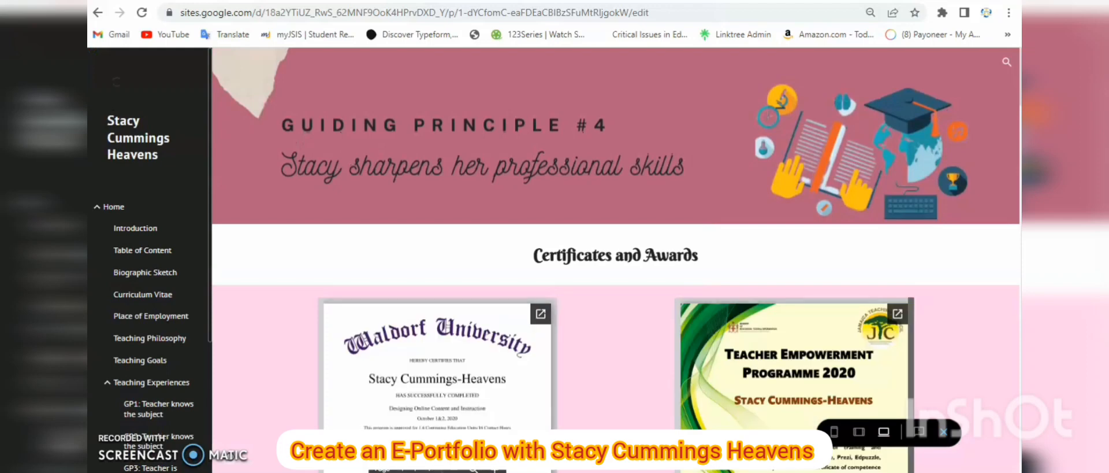
pyautogui.scroll(-2, 616, 260)
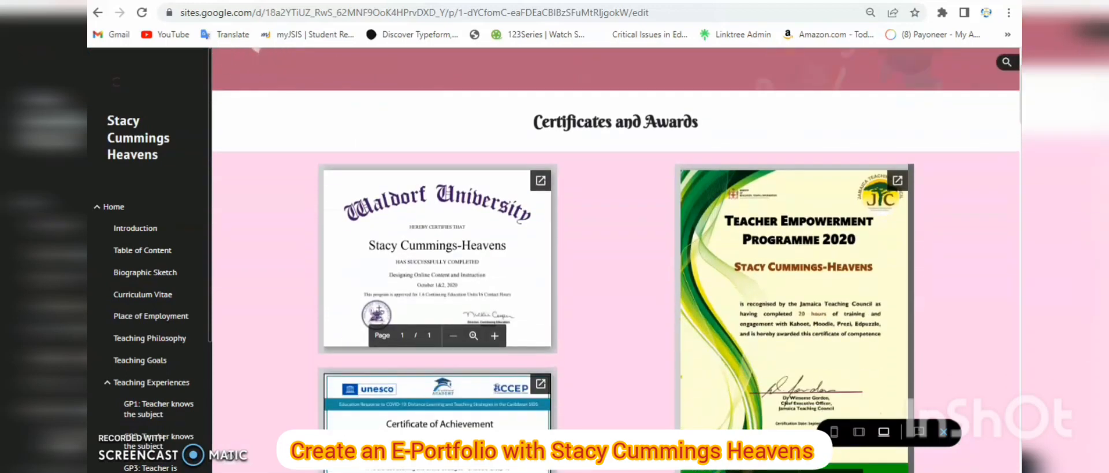
pyautogui.scroll(-1, 616, 260)
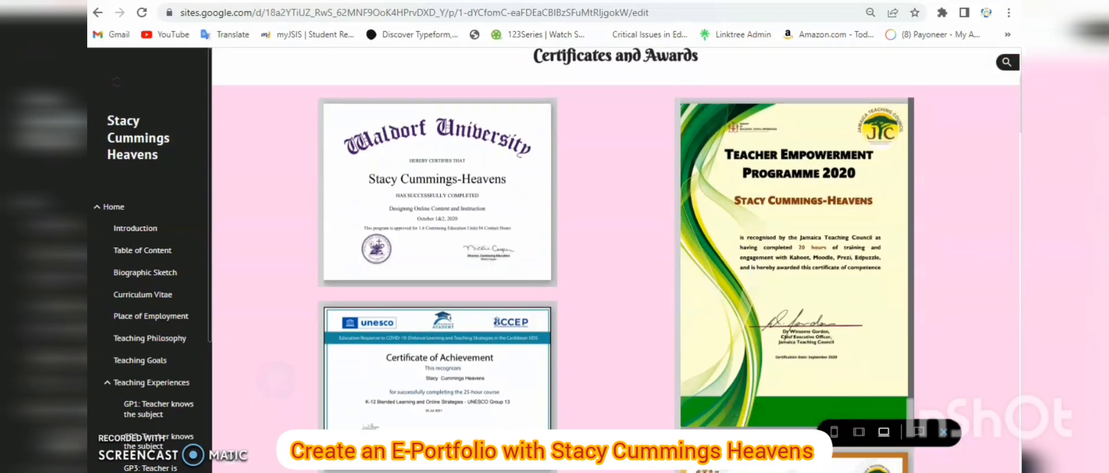
pyautogui.scroll(-8, 616, 260)
pyautogui.scroll(-10, 616, 260)
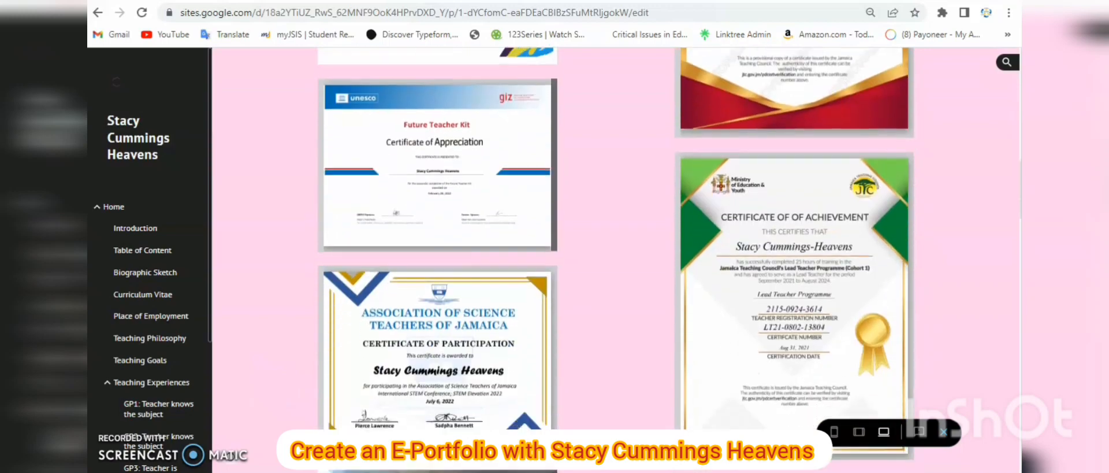
# Review the flyers under Functions or Events participated in or hosted on the GP4 page
pyautogui.scroll(-2, 616, 260)
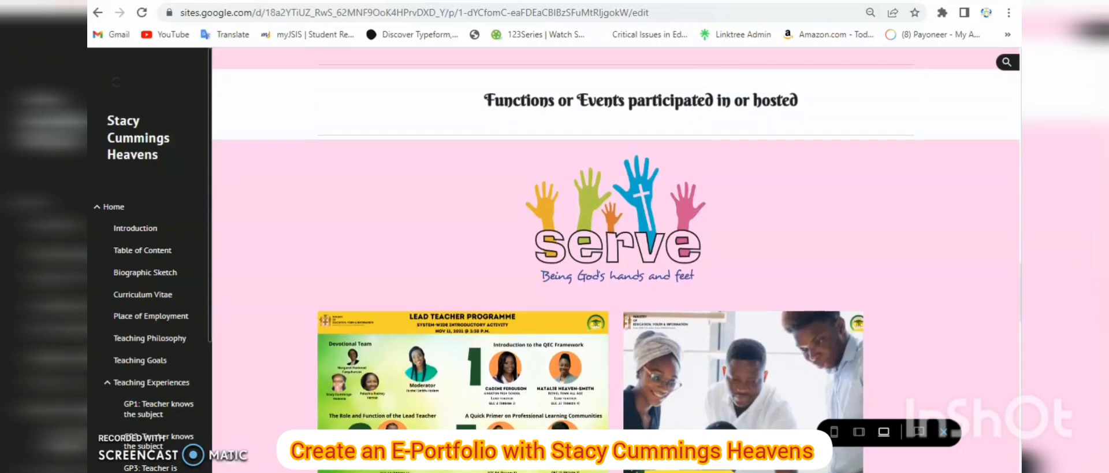
pyautogui.scroll(-3, 616, 260)
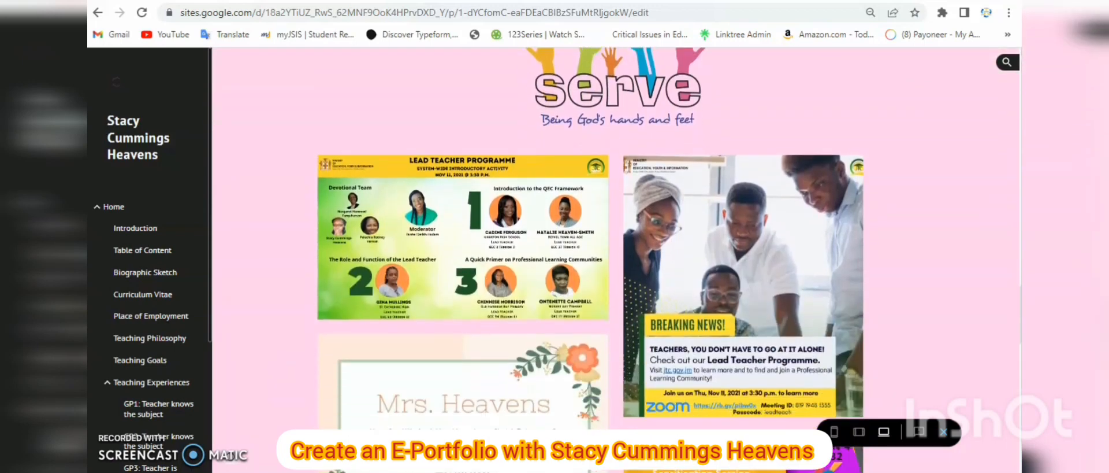
pyautogui.scroll(-5, 591, 260)
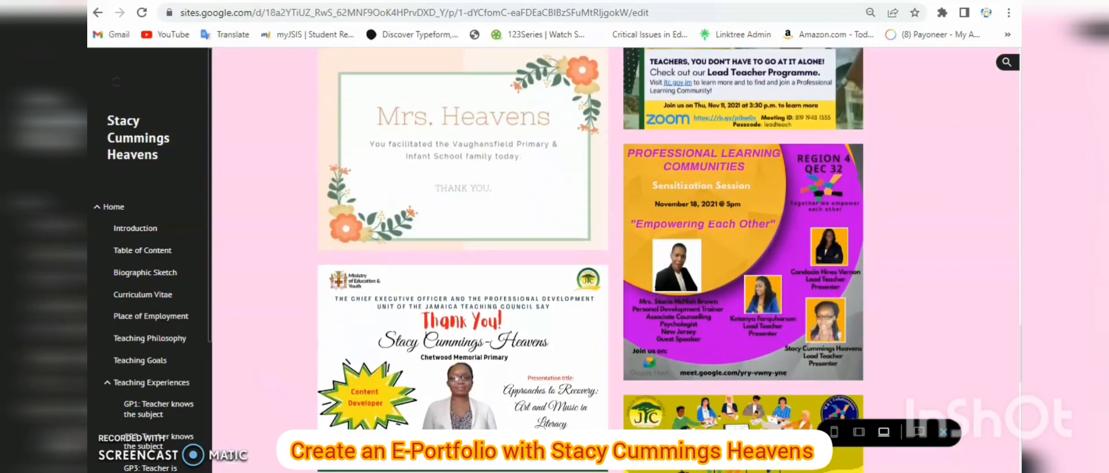
# Review the remaining event flyers on the GP4 page and the Teacher Registration Certificate section
pyautogui.scroll(-1, 591, 260)
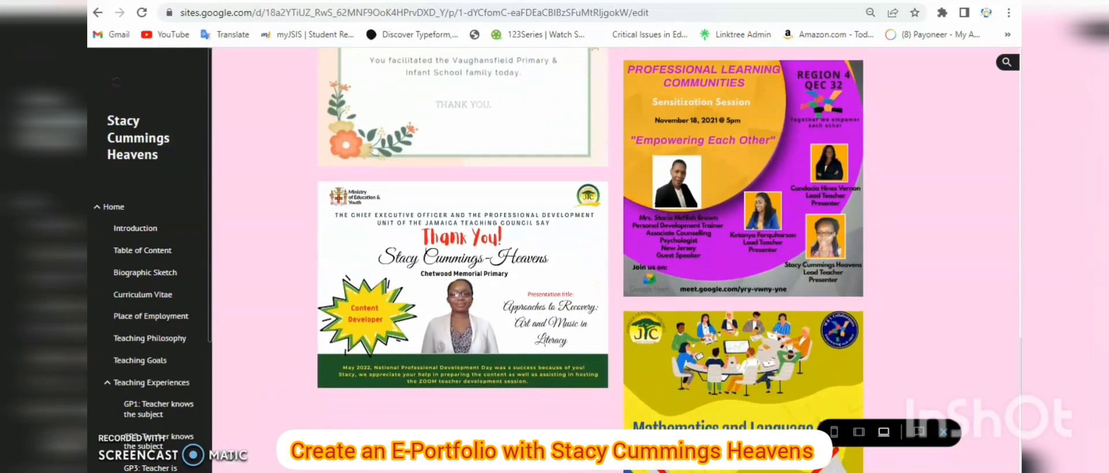
pyautogui.scroll(6, 591, 260)
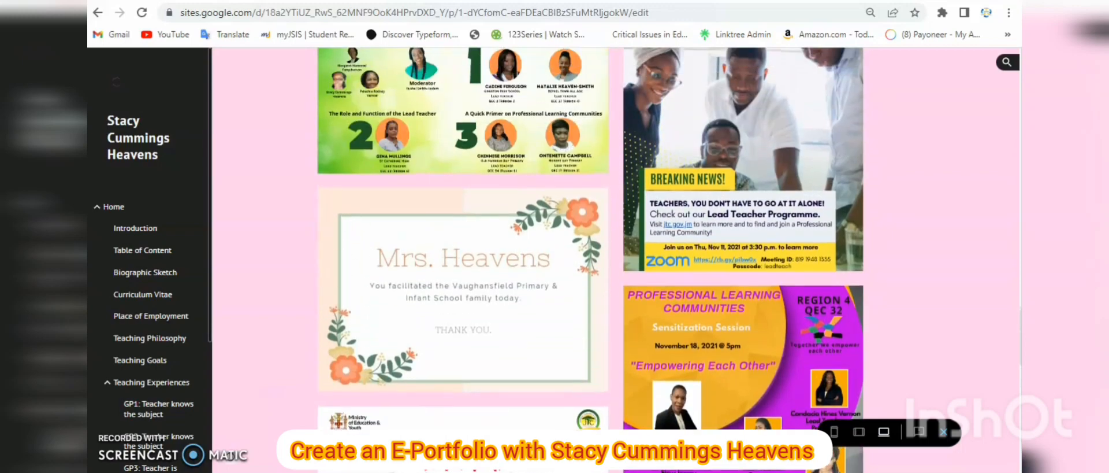
pyautogui.scroll(1, 592, 260)
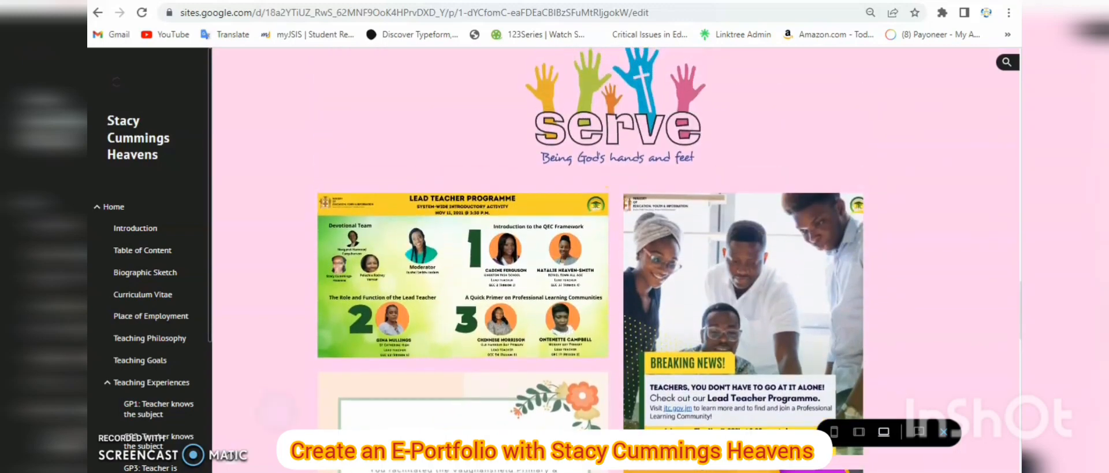
pyautogui.scroll(-10, 591, 260)
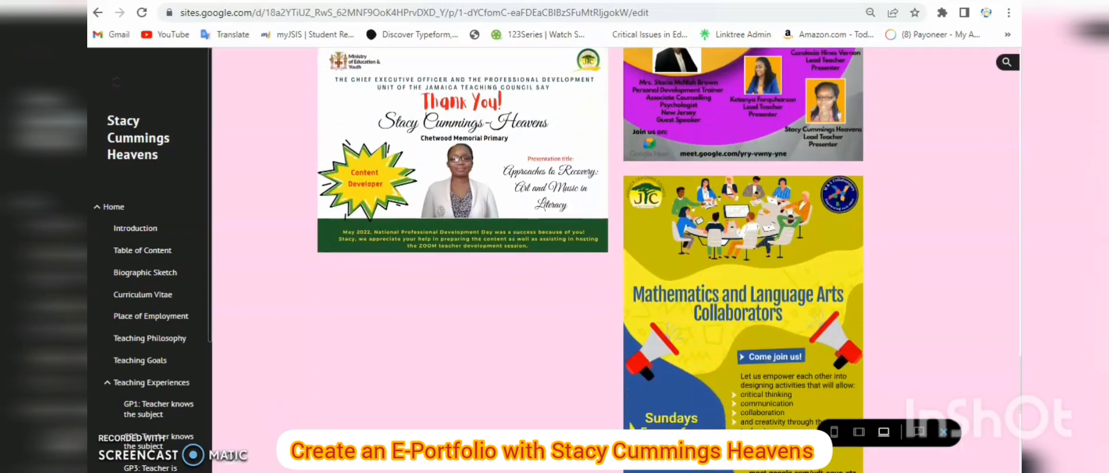
pyautogui.scroll(-8, 591, 260)
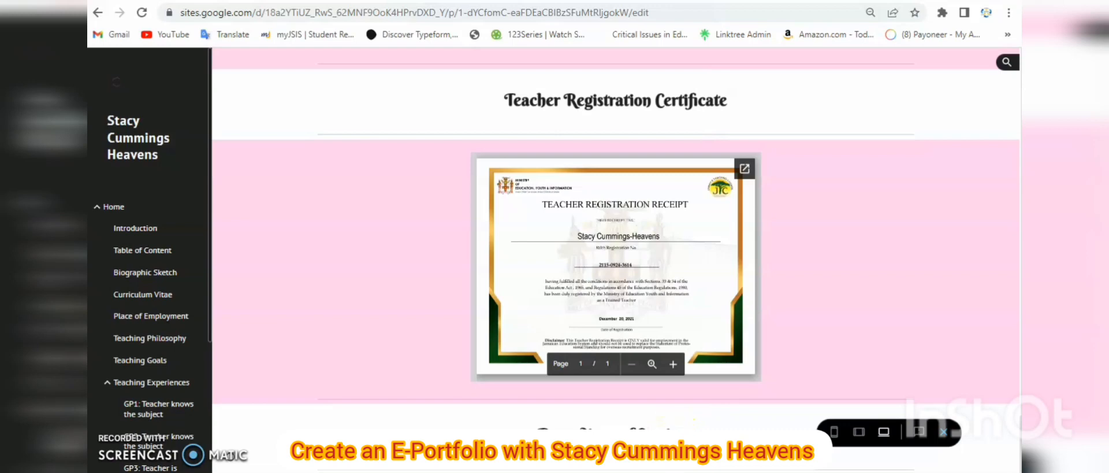
# Open the GP5 subpage on parents and community and view its Parental Involvement and Outstanding Parents Award sections
pyautogui.scroll(-3, 149, 260)
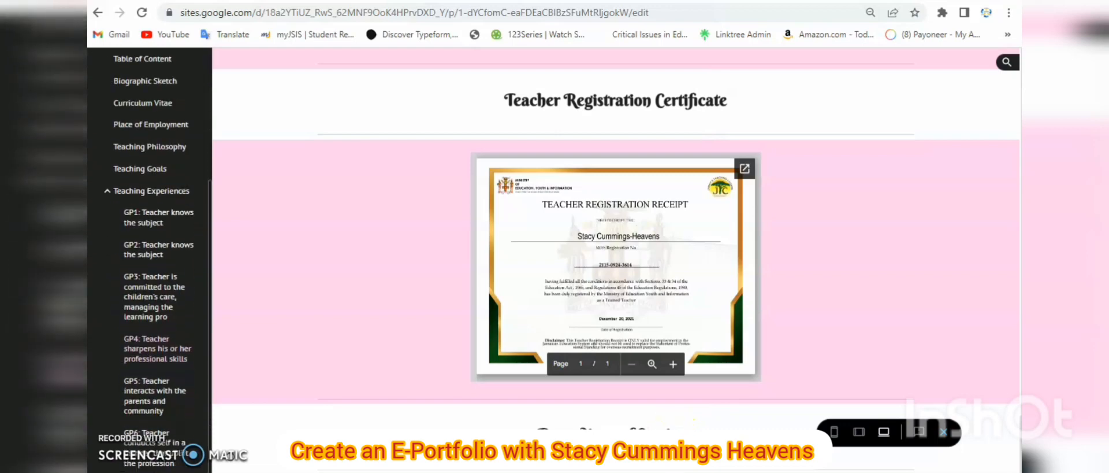
pyautogui.click(155, 396)
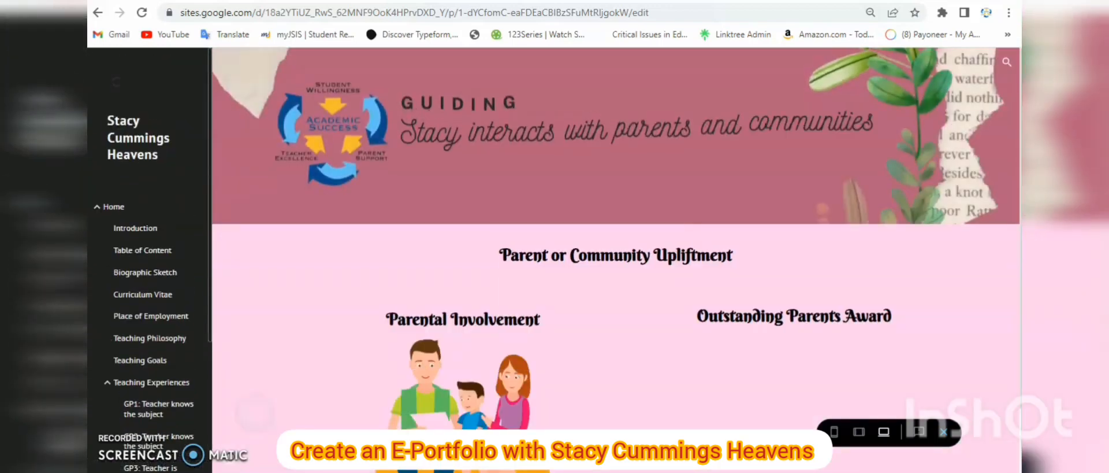
pyautogui.scroll(-1, 615, 260)
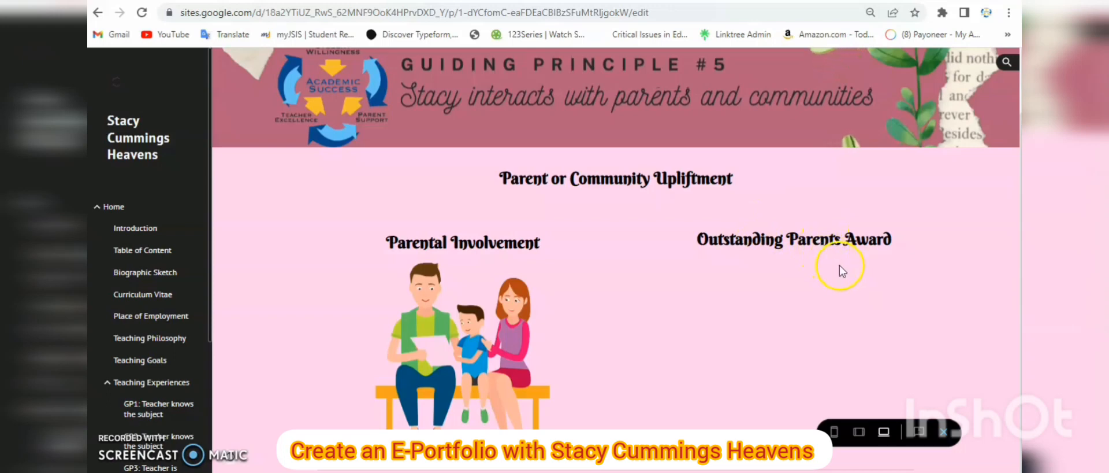
# Open the GP6 subpage on uplifting the profession and examine its Recommendations, Youtube Channel and Testimonials sections
pyautogui.scroll(-3, 150, 260)
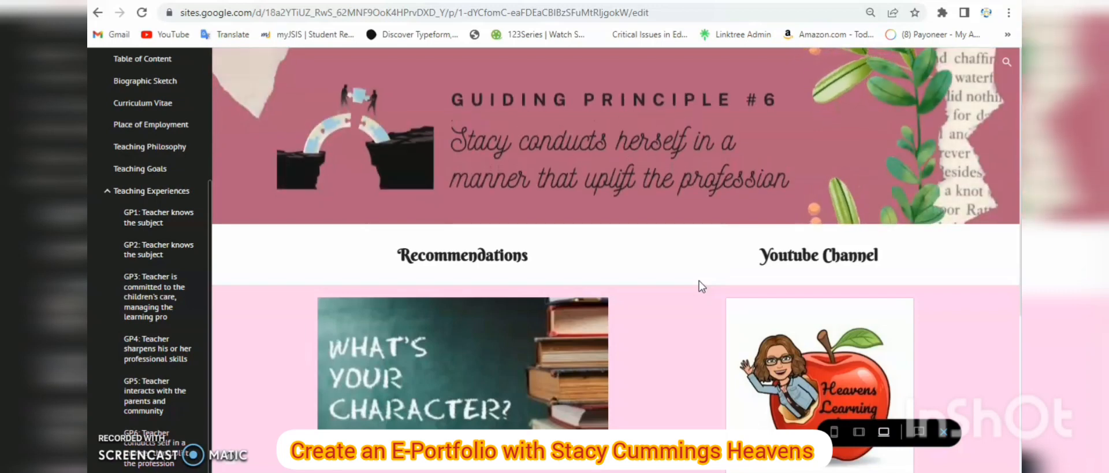
pyautogui.scroll(-1, 699, 280)
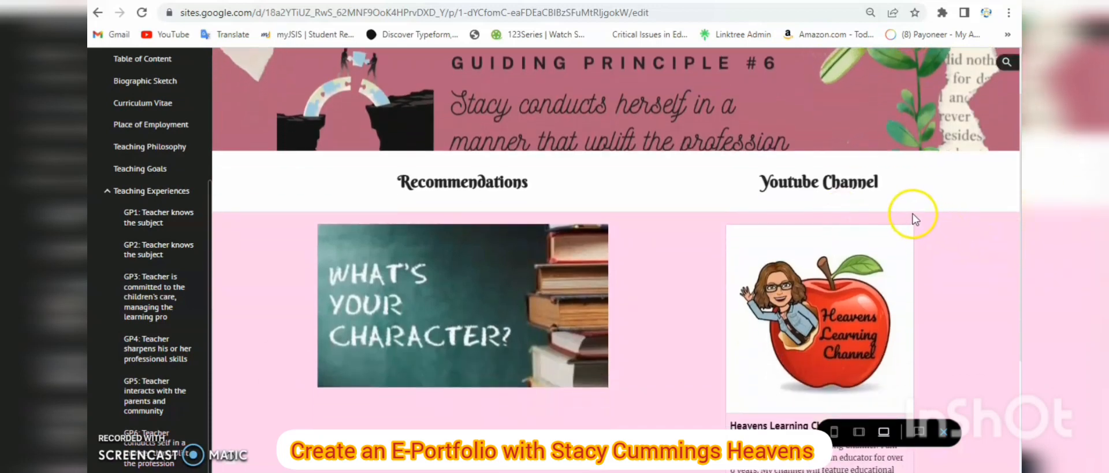
pyautogui.scroll(-3, 935, 283)
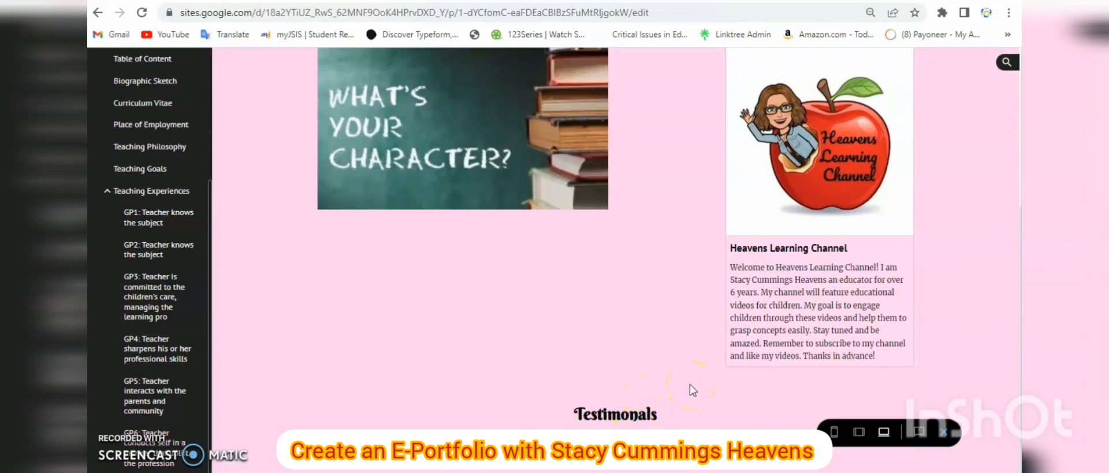
pyautogui.scroll(3, 690, 383)
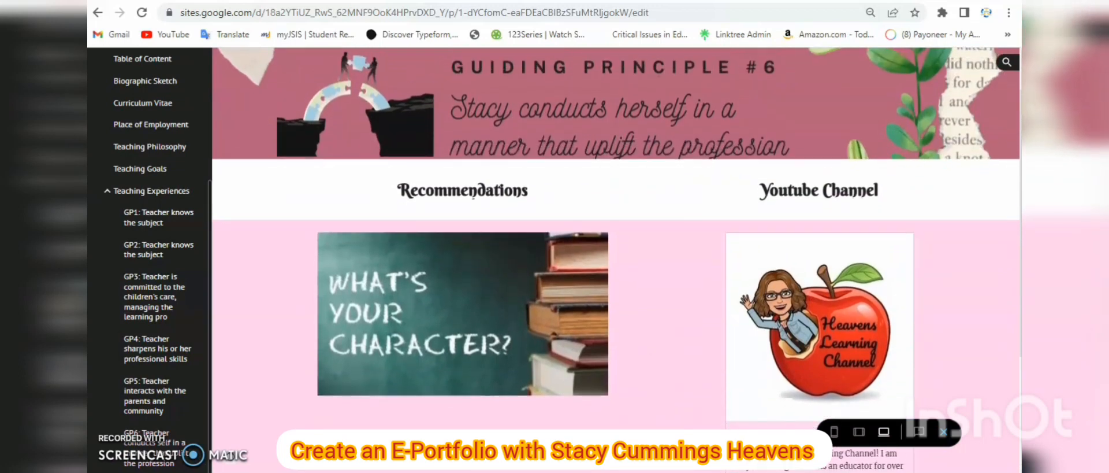
pyautogui.scroll(1, 616, 260)
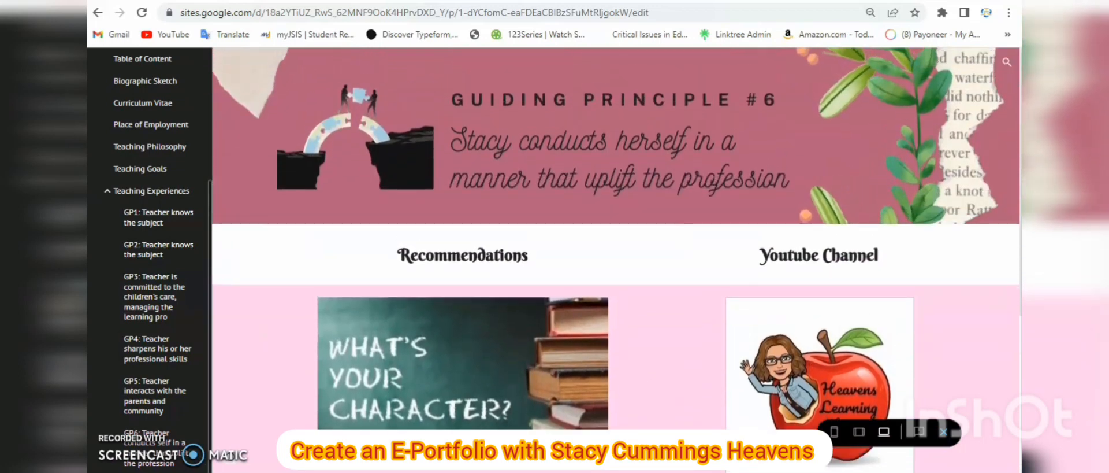
pyautogui.scroll(3, 149, 260)
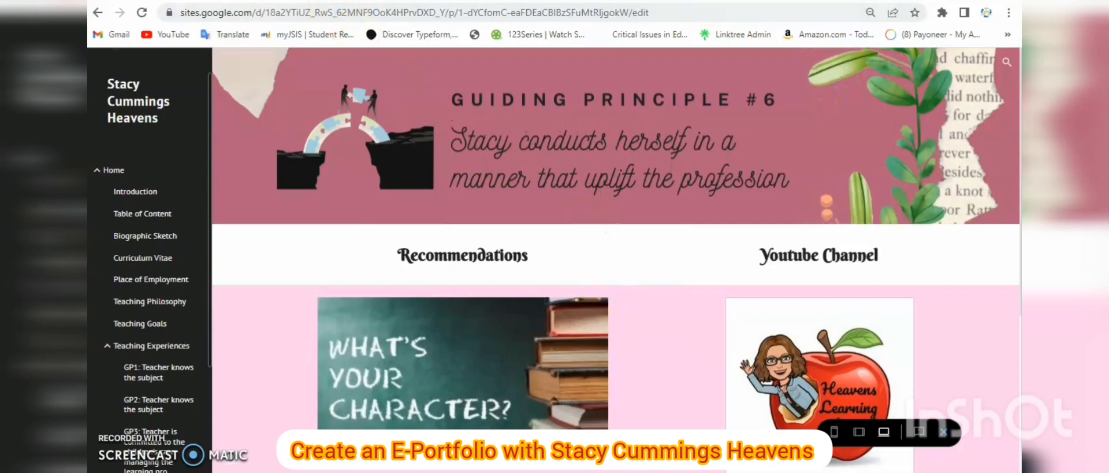
# Switch to the Google homepage and open Google Drive from the Google apps
pyautogui.click(336, 2)
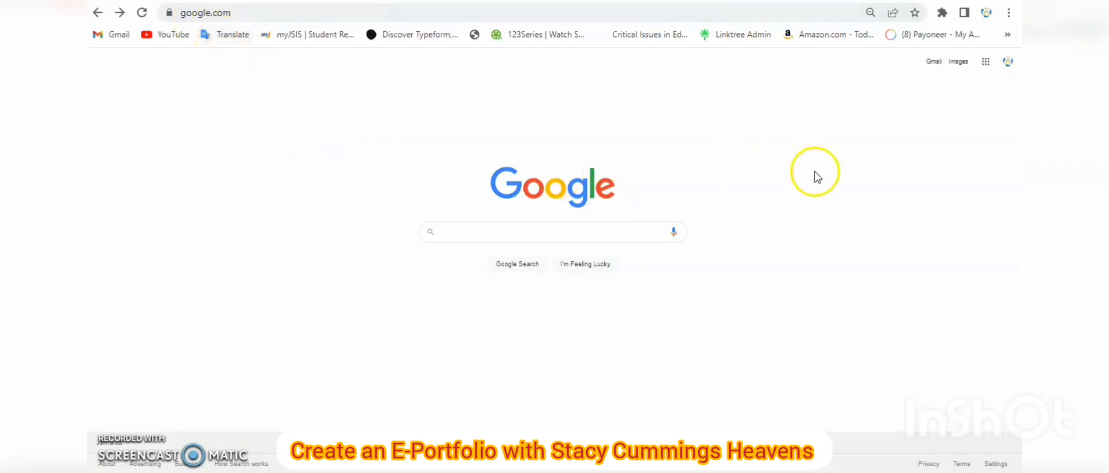
pyautogui.click(985, 67)
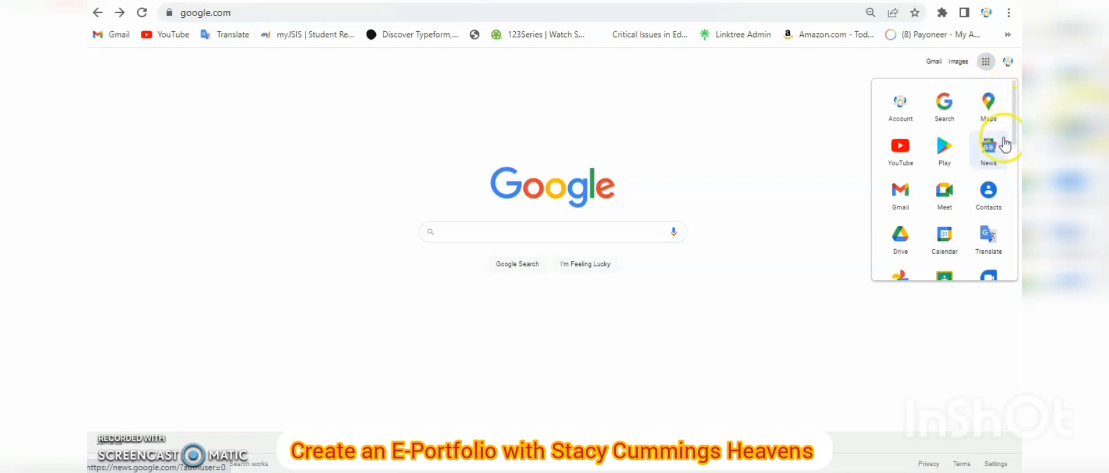
pyautogui.click(902, 249)
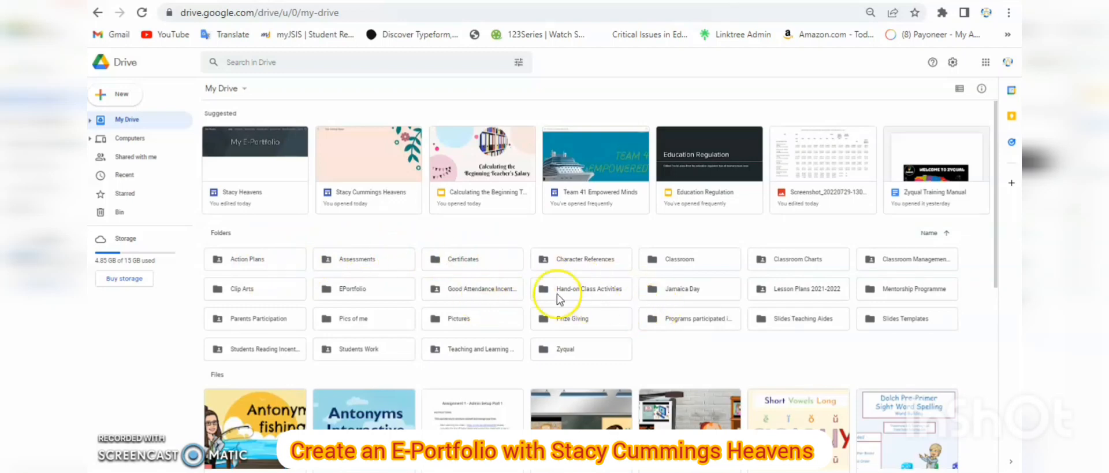
# Look into the Action Plans, Assessments and Certificates folders, returning to My Drive after each one
pyautogui.doubleClick(258, 257)
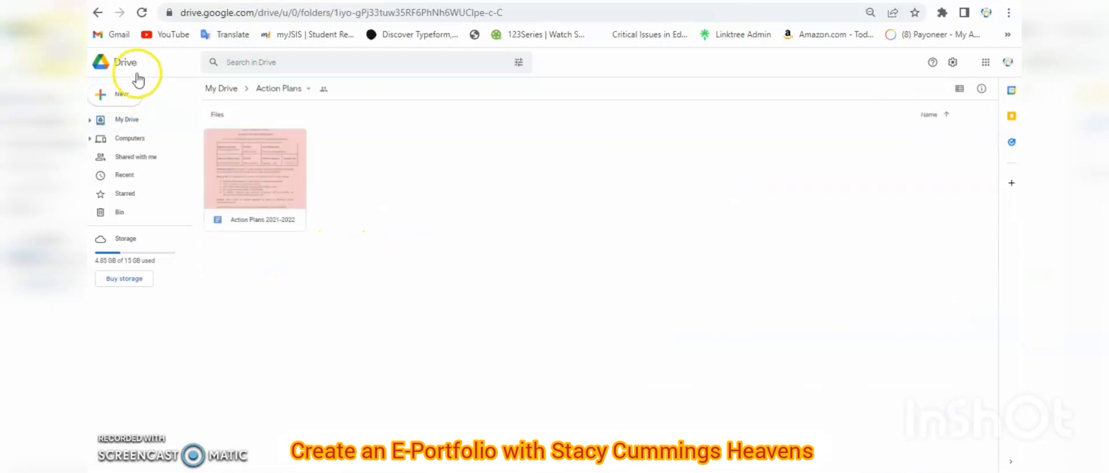
pyautogui.click(97, 12)
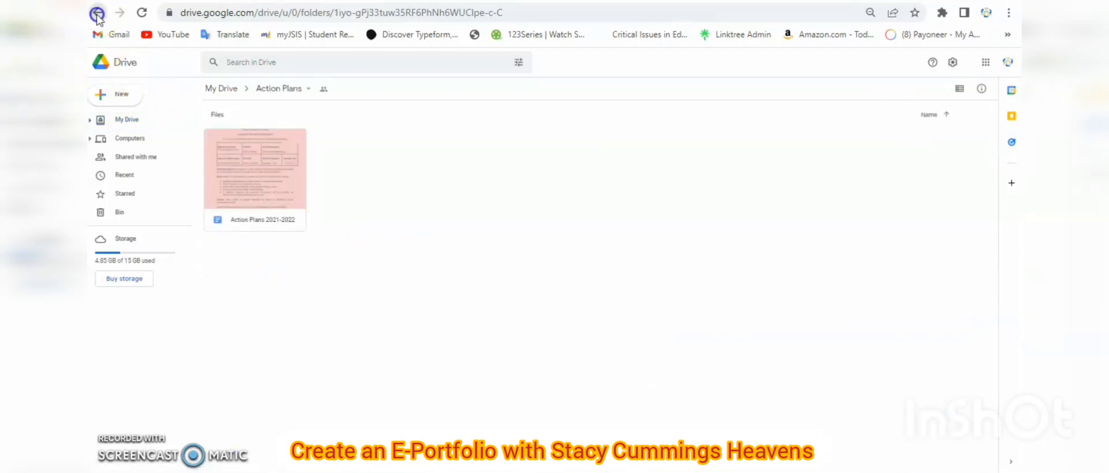
pyautogui.click(349, 257)
pyautogui.doubleClick(348, 257)
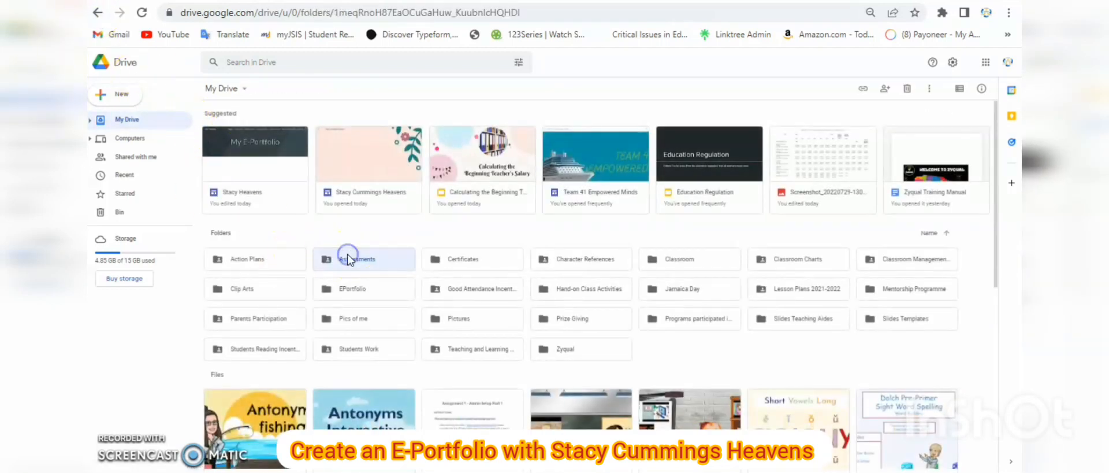
pyautogui.click(98, 19)
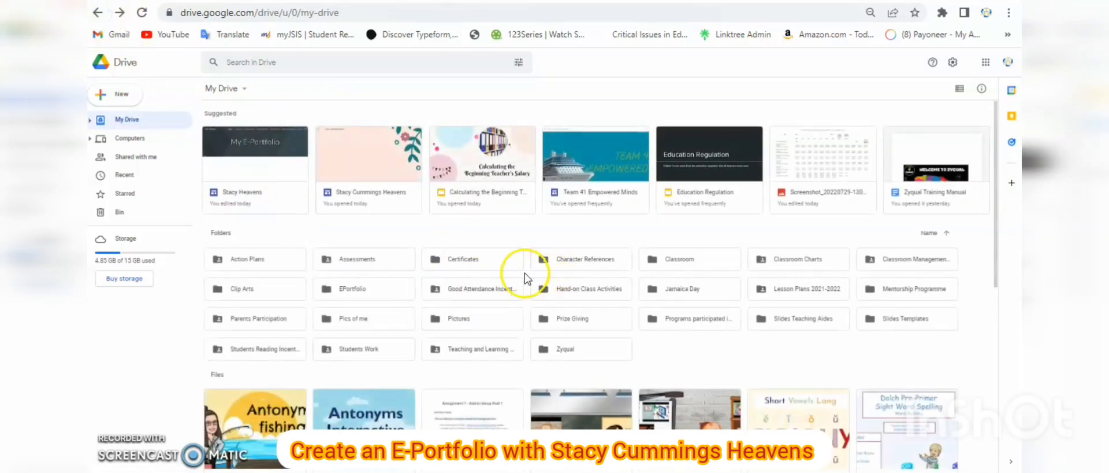
pyautogui.doubleClick(487, 259)
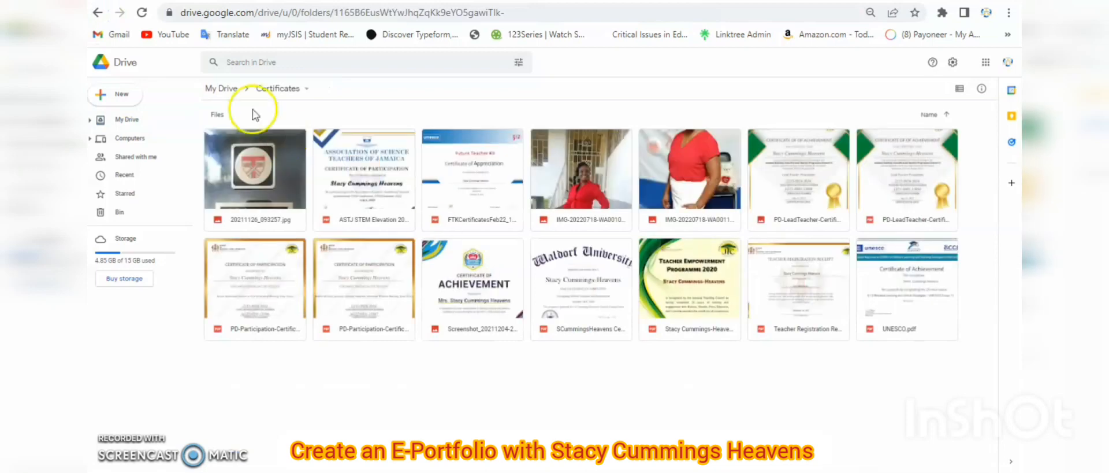
pyautogui.click(96, 12)
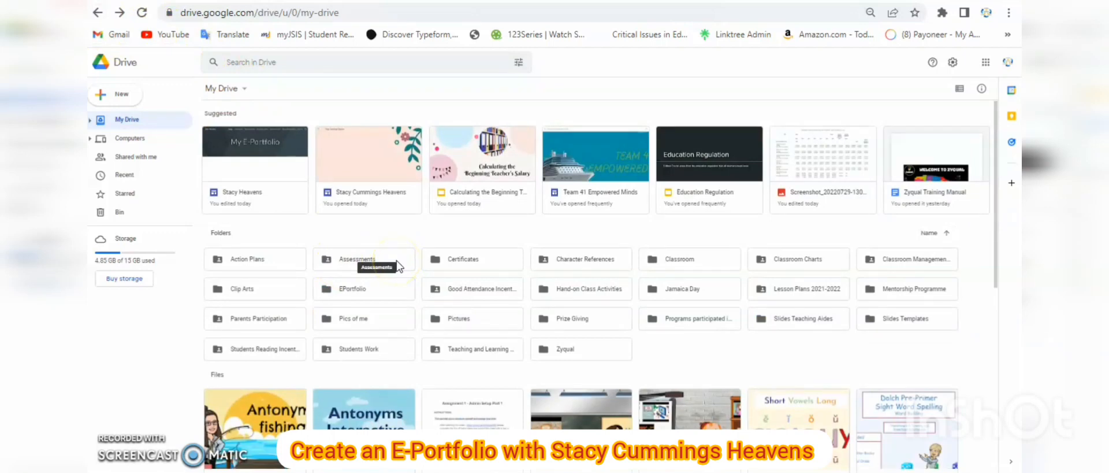
pyautogui.click(110, 100)
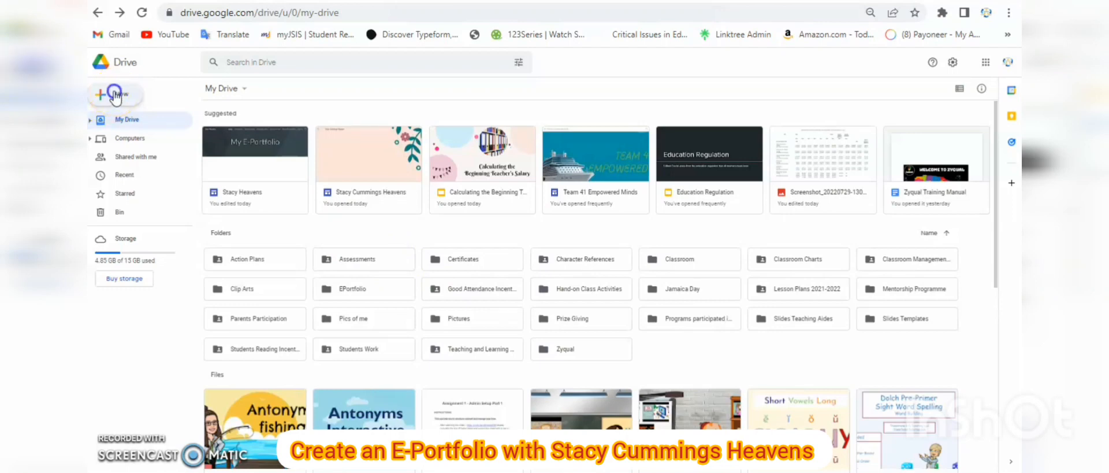
pyautogui.click(116, 100)
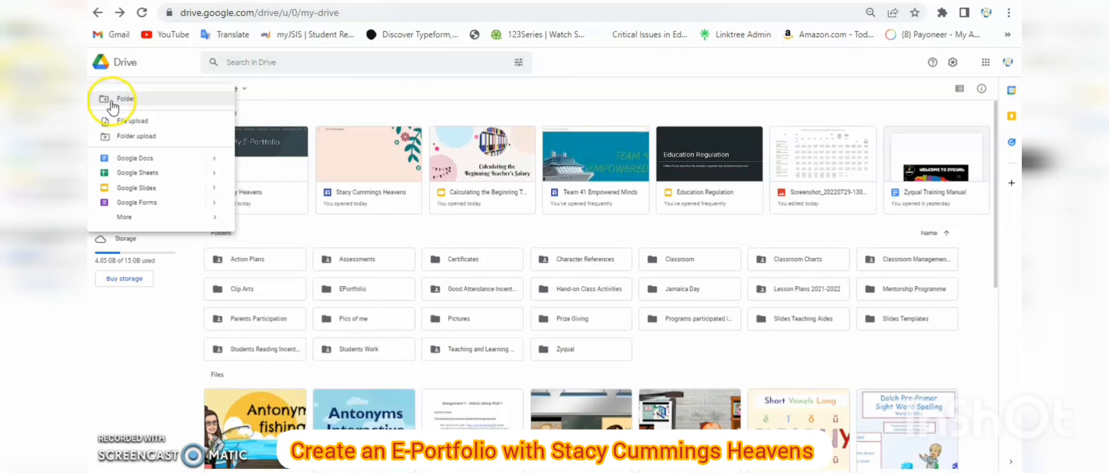
pyautogui.click(111, 102)
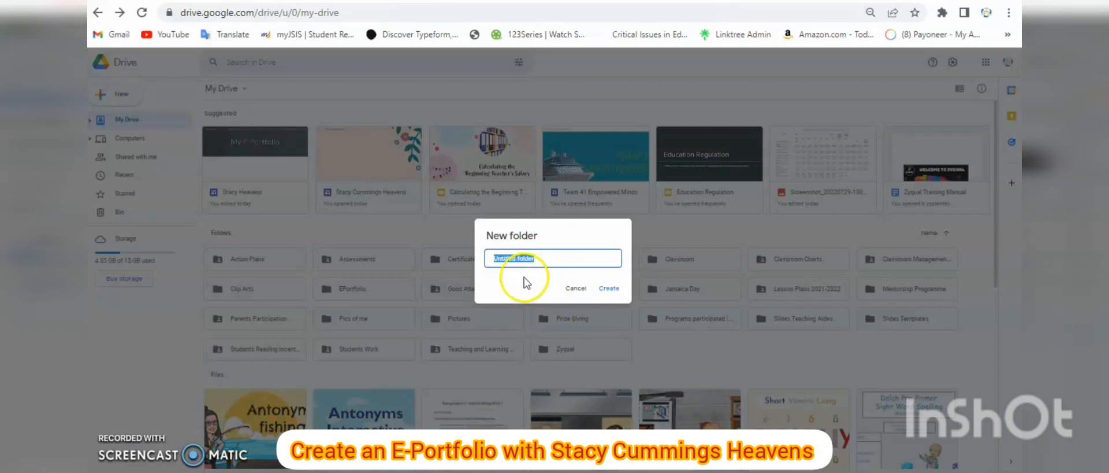
pyautogui.click(576, 289)
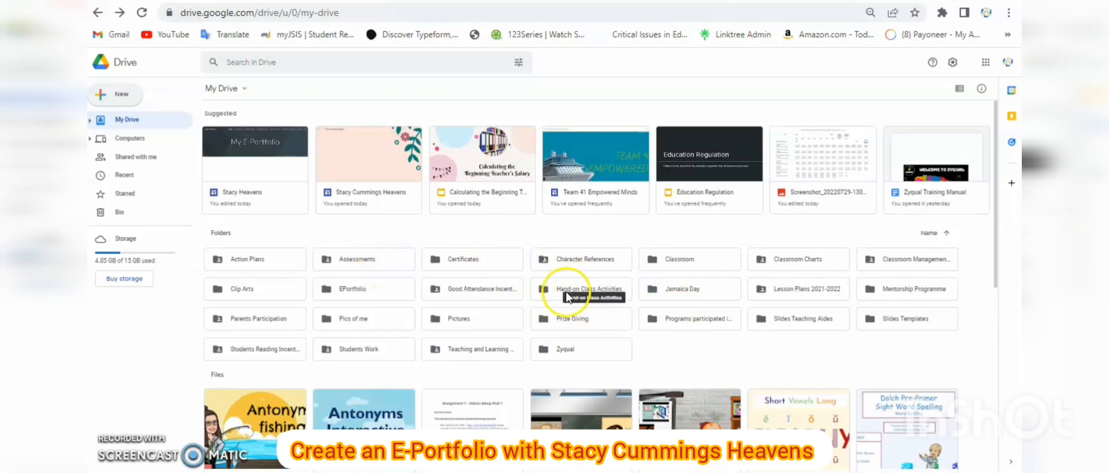
# Browse the My Drive destination folders for moving the Antonyms Game file, and close the list without moving it
pyautogui.scroll(-2, 566, 292)
pyautogui.scroll(-3, 567, 292)
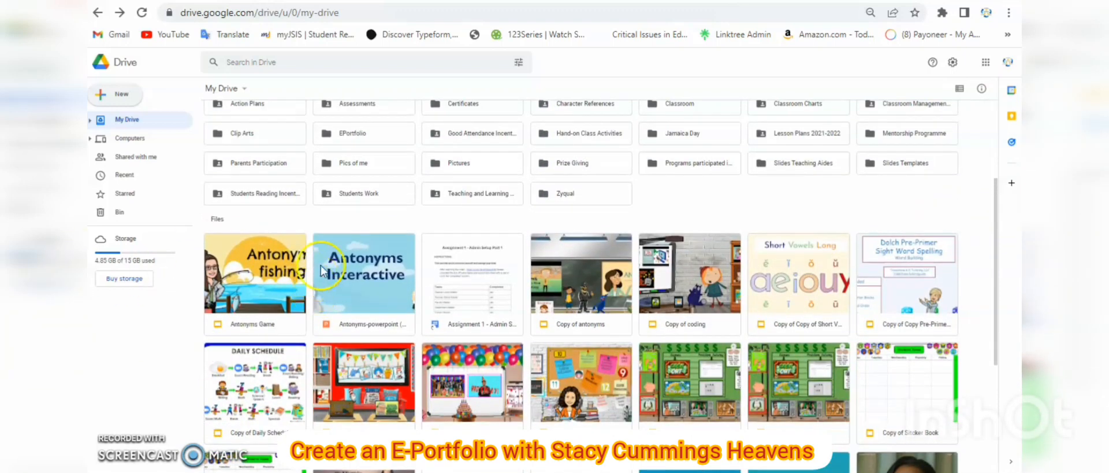
pyautogui.rightClick(234, 265)
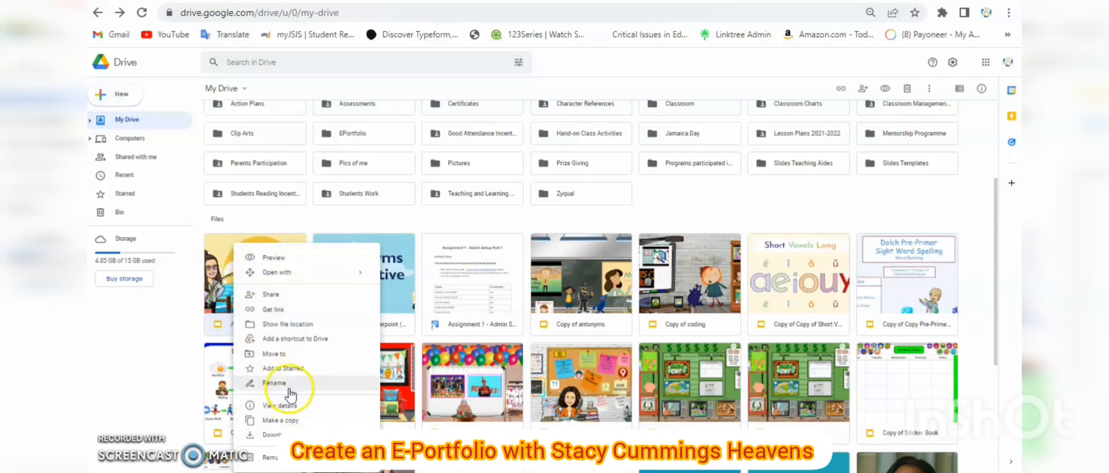
pyautogui.click(268, 353)
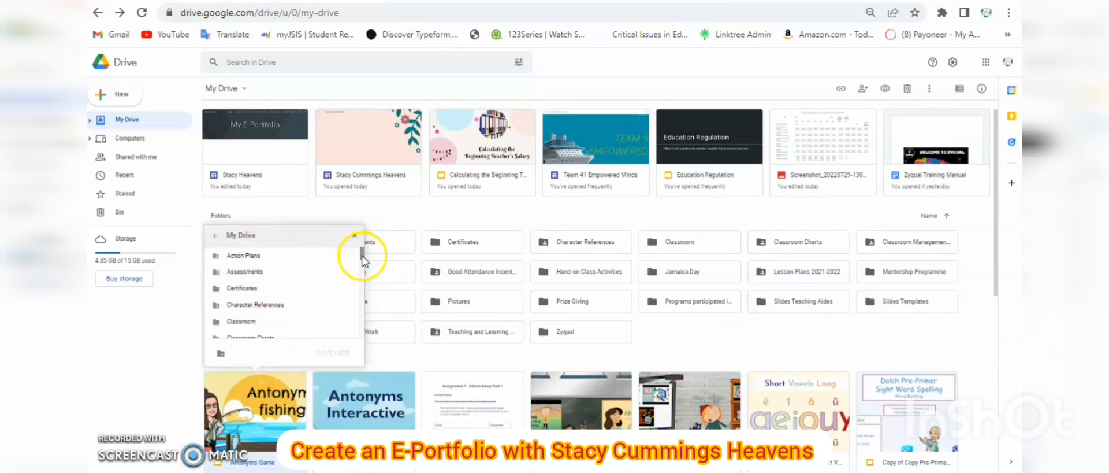
pyautogui.click(362, 256)
pyautogui.moveTo(363, 255); pyautogui.dragTo(367, 274)
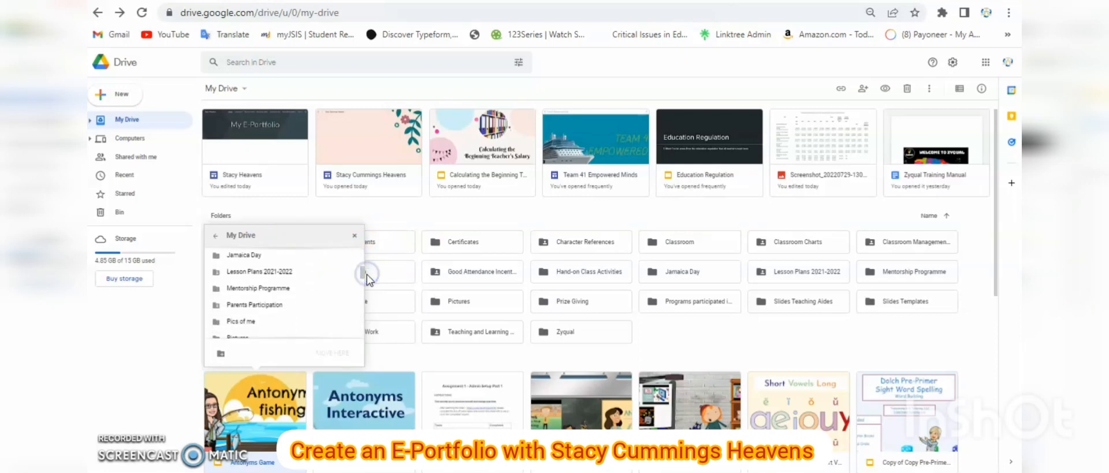
pyautogui.click(354, 236)
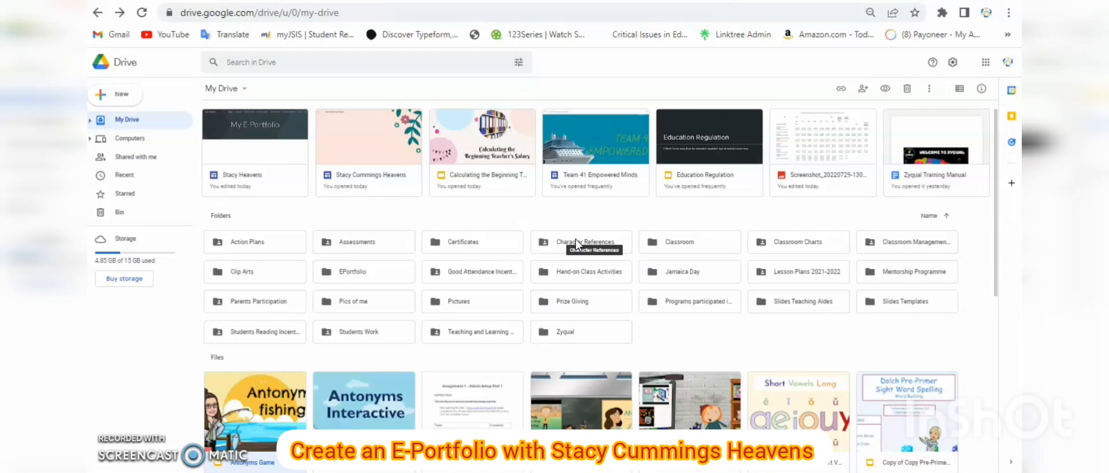
# Open the Action Plans folder's sharing settings, examine the general access and role options, and close them without changing the access
pyautogui.rightClick(243, 246)
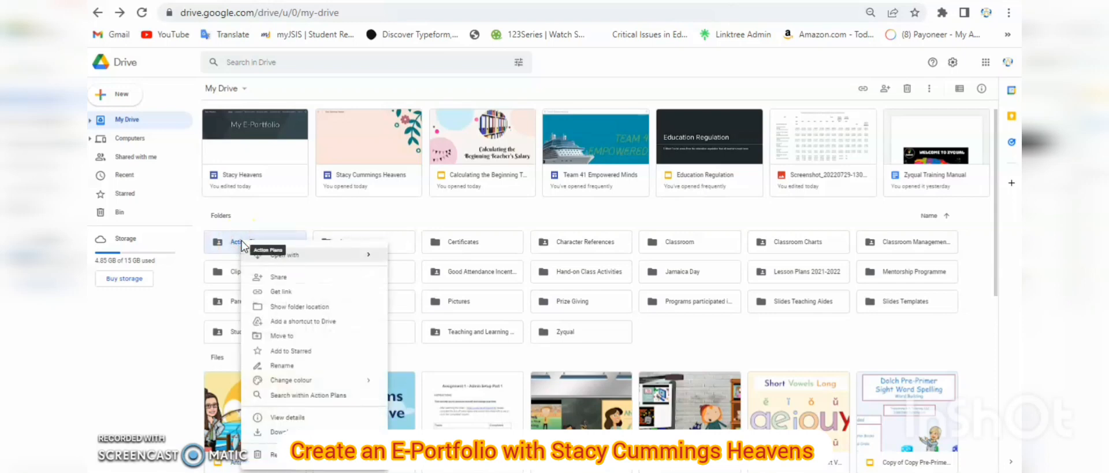
pyautogui.click(272, 282)
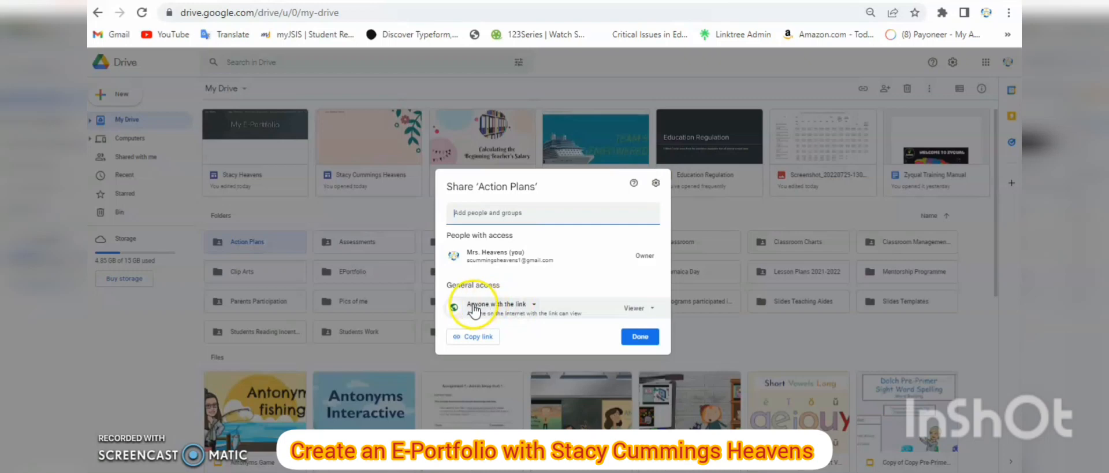
pyautogui.click(531, 304)
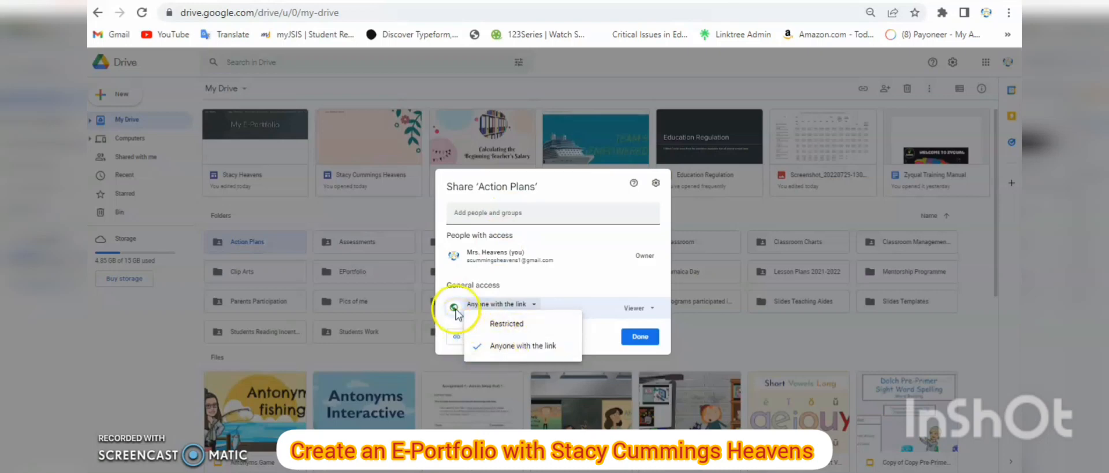
pyautogui.click(448, 187)
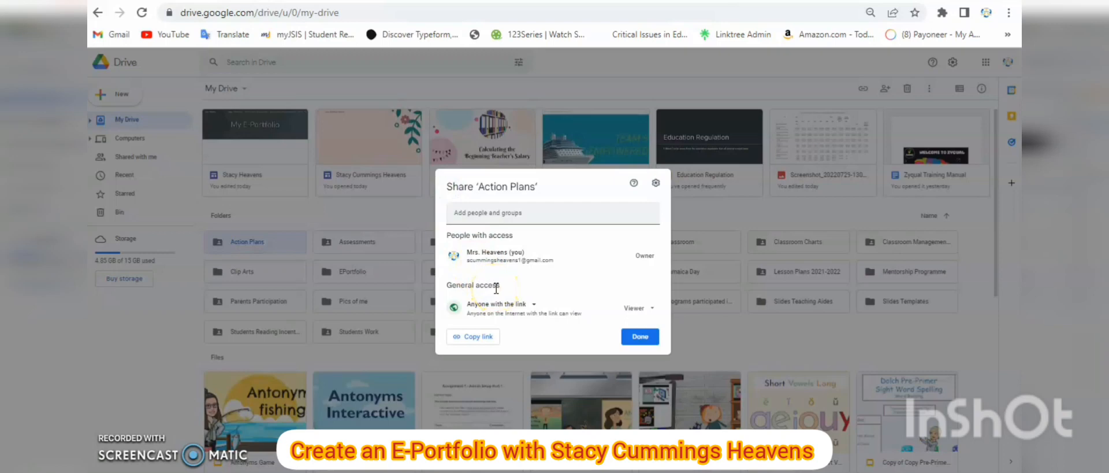
pyautogui.click(648, 307)
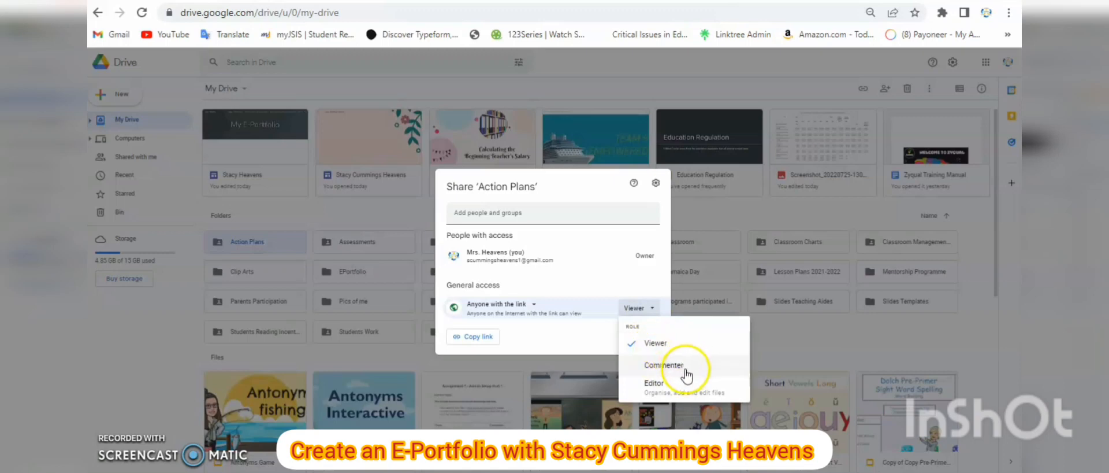
pyautogui.click(554, 346)
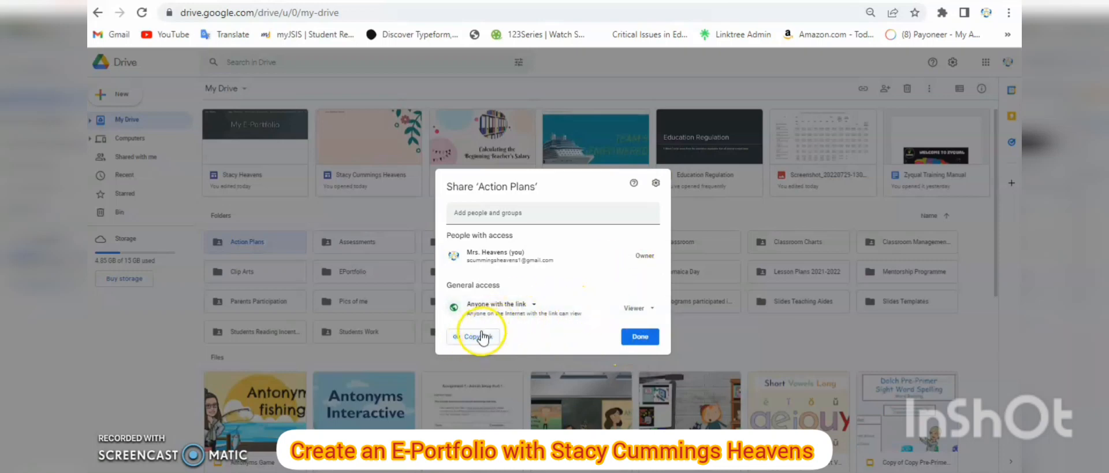
pyautogui.click(631, 341)
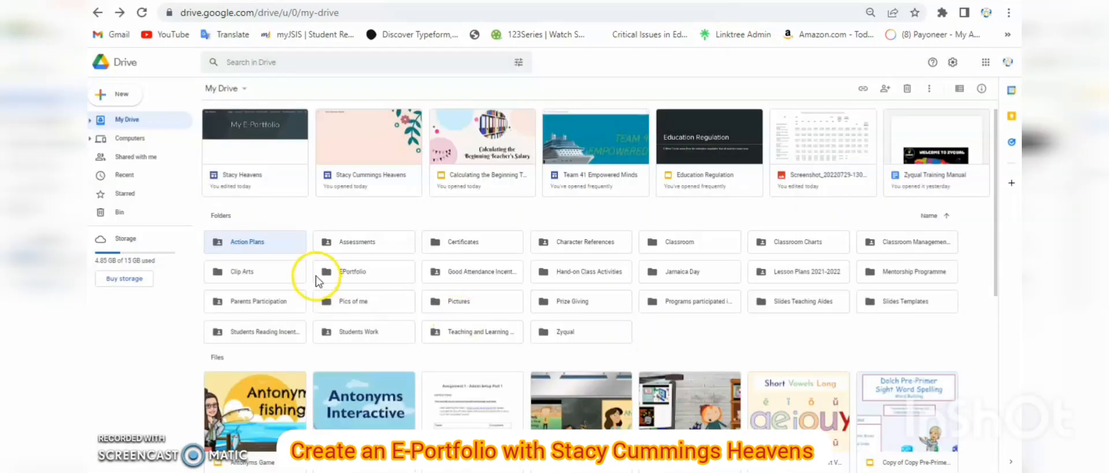
# Look into the Action Plans folder twice, returning to My Drive each time
pyautogui.doubleClick(247, 243)
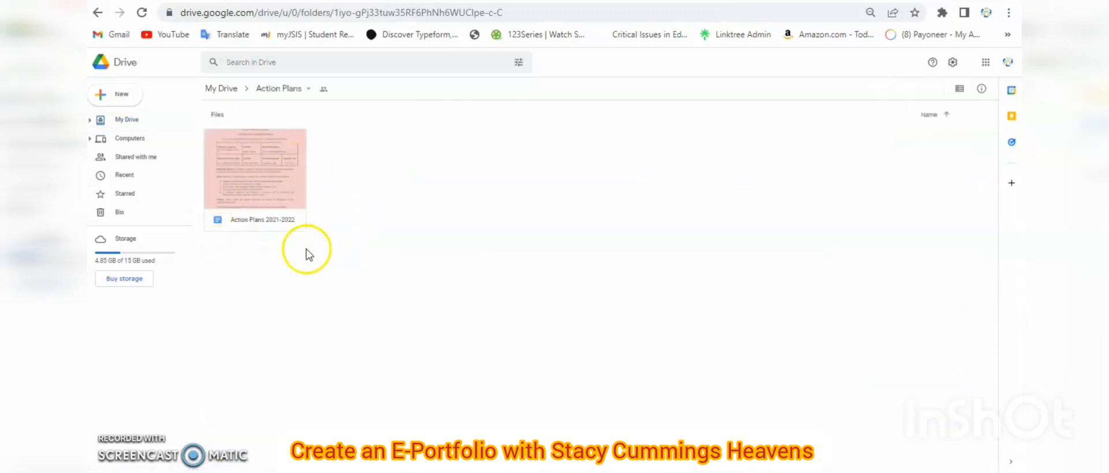
pyautogui.click(99, 15)
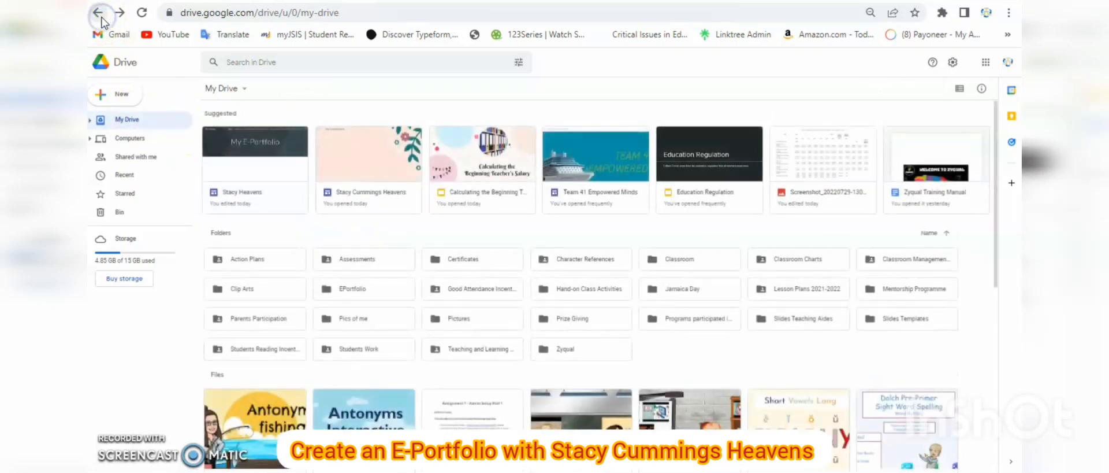
pyautogui.click(250, 260)
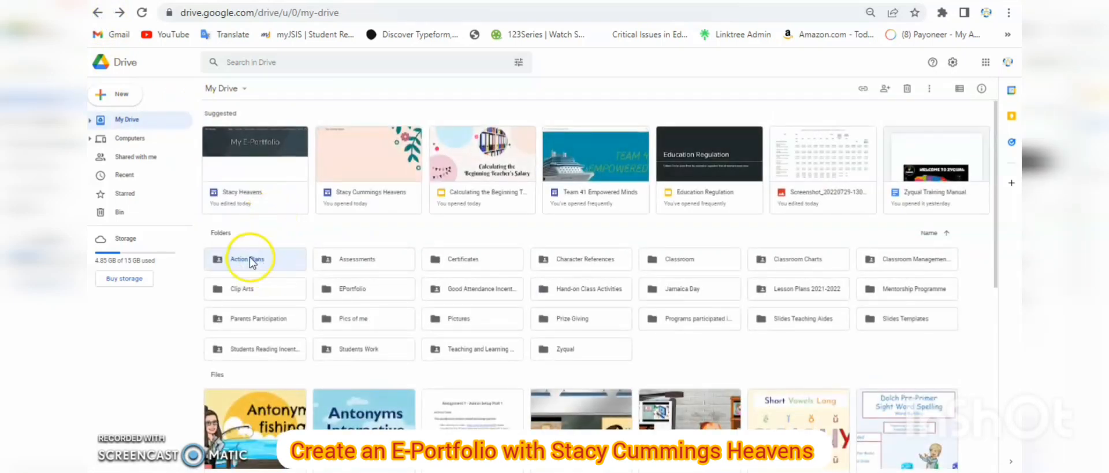
pyautogui.doubleClick(250, 260)
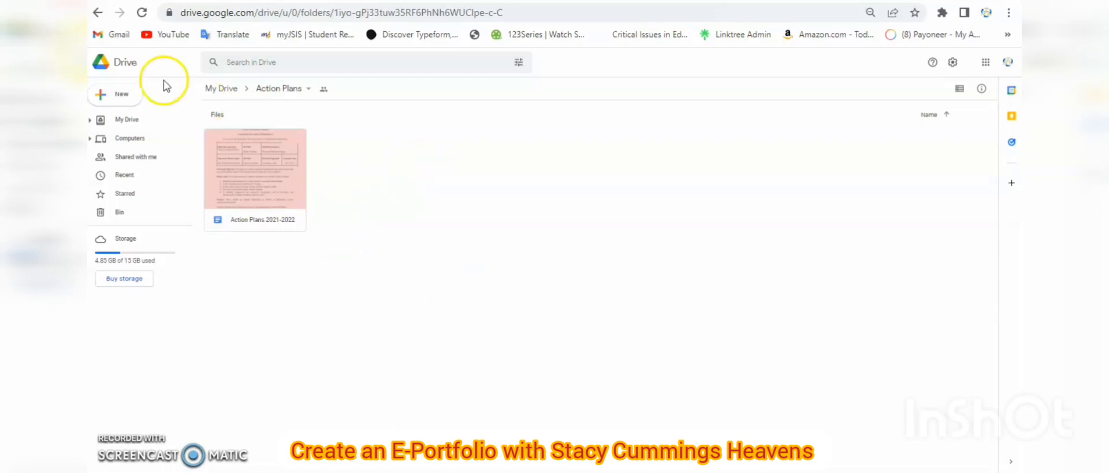
pyautogui.click(97, 13)
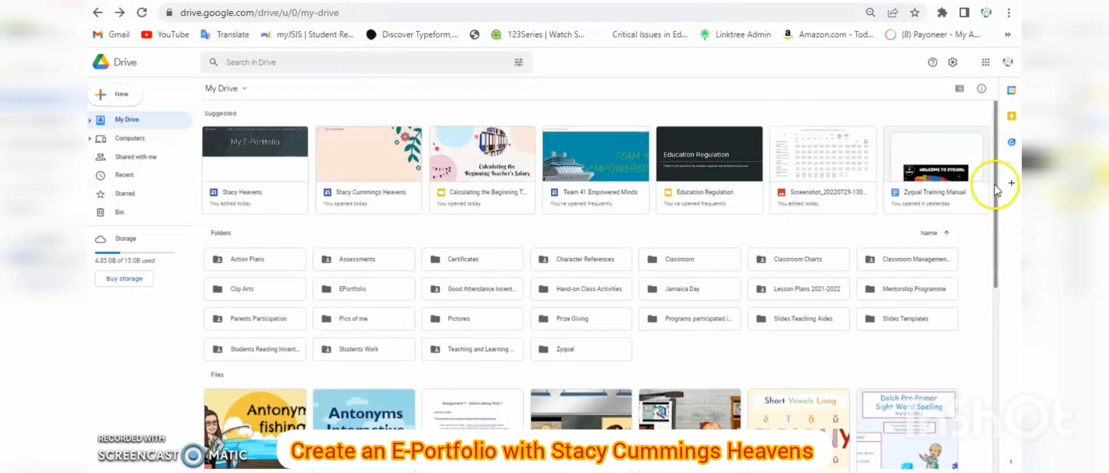
# Look through the photos and videos in the Jamaica Day folder and return to My Drive
pyautogui.moveTo(998, 203); pyautogui.dragTo(970, 177)
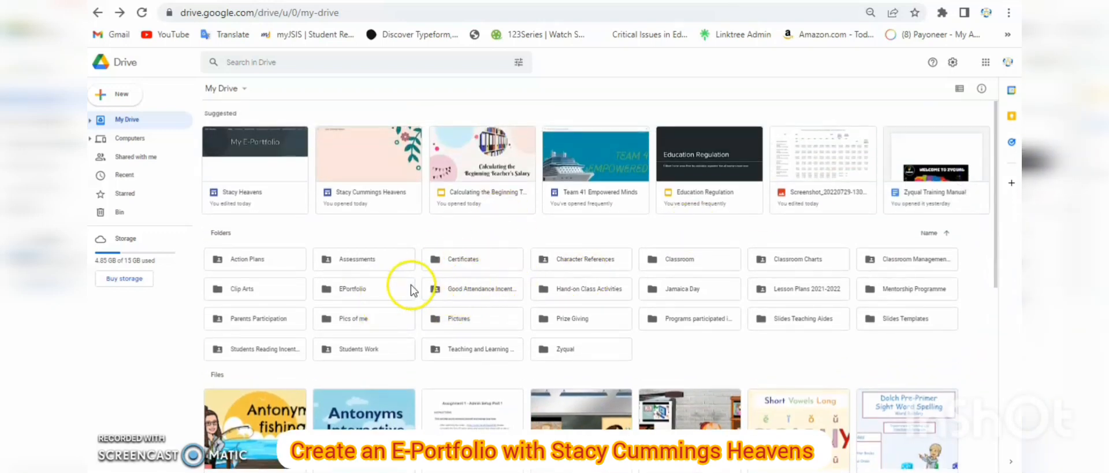
pyautogui.doubleClick(673, 289)
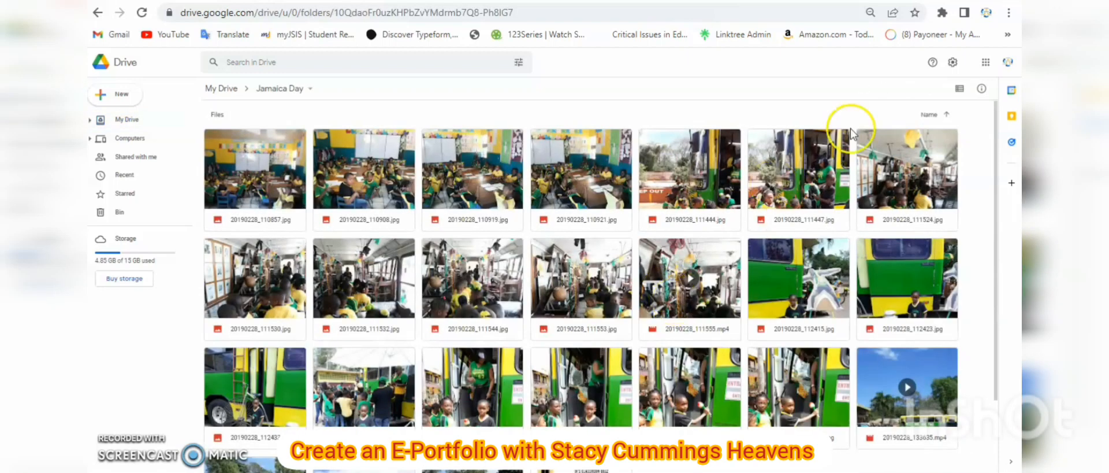
pyautogui.click(1013, 285)
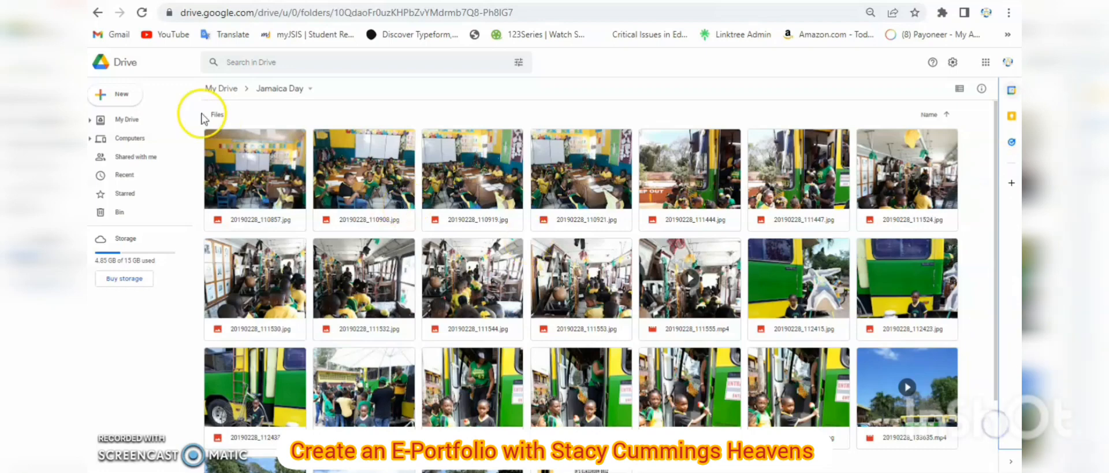
pyautogui.click(99, 13)
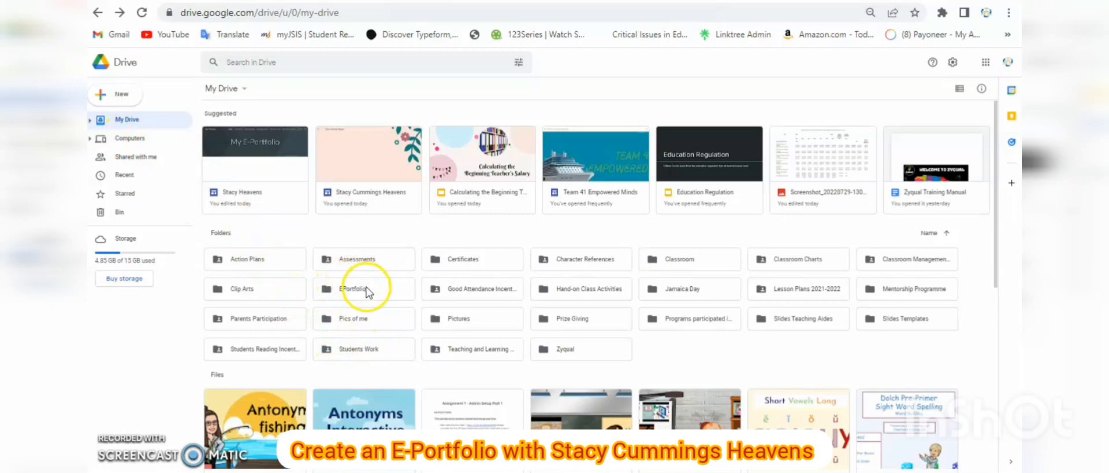
# View the Computers section, open the file upload chooser and cancel it without uploading, and return to My Drive
pyautogui.click(130, 139)
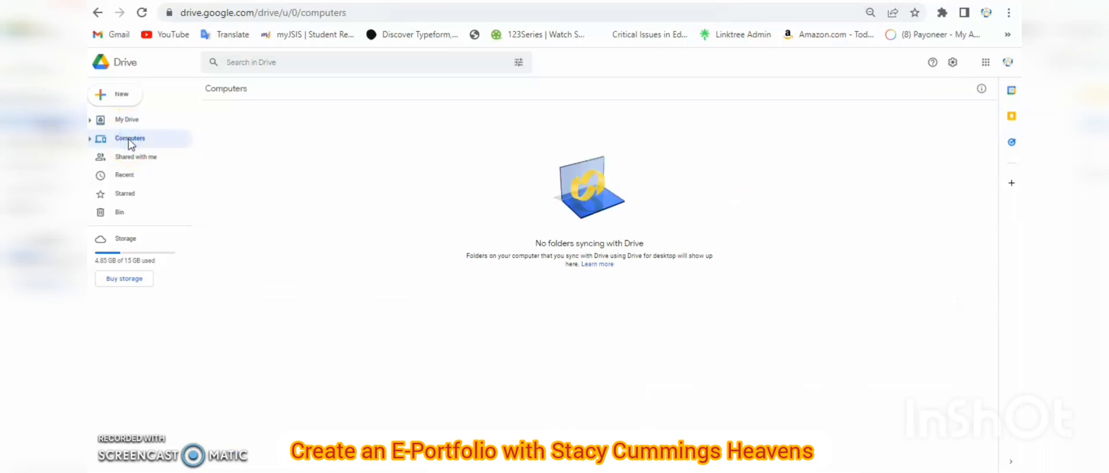
pyautogui.click(119, 102)
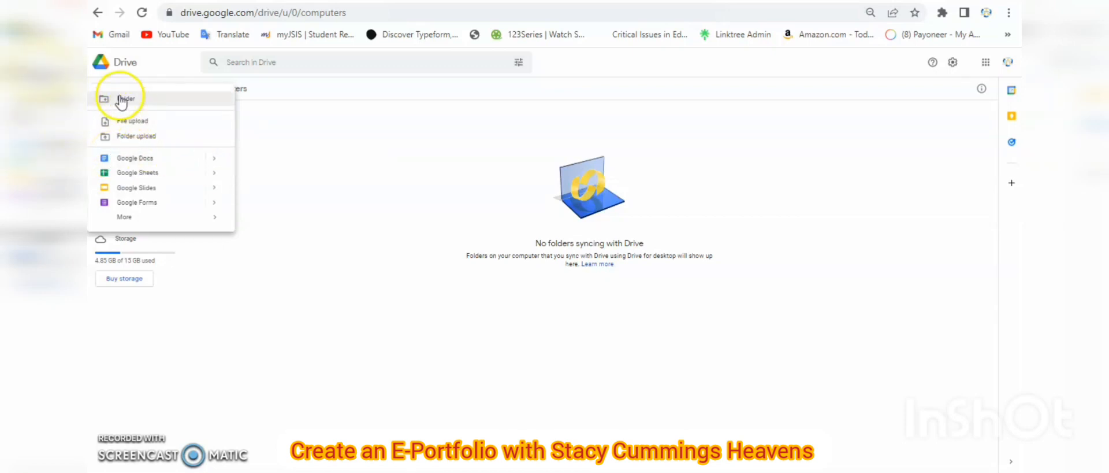
pyautogui.click(129, 121)
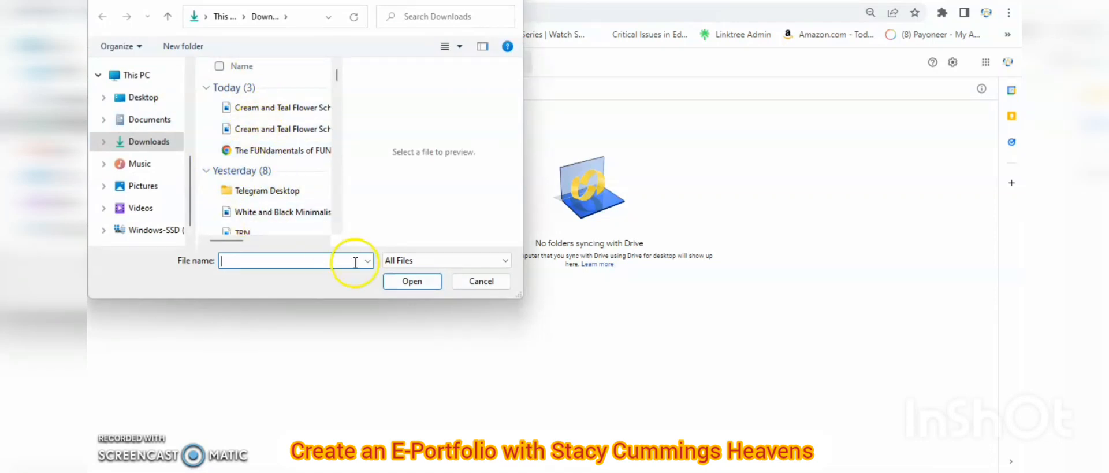
pyautogui.click(472, 282)
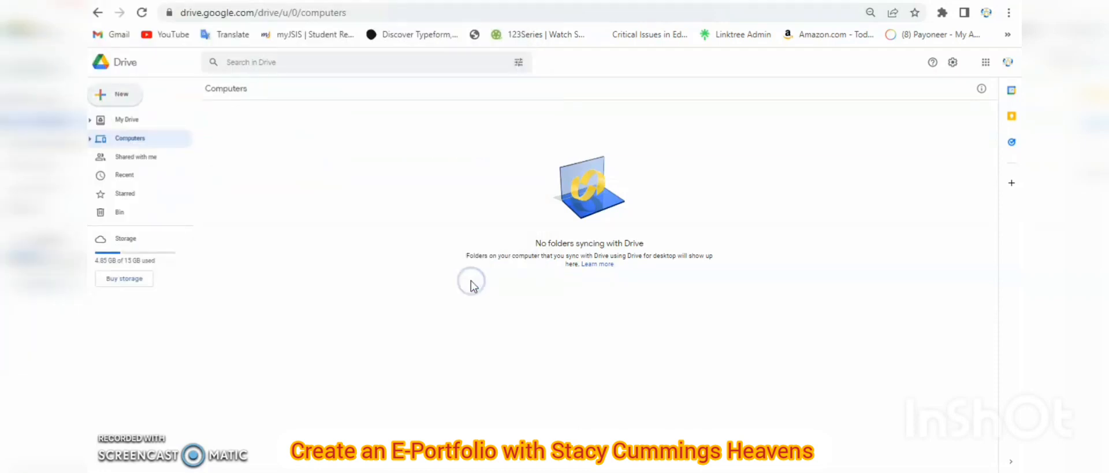
pyautogui.click(99, 13)
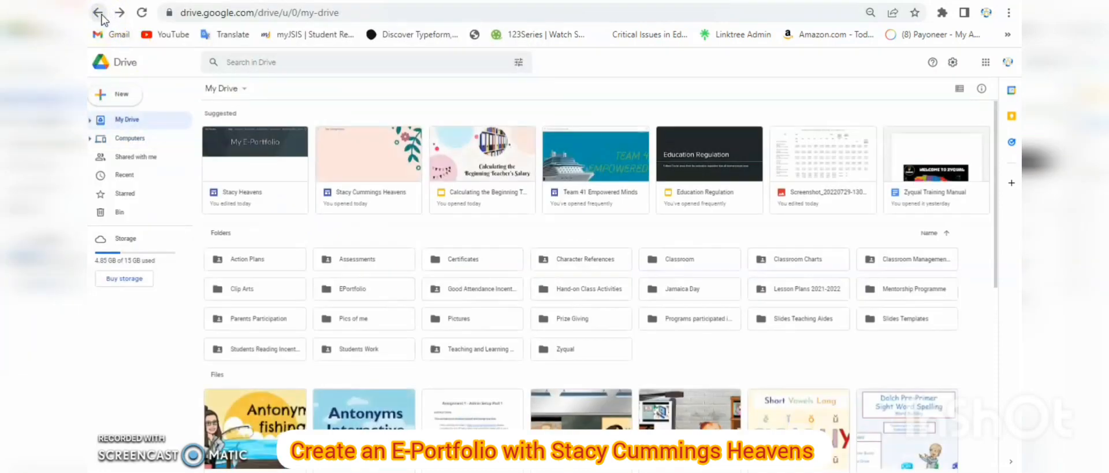
pyautogui.click(277, 67)
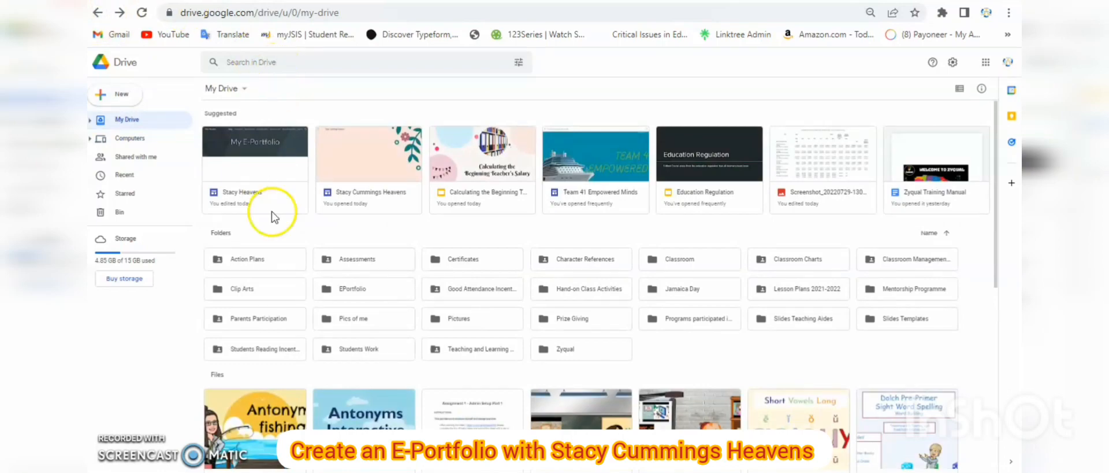